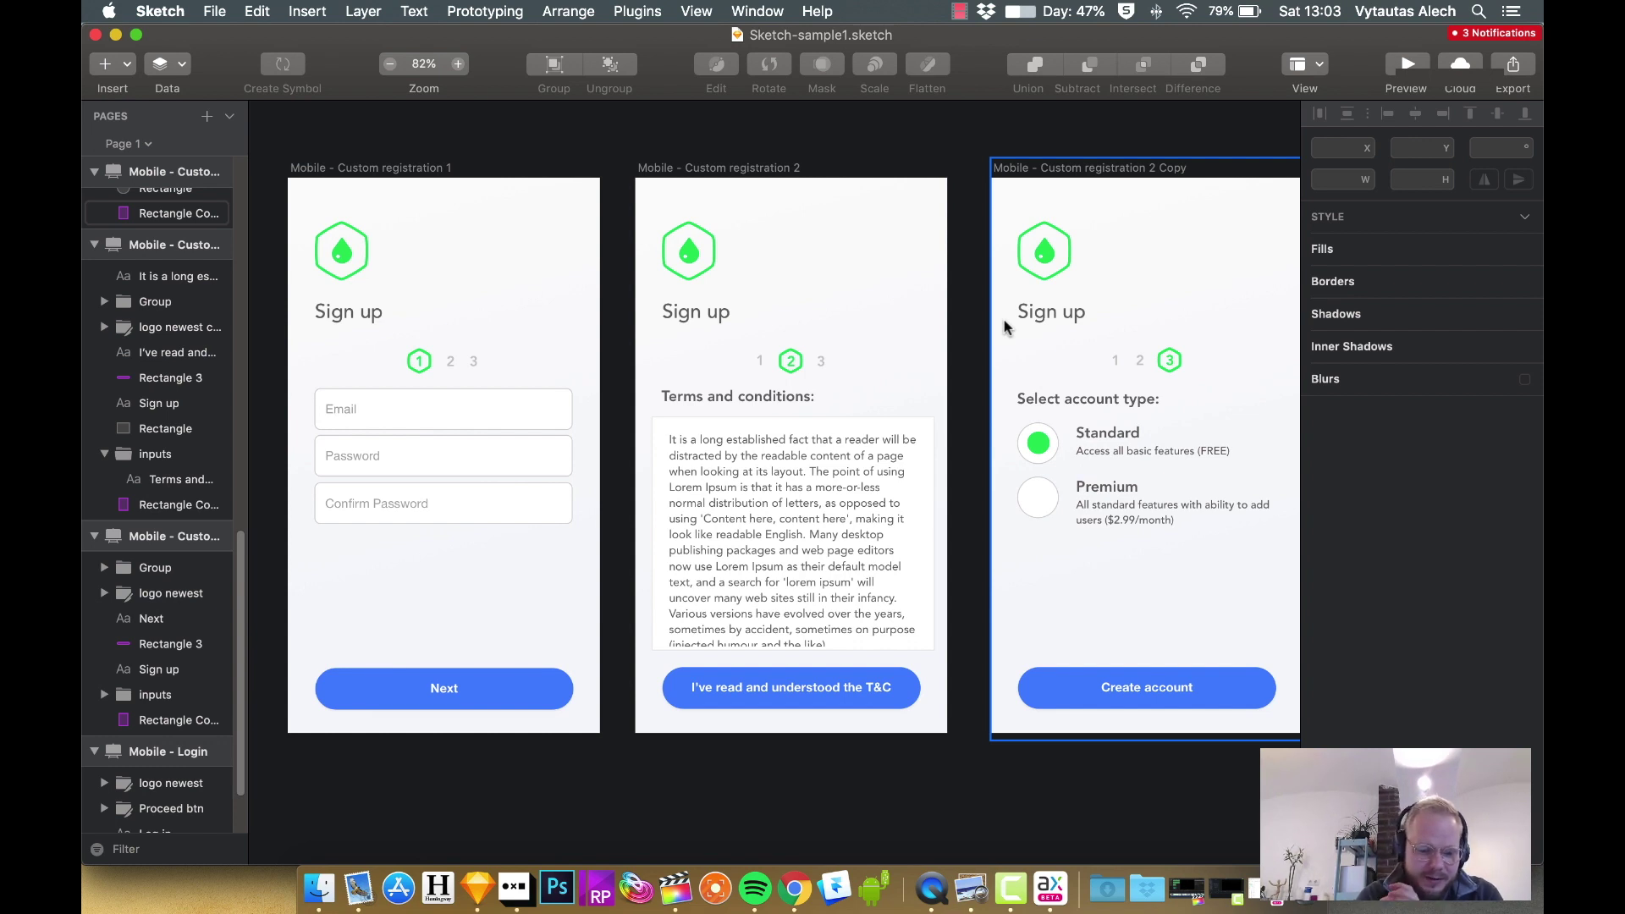
# Step: Copy the Terms and conditions artboard from Sketch into Axure via the Axure RP plugin
pyautogui.click(1006, 328)
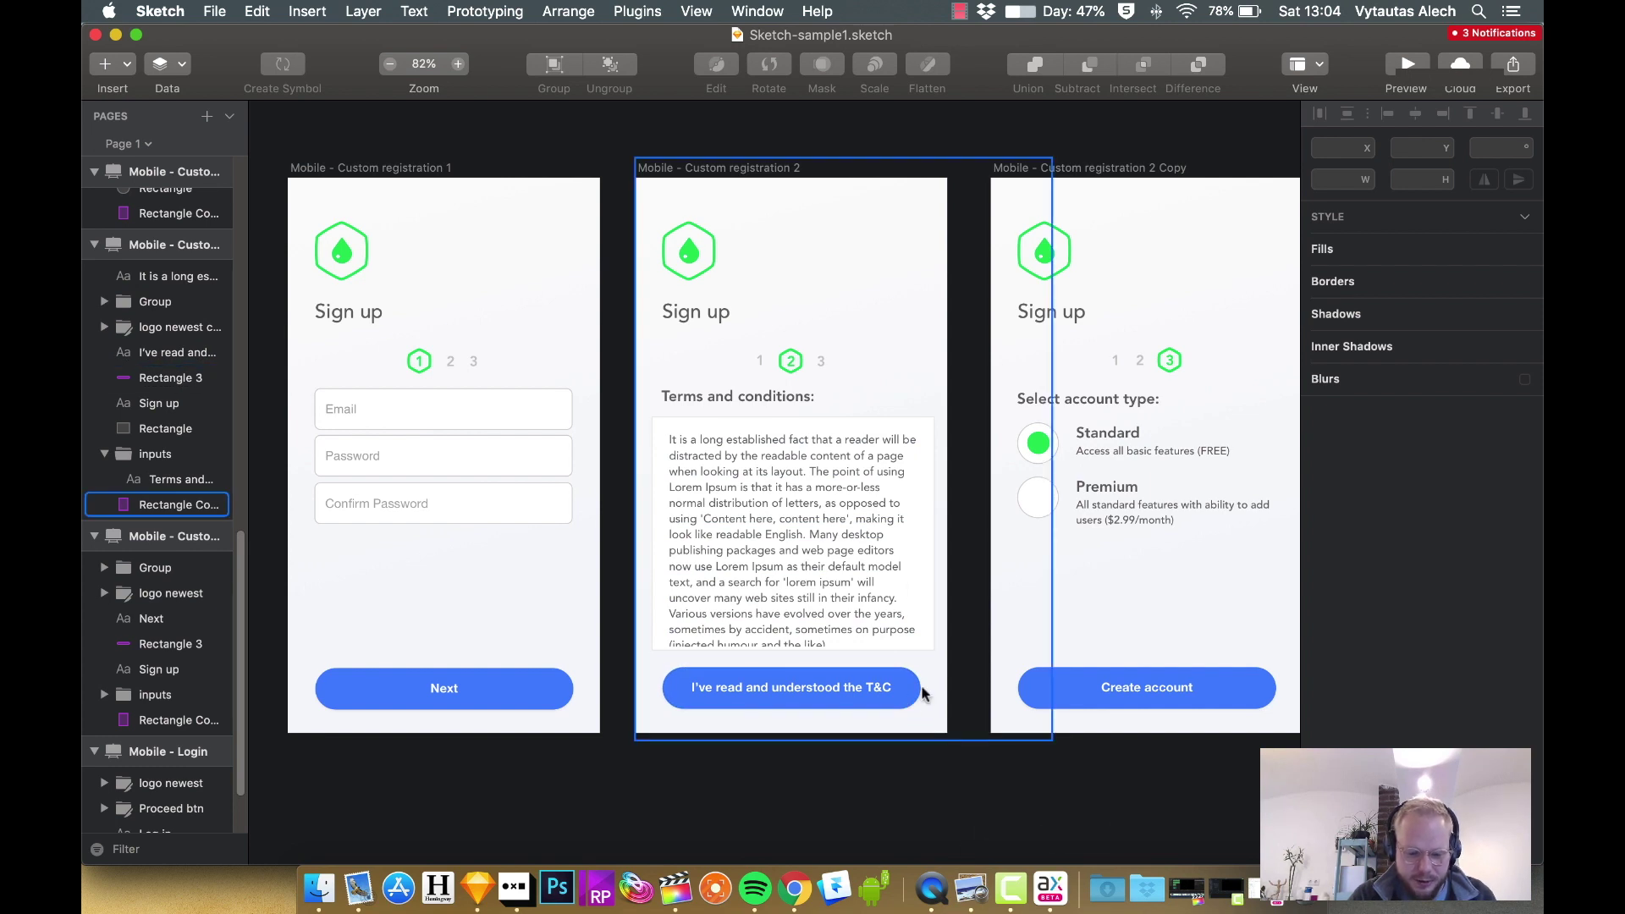
pyautogui.click(838, 241)
pyautogui.click(637, 11)
pyautogui.moveTo(720, 36)
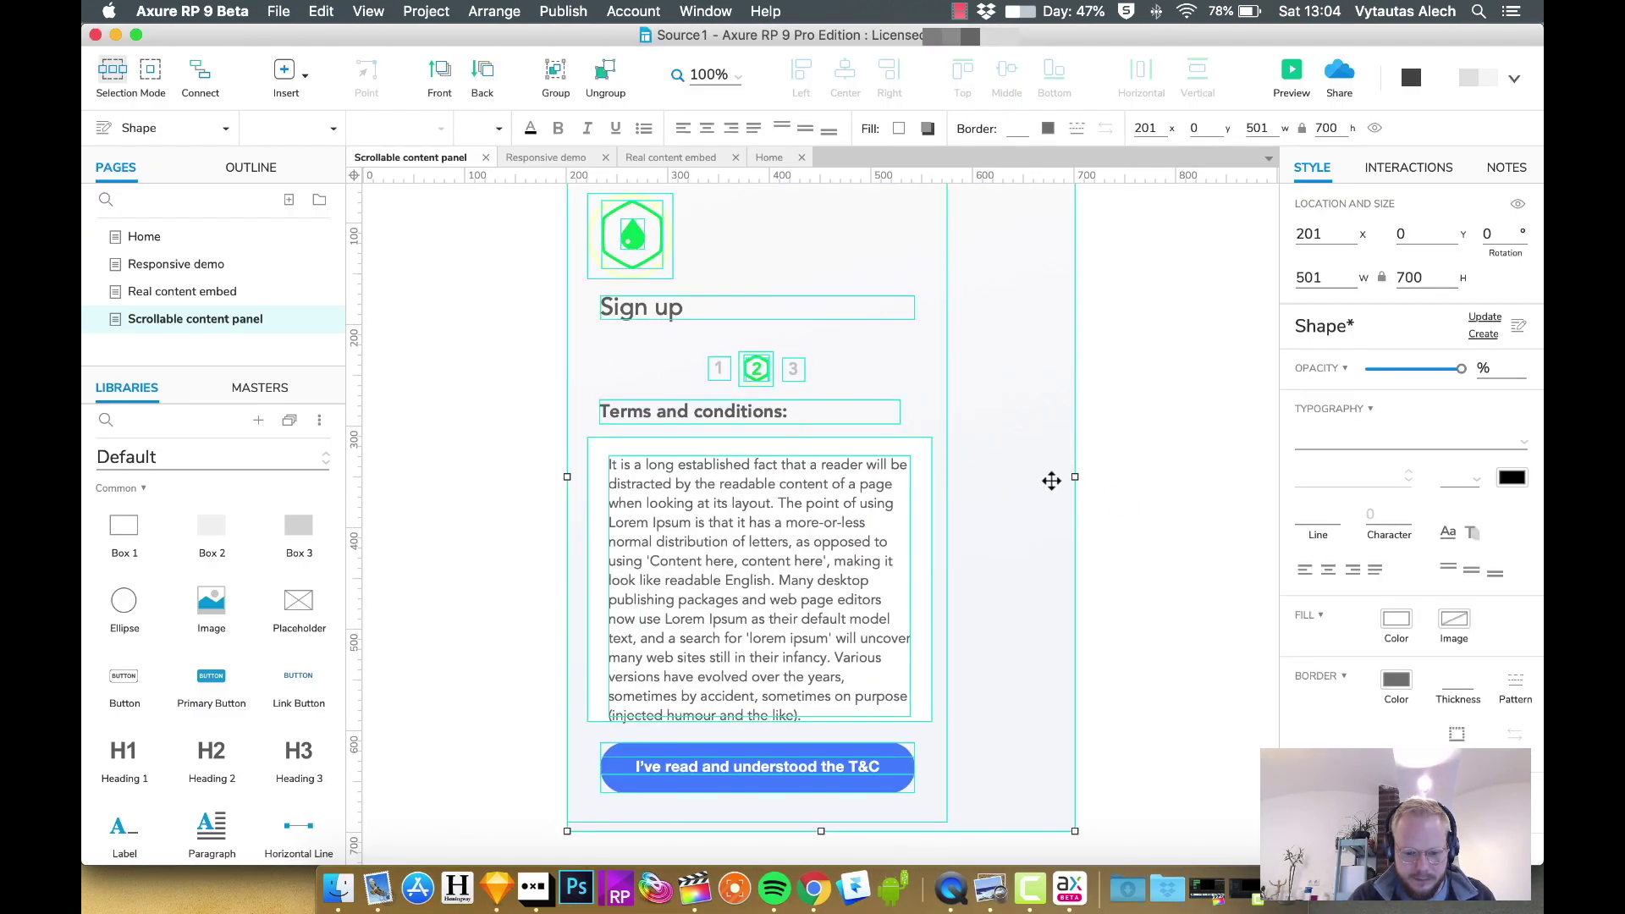
pyautogui.click(1031, 664)
pyautogui.scroll(-2, 1035, 651)
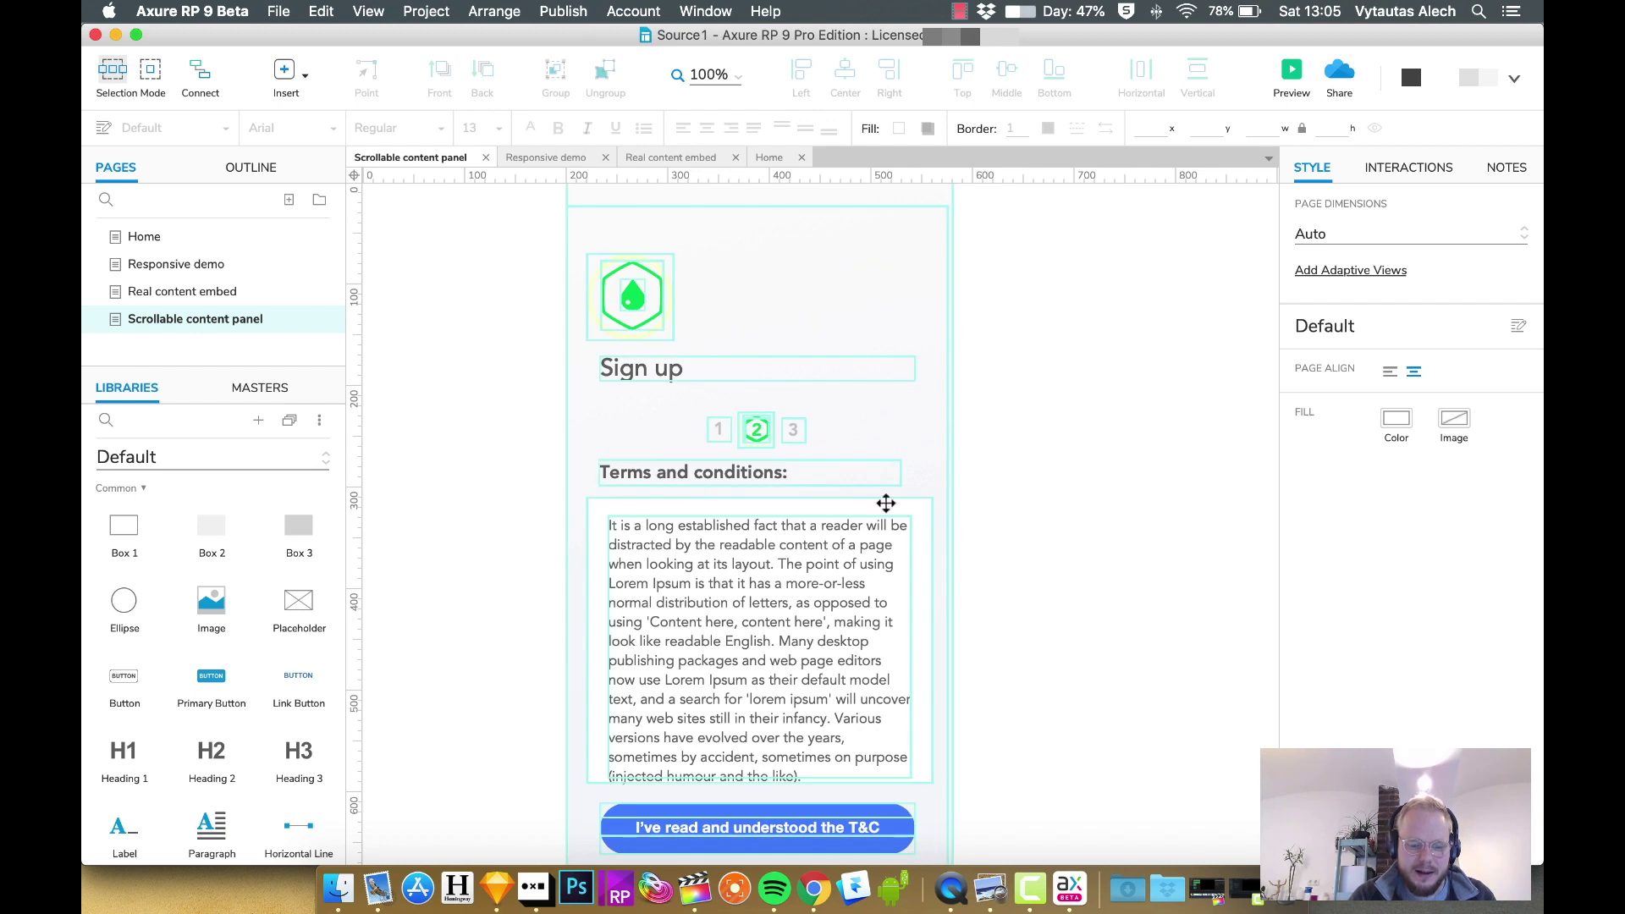
pyautogui.scroll(-3, 1084, 611)
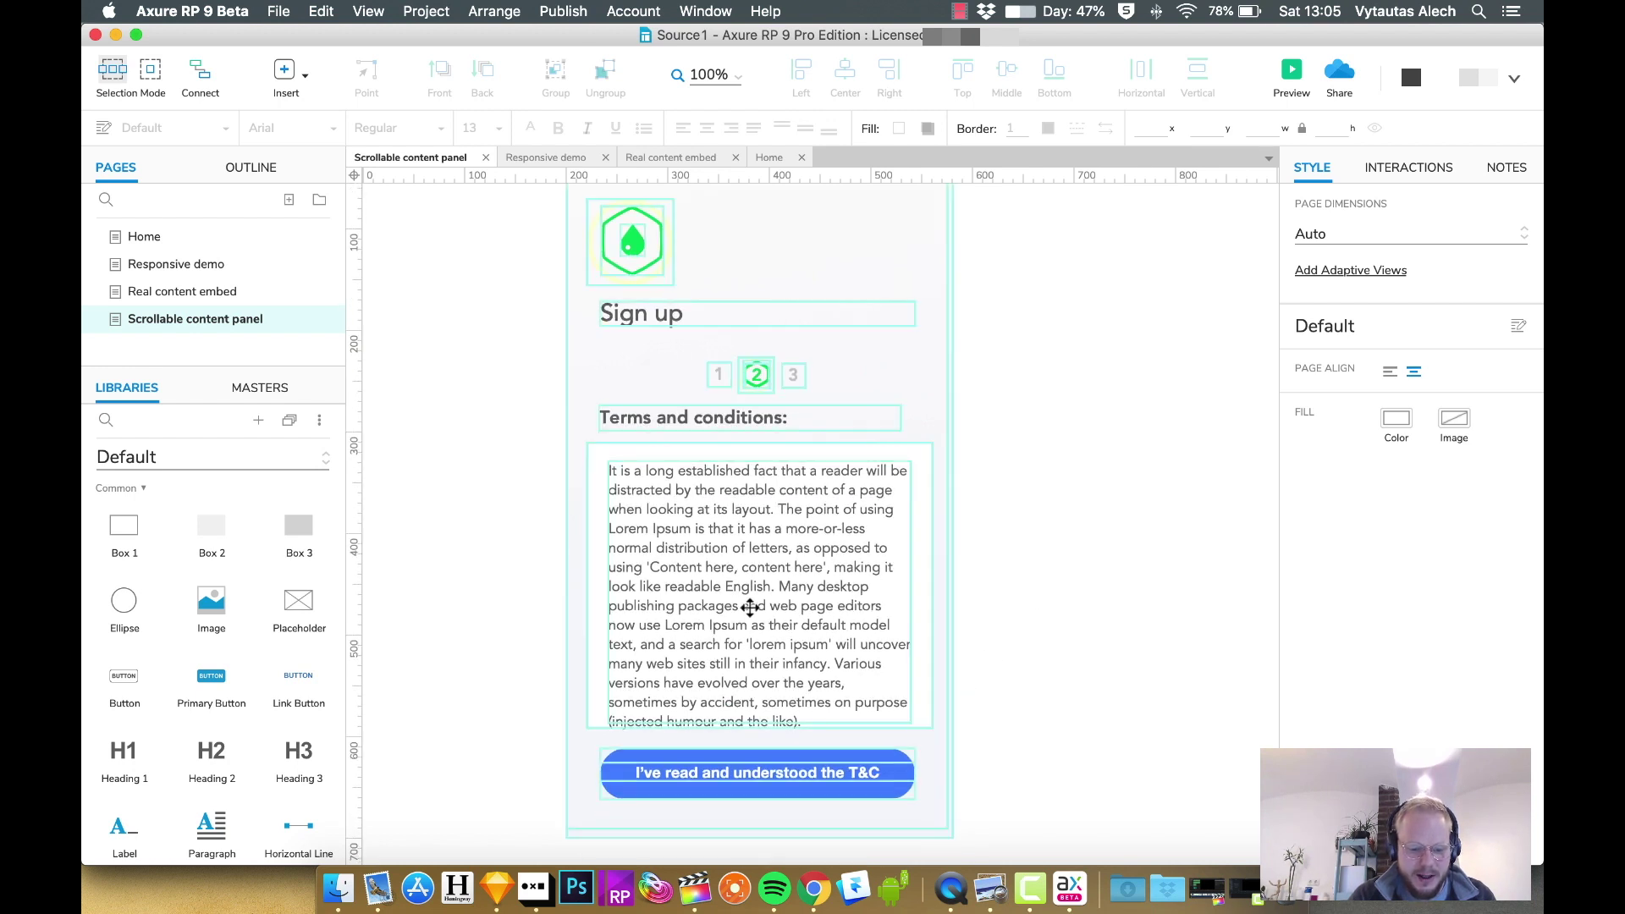
# Step: Ungroup the pasted screen into separate widgets, select the terms text, and add a new page
pyautogui.click(957, 584)
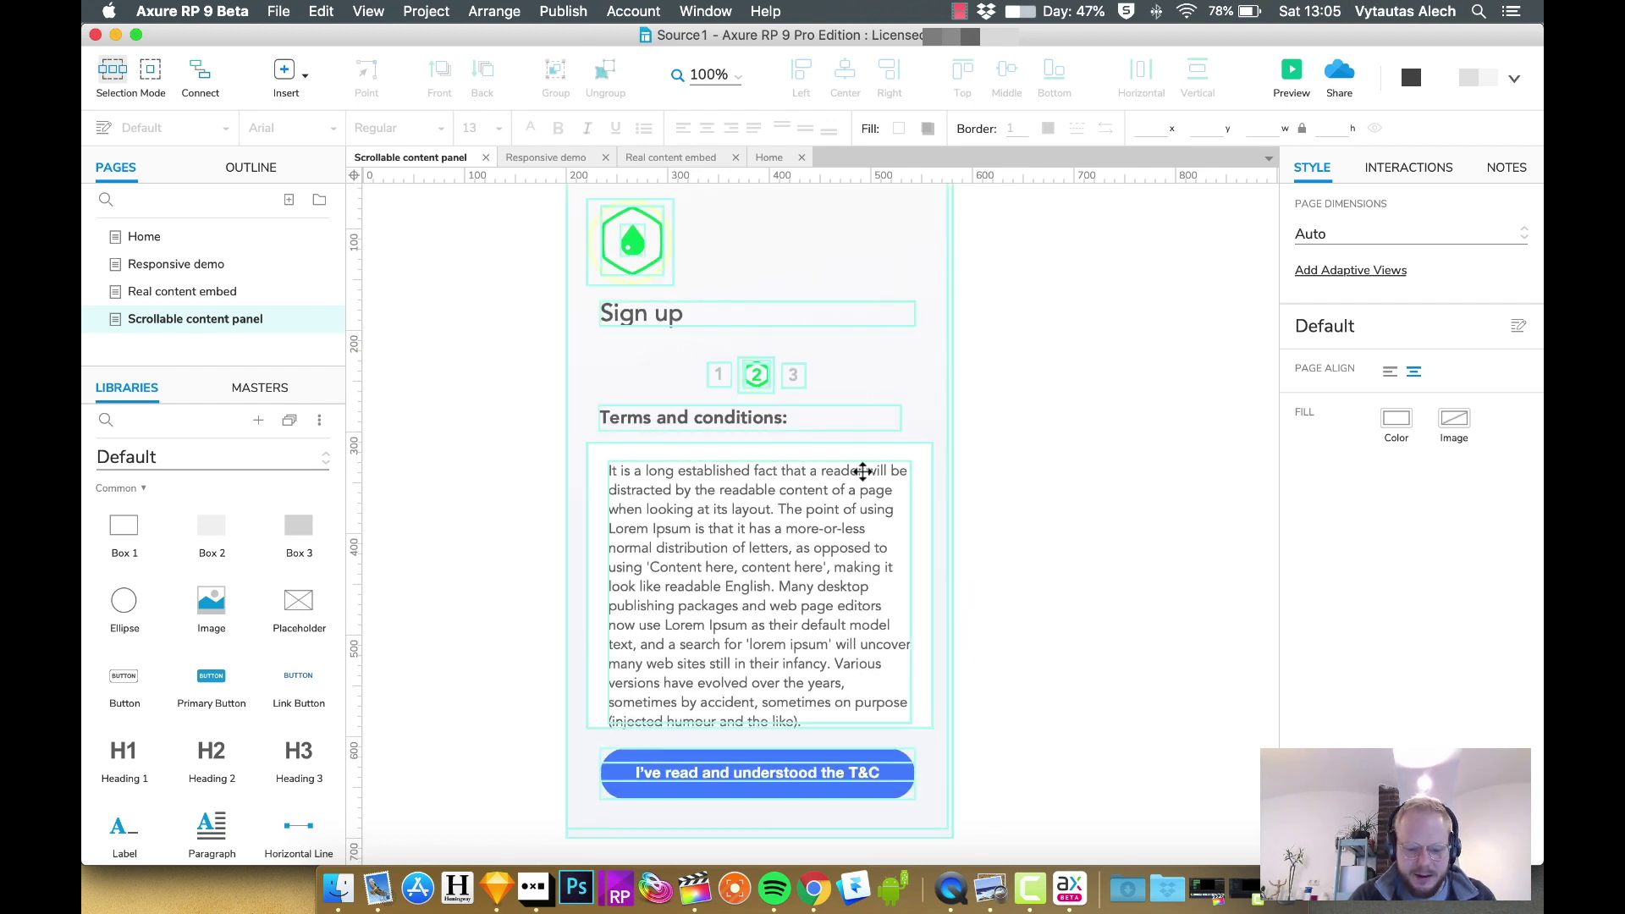
pyautogui.rightClick(796, 526)
pyautogui.press('shift+super+g')
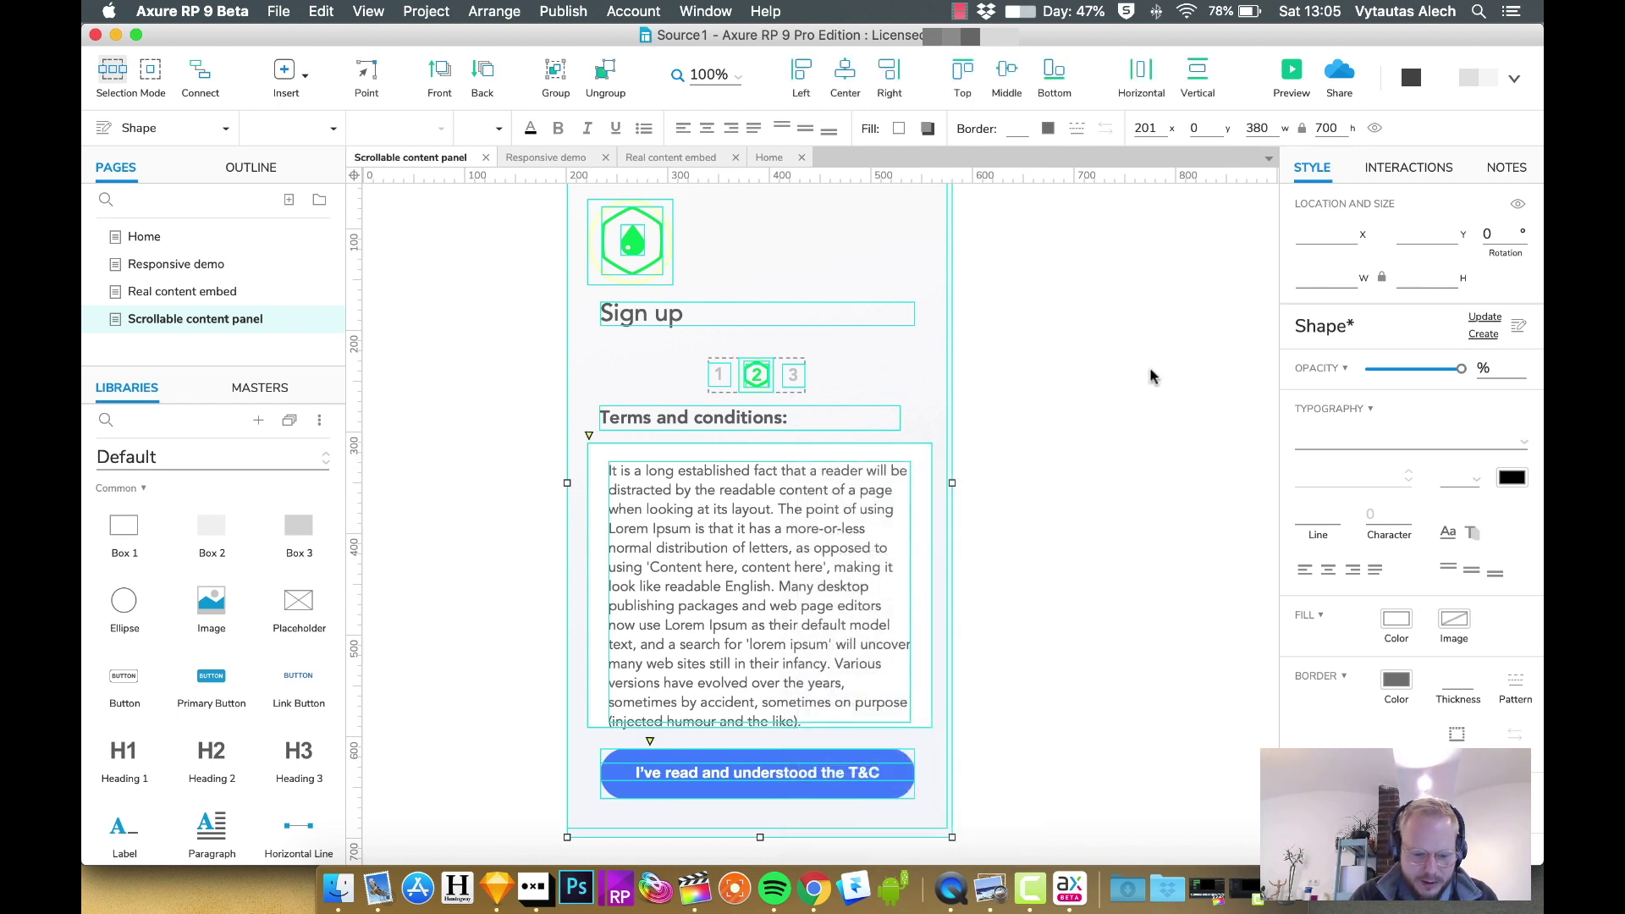
pyautogui.click(1095, 403)
pyautogui.click(899, 499)
pyautogui.click(1013, 499)
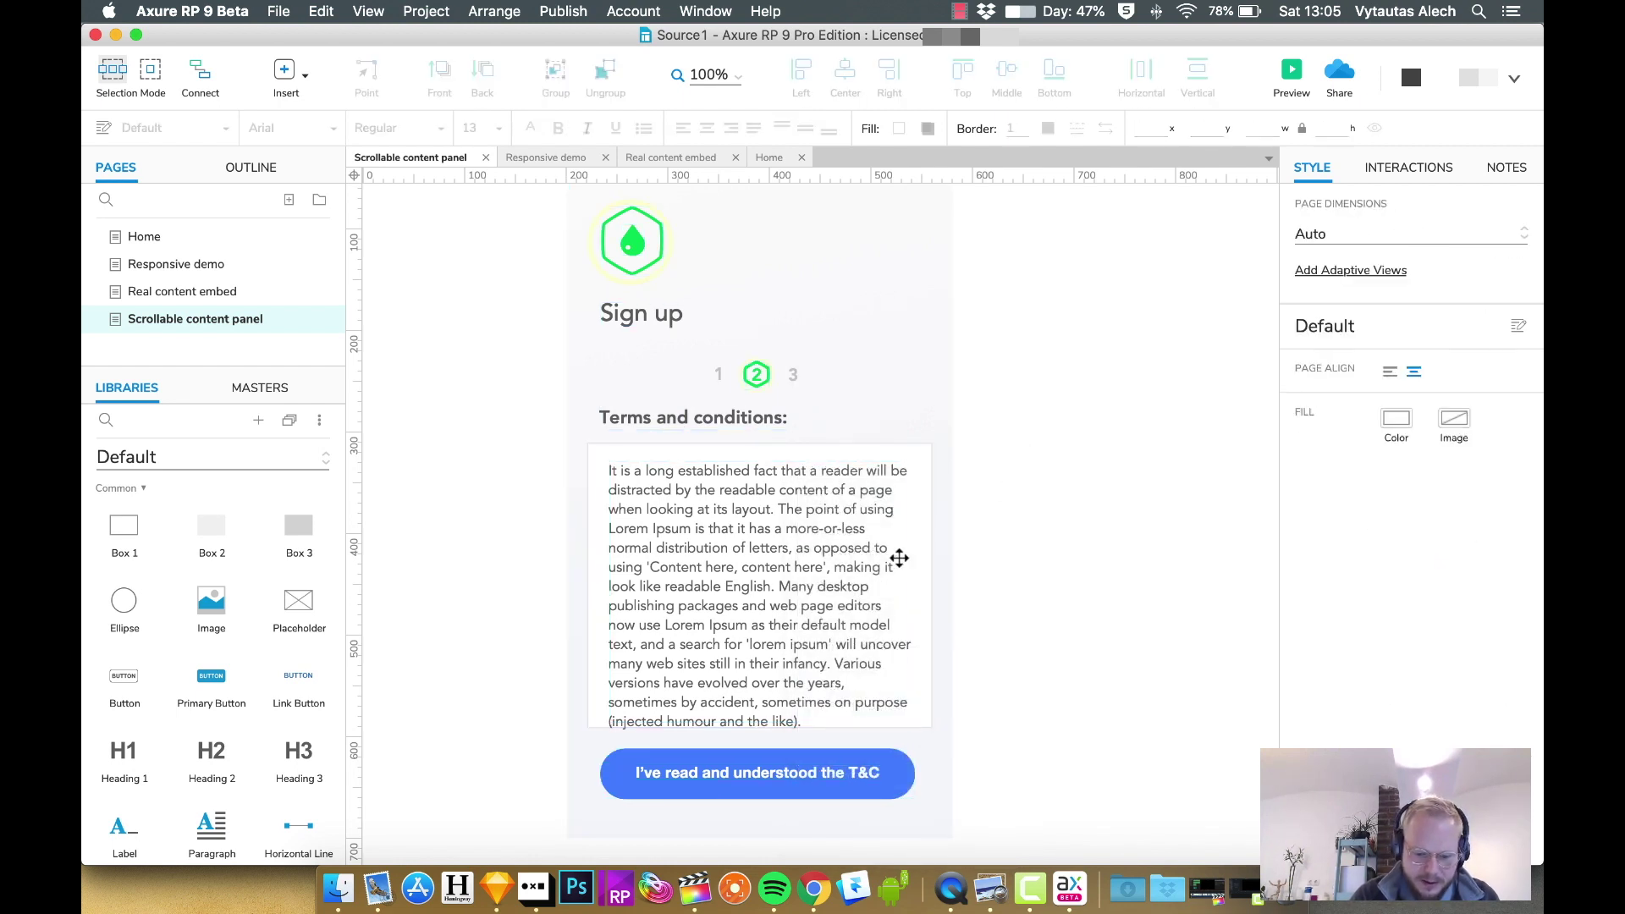
pyautogui.click(910, 518)
pyautogui.click(993, 531)
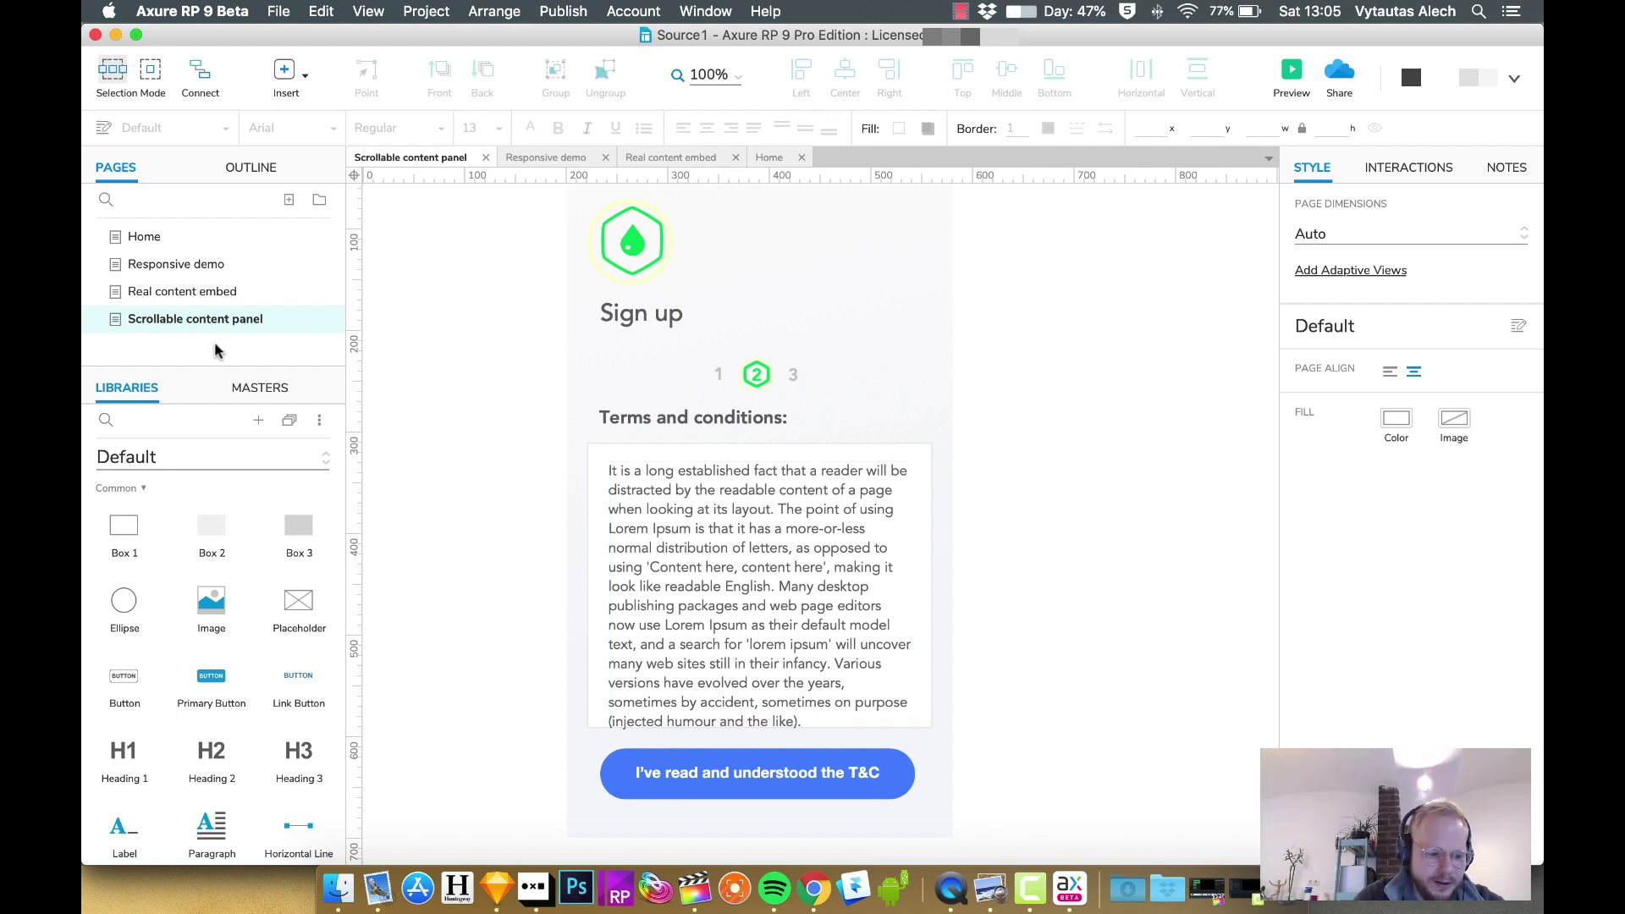
pyautogui.click(288, 199)
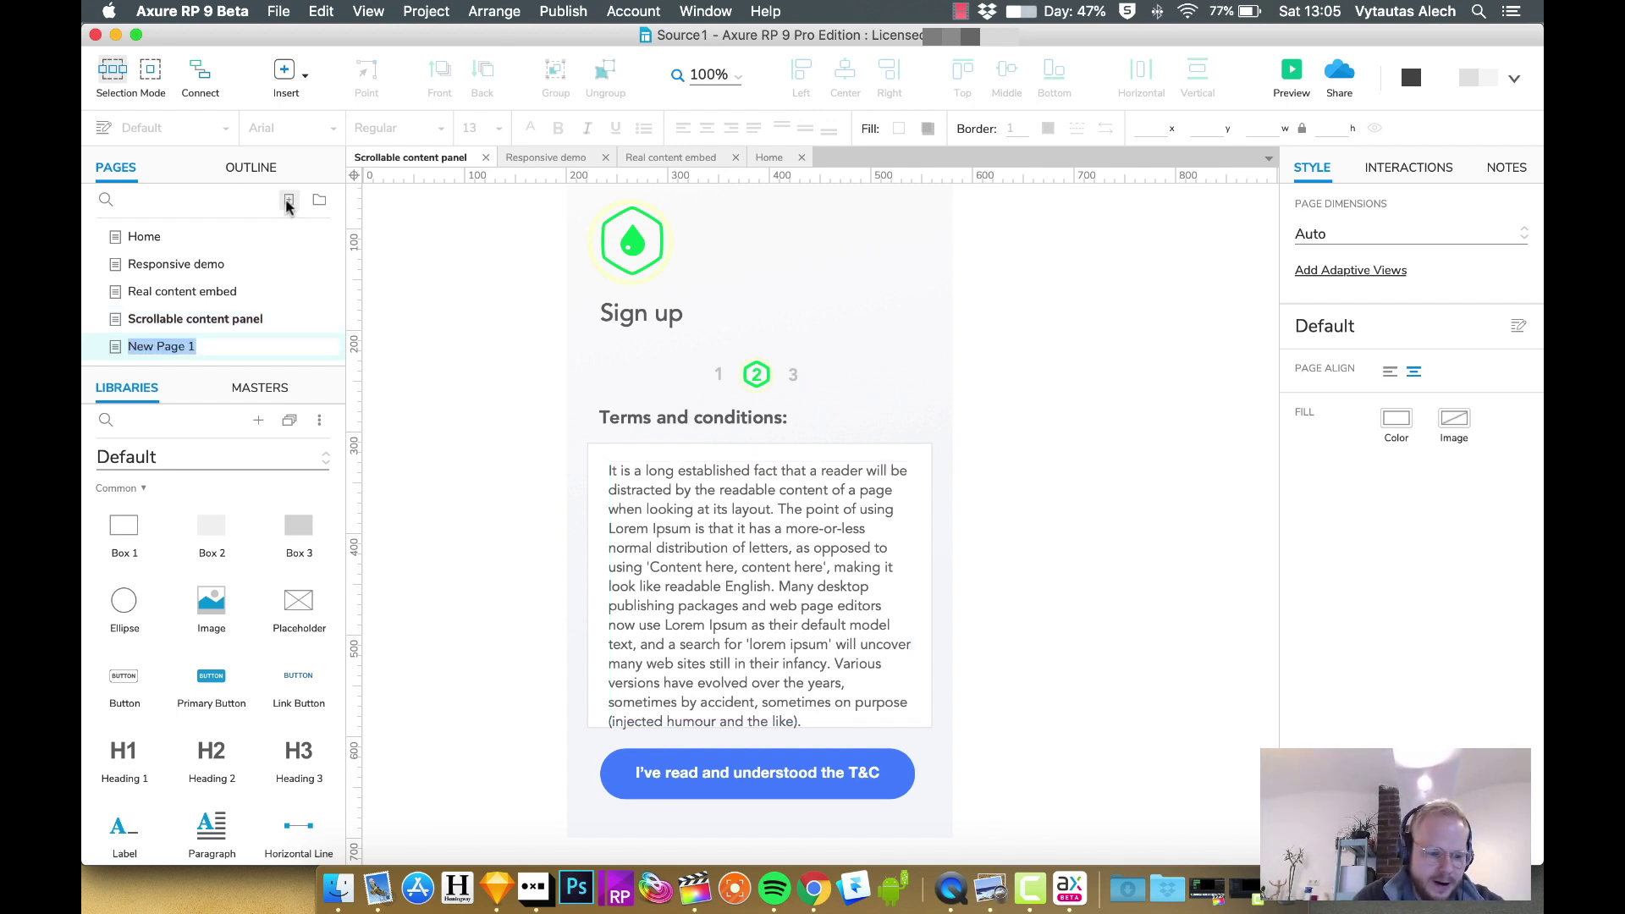
# Step: Name the new page 'T&C text' and nest it under Scrollable content panel
pyautogui.click(213, 346)
pyautogui.tripleClick(214, 346)
pyautogui.write('T')
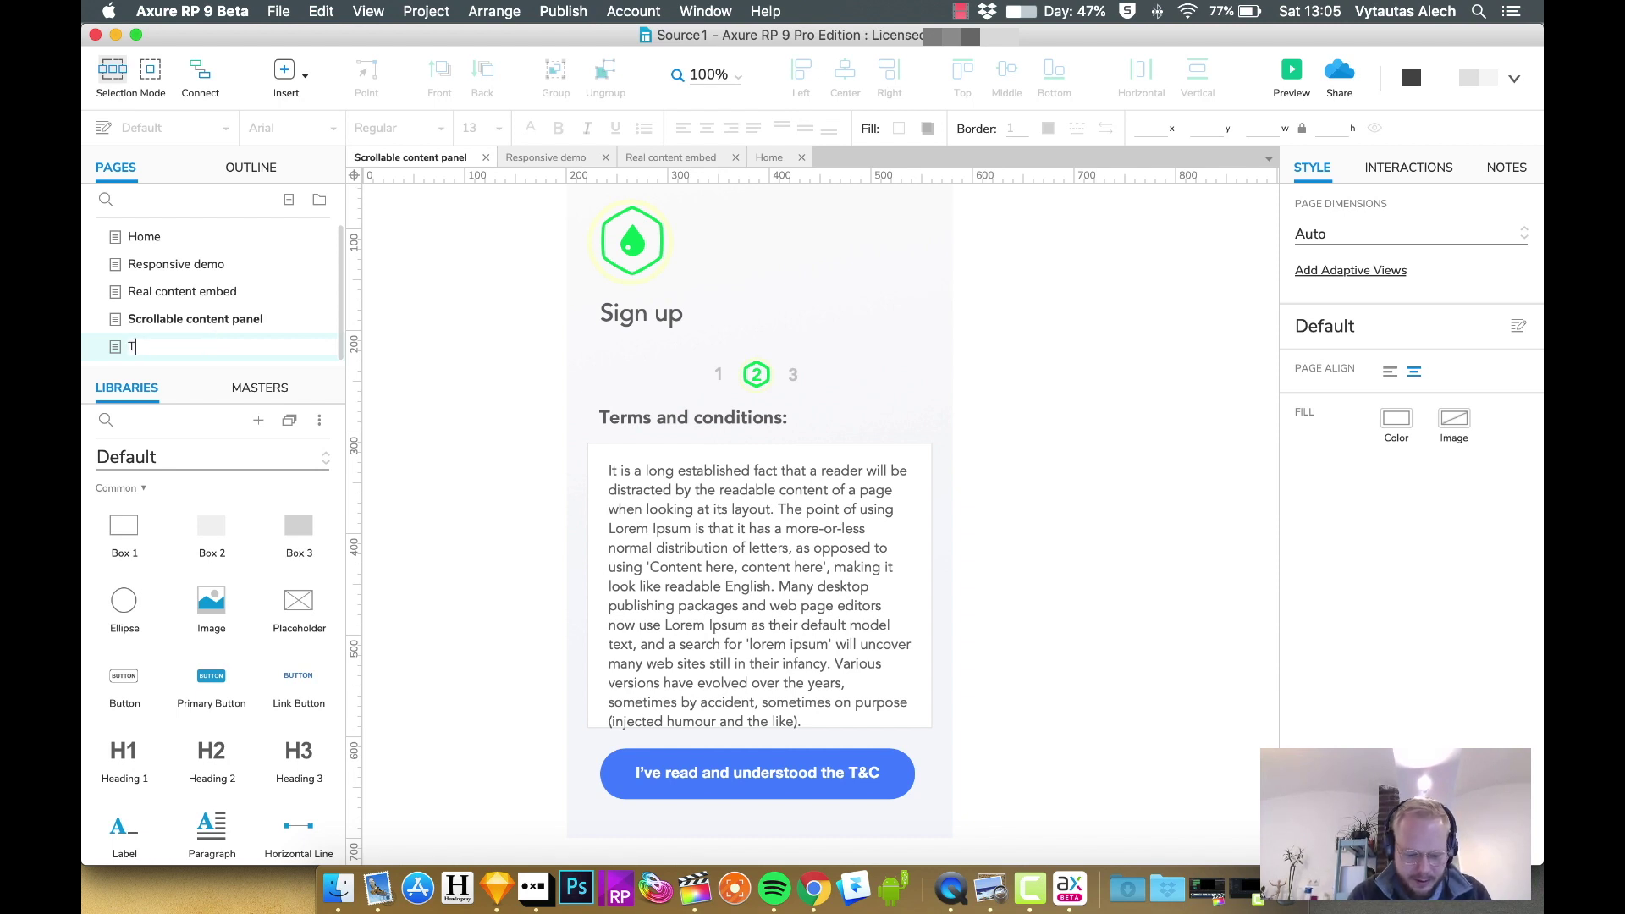
pyautogui.write('&C text')
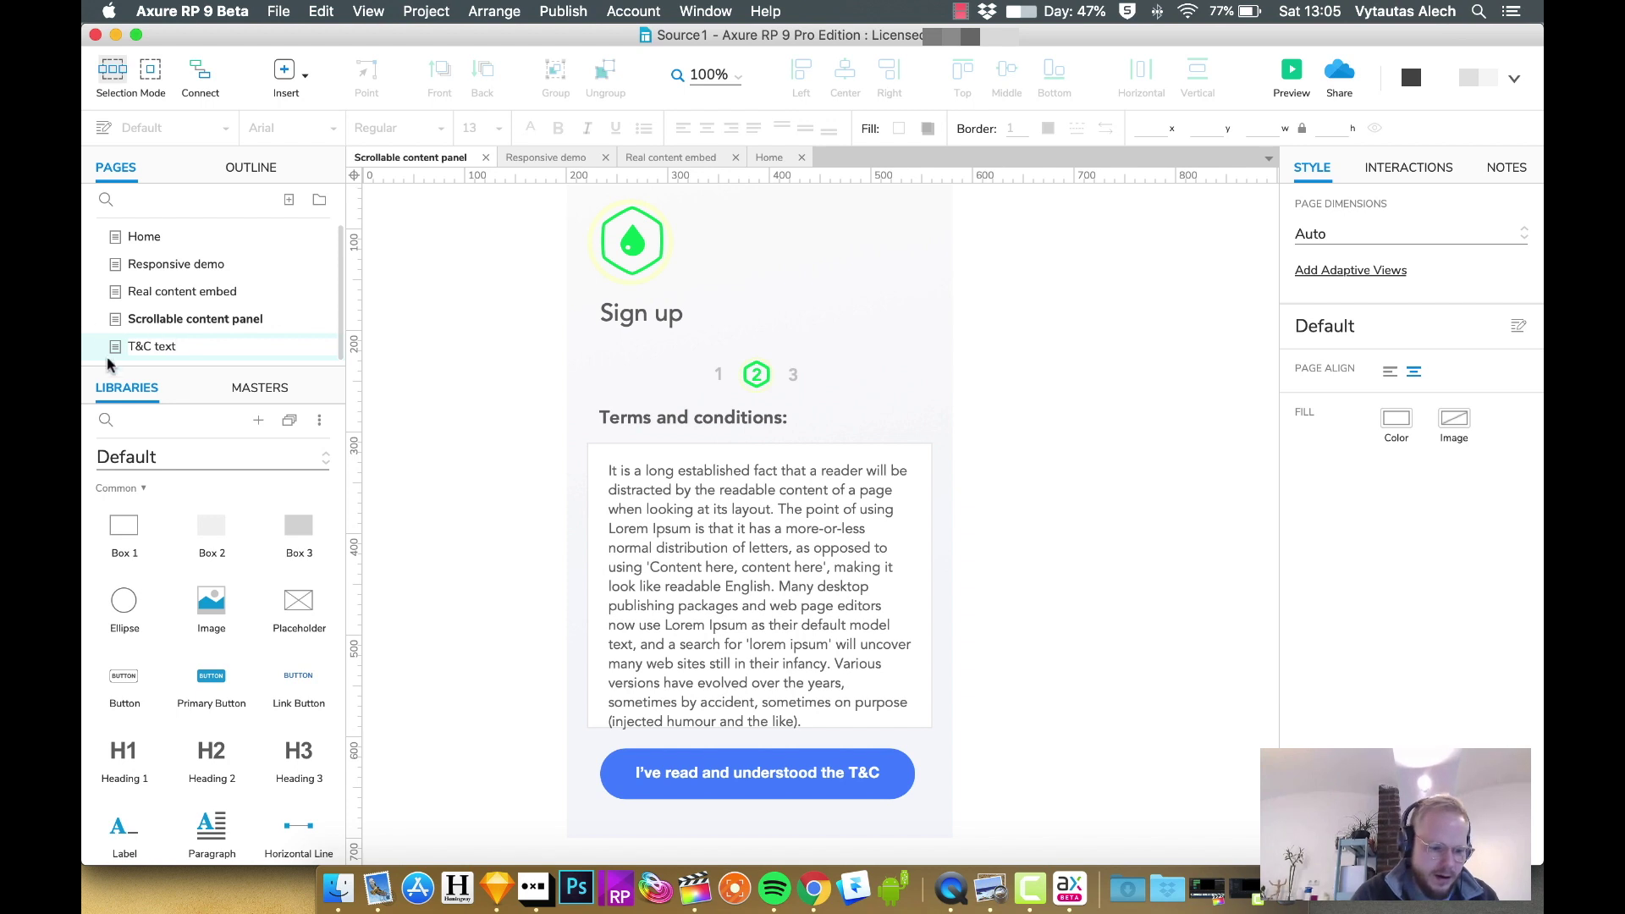
pyautogui.moveTo(161, 349); pyautogui.dragTo(187, 331)
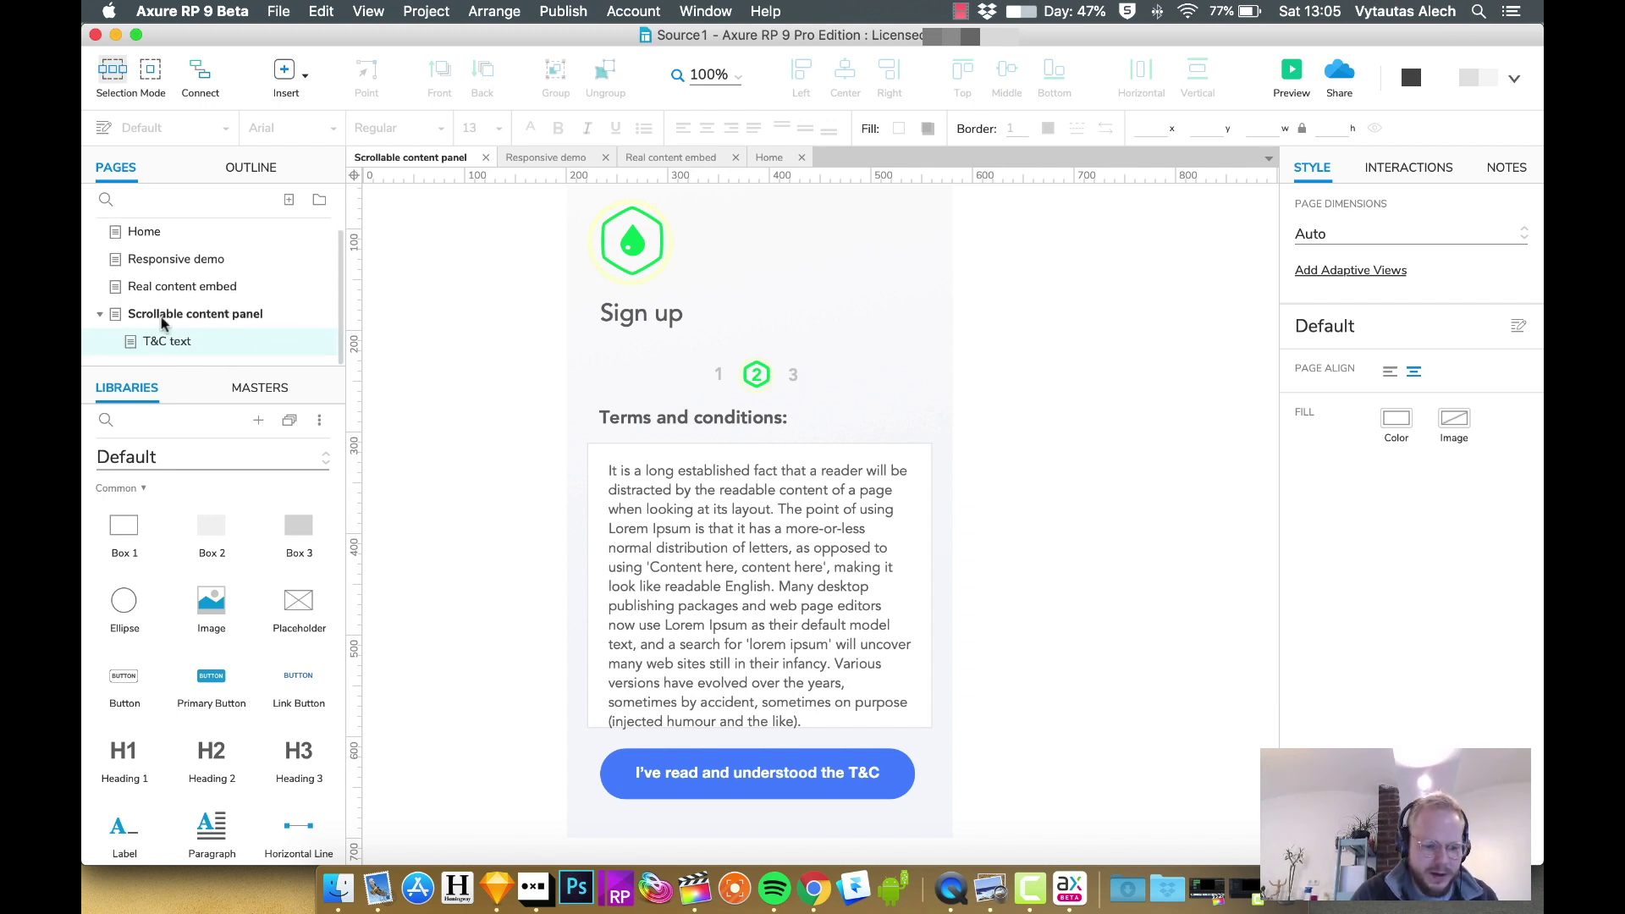
# Step: Cut the lorem-ipsum terms text and place an inline frame filling the white box
pyautogui.click(830, 584)
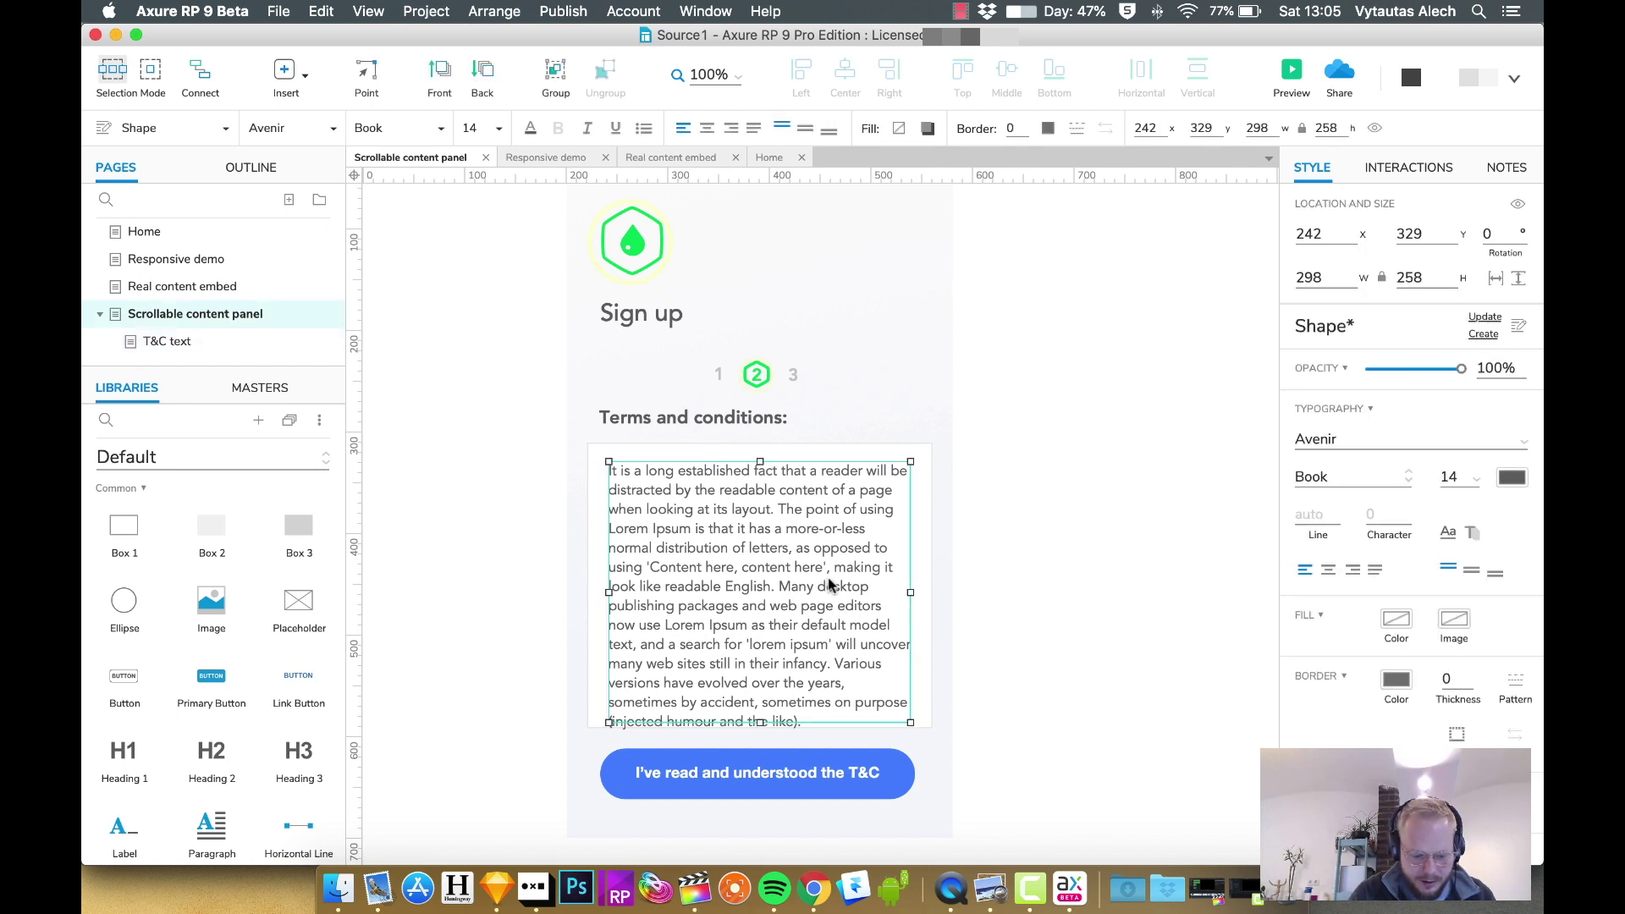
pyautogui.press('Delete')
pyautogui.click(774, 553)
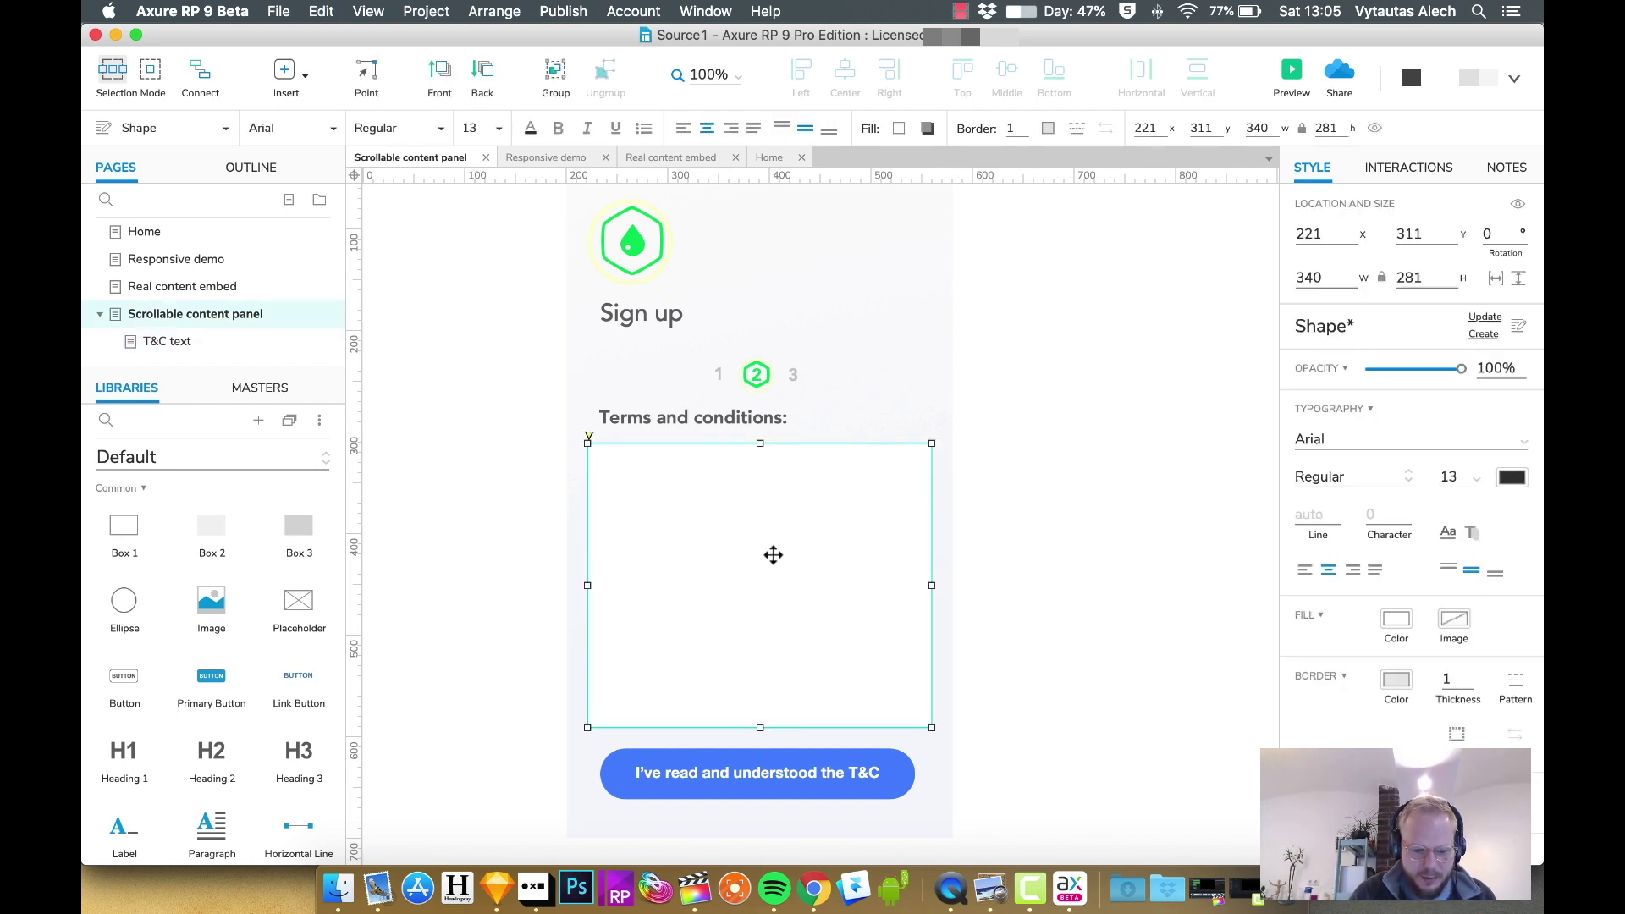
pyautogui.scroll(-5, 135, 737)
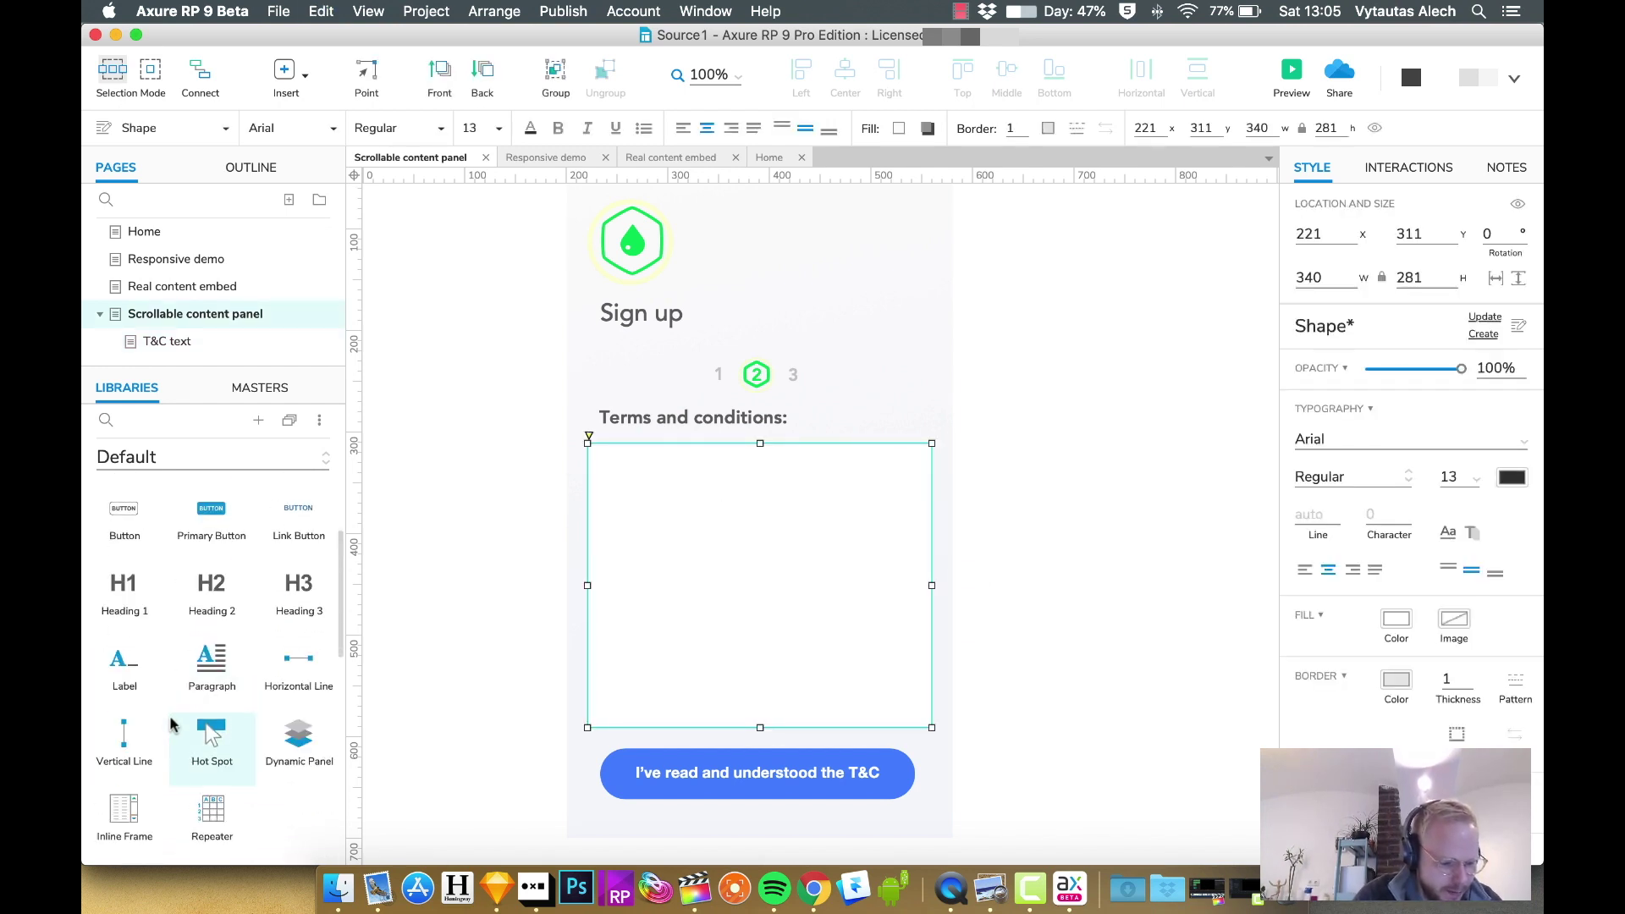
pyautogui.moveTo(116, 834); pyautogui.dragTo(590, 447)
pyautogui.moveTo(885, 611); pyautogui.dragTo(932, 727)
# Step: Link the inline frame to the T&C text page, then open that page
pyautogui.doubleClick(892, 643)
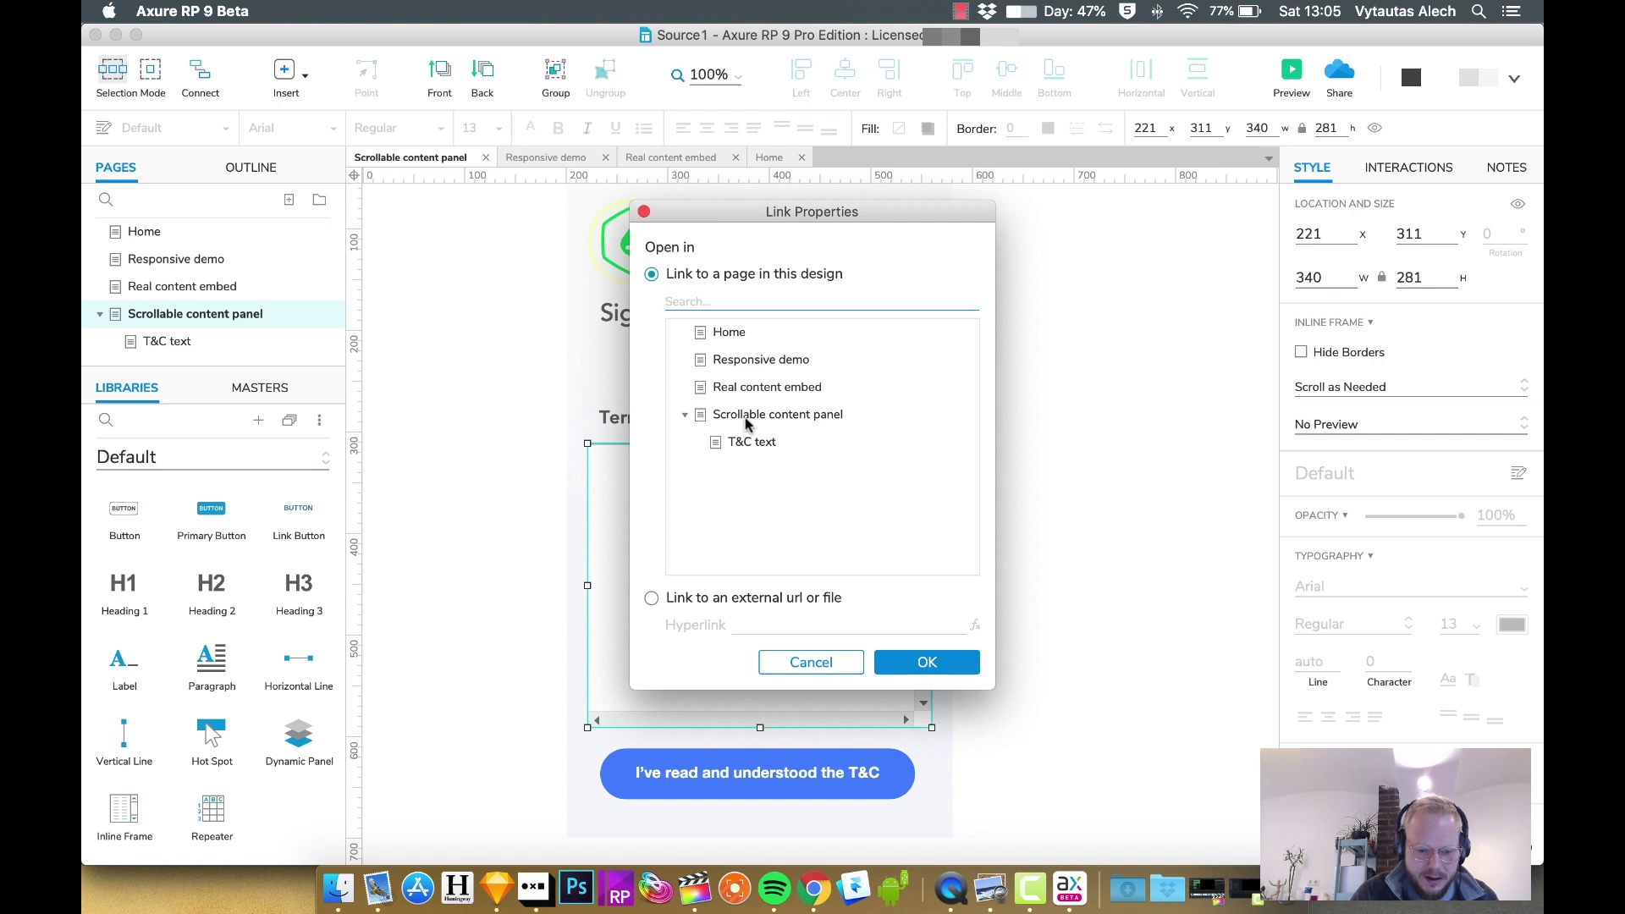
pyautogui.click(737, 442)
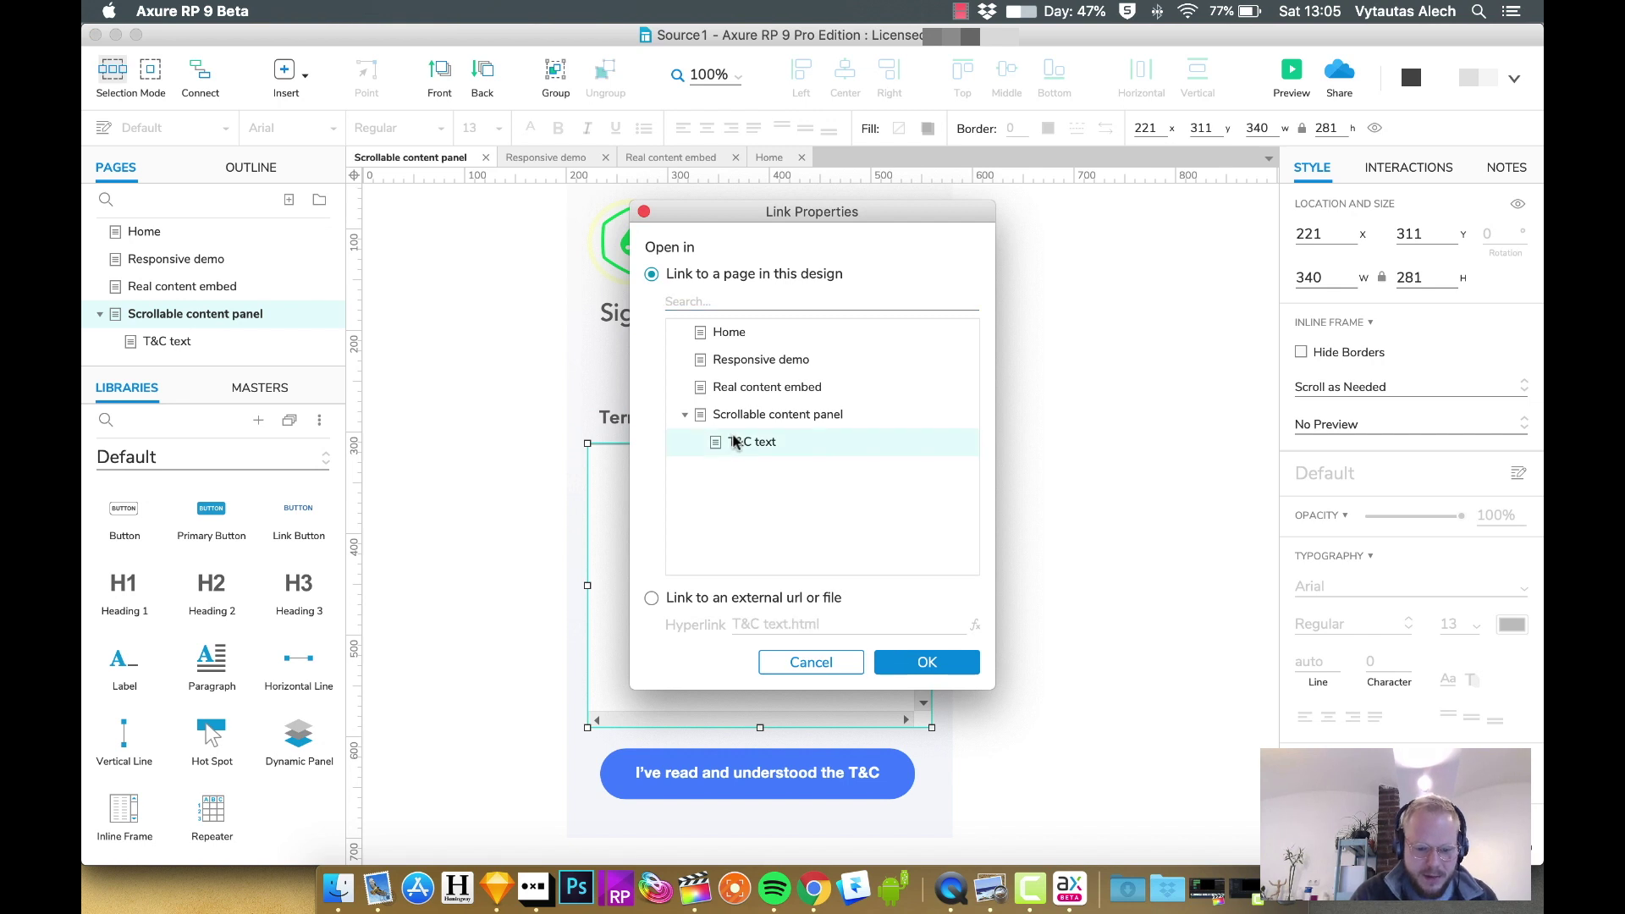
pyautogui.click(927, 662)
pyautogui.click(176, 343)
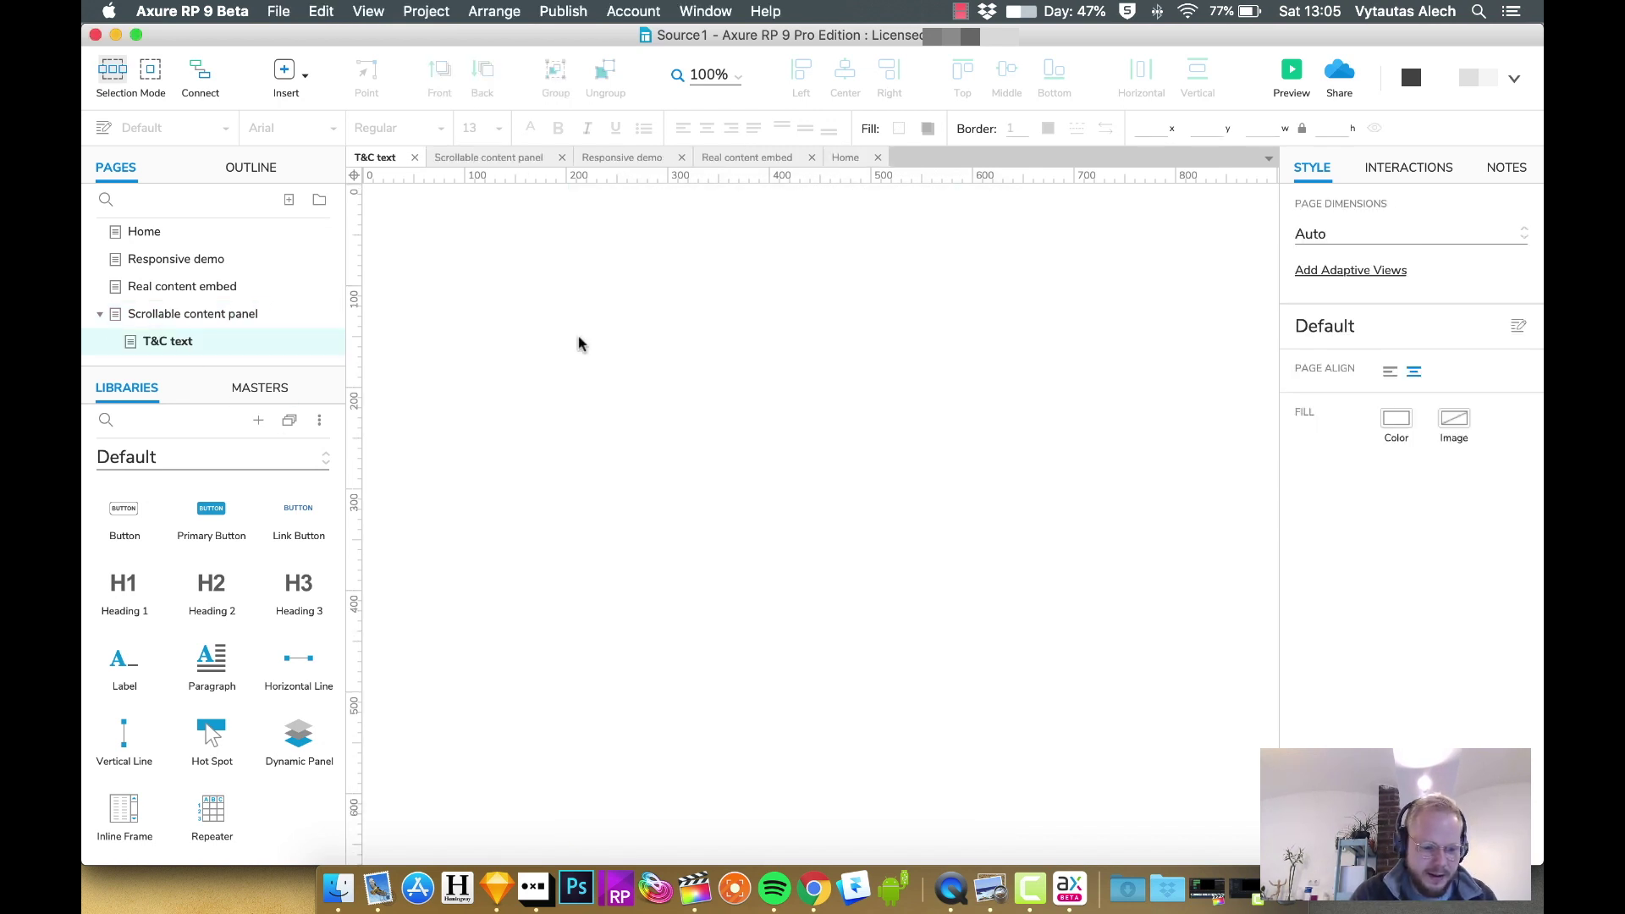
# Step: Paste the terms text at 0,0 and make its box 542 tall
pyautogui.press('cmd+v')
pyautogui.moveTo(791, 576); pyautogui.dragTo(544, 247)
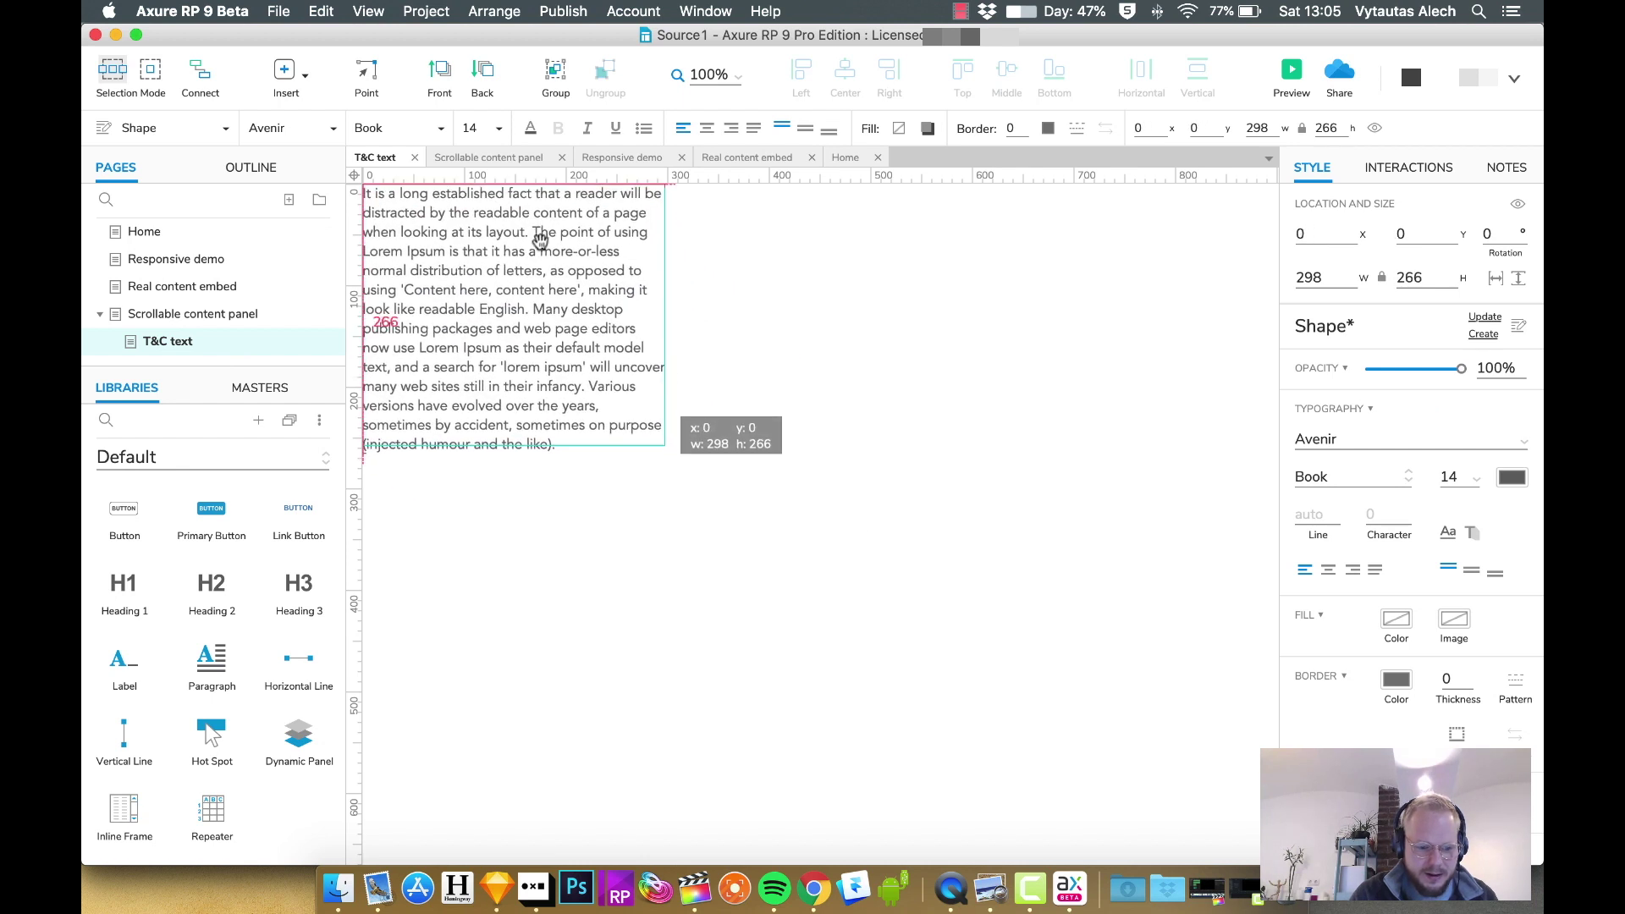
pyautogui.moveTo(516, 445); pyautogui.dragTo(515, 733)
# Step: Split the terms text into three paragraphs after 'layout.' and before 'Many', then return to Scrollable content panel
pyautogui.doubleClick(554, 432)
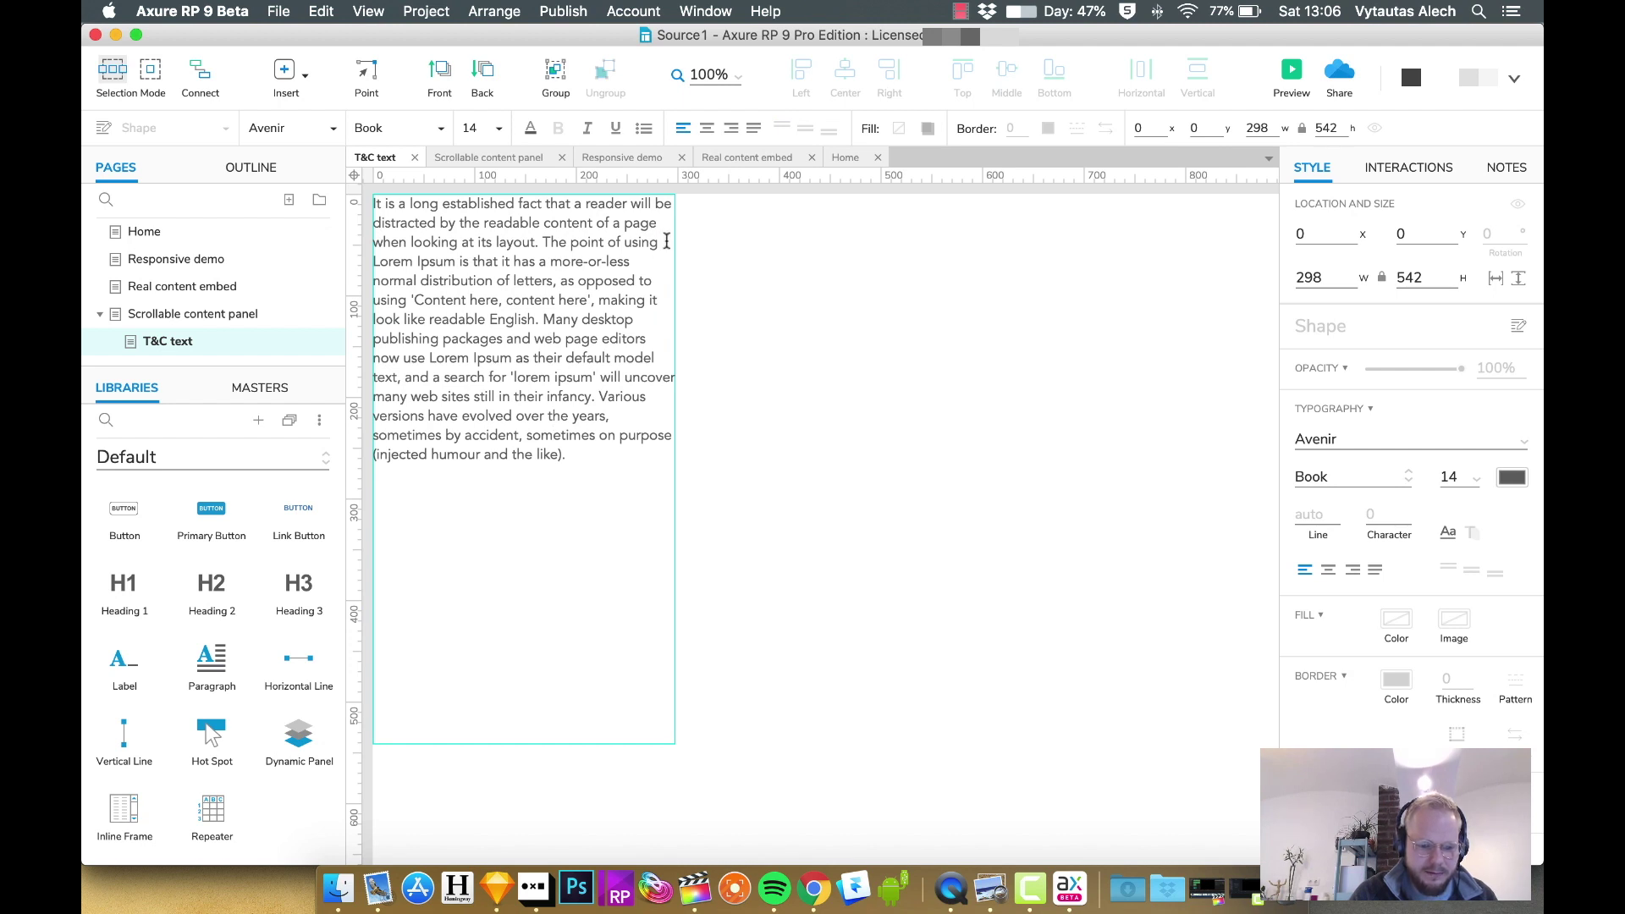
pyautogui.click(543, 243)
pyautogui.press('Return')
pyautogui.press('Return')
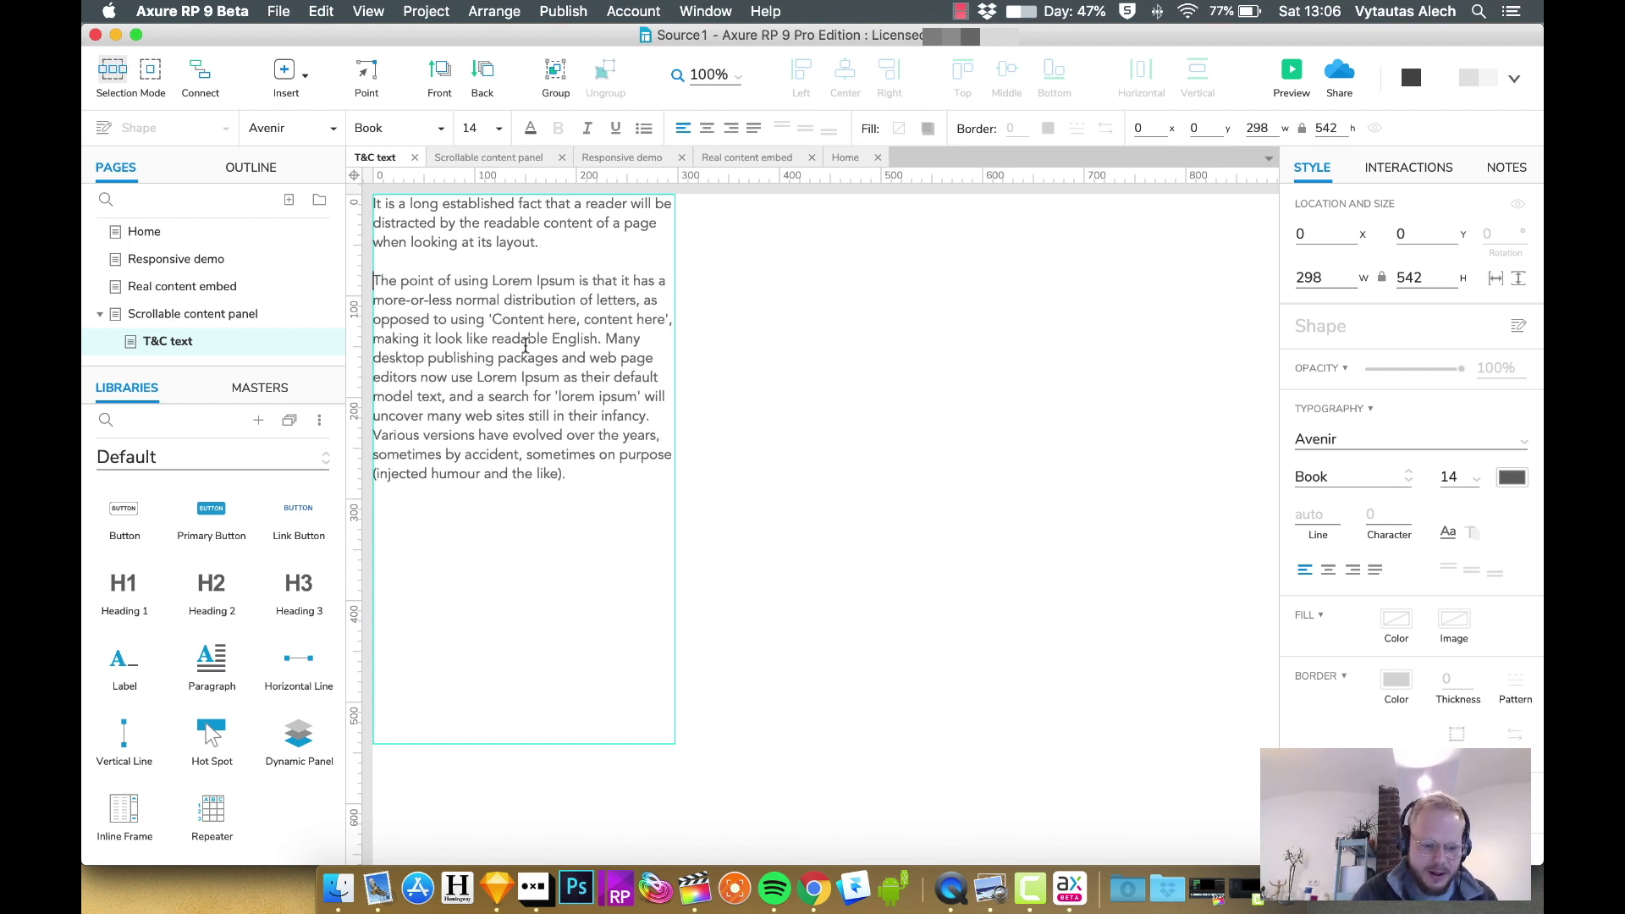
pyautogui.click(608, 338)
pyautogui.press('Return')
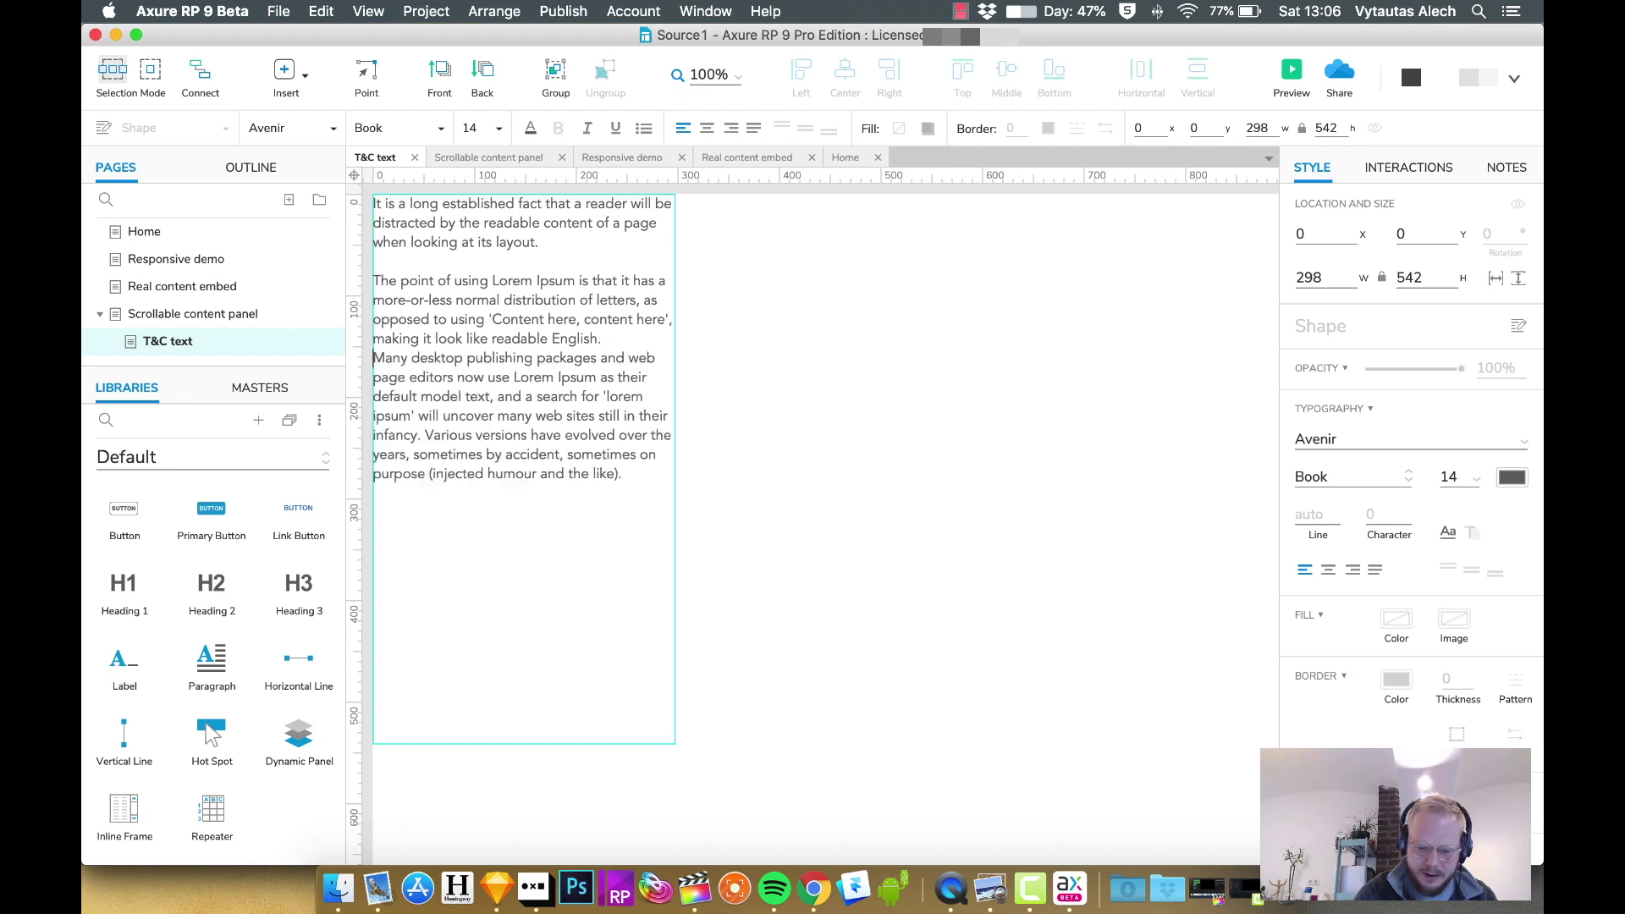
pyautogui.press('Return')
pyautogui.click(818, 448)
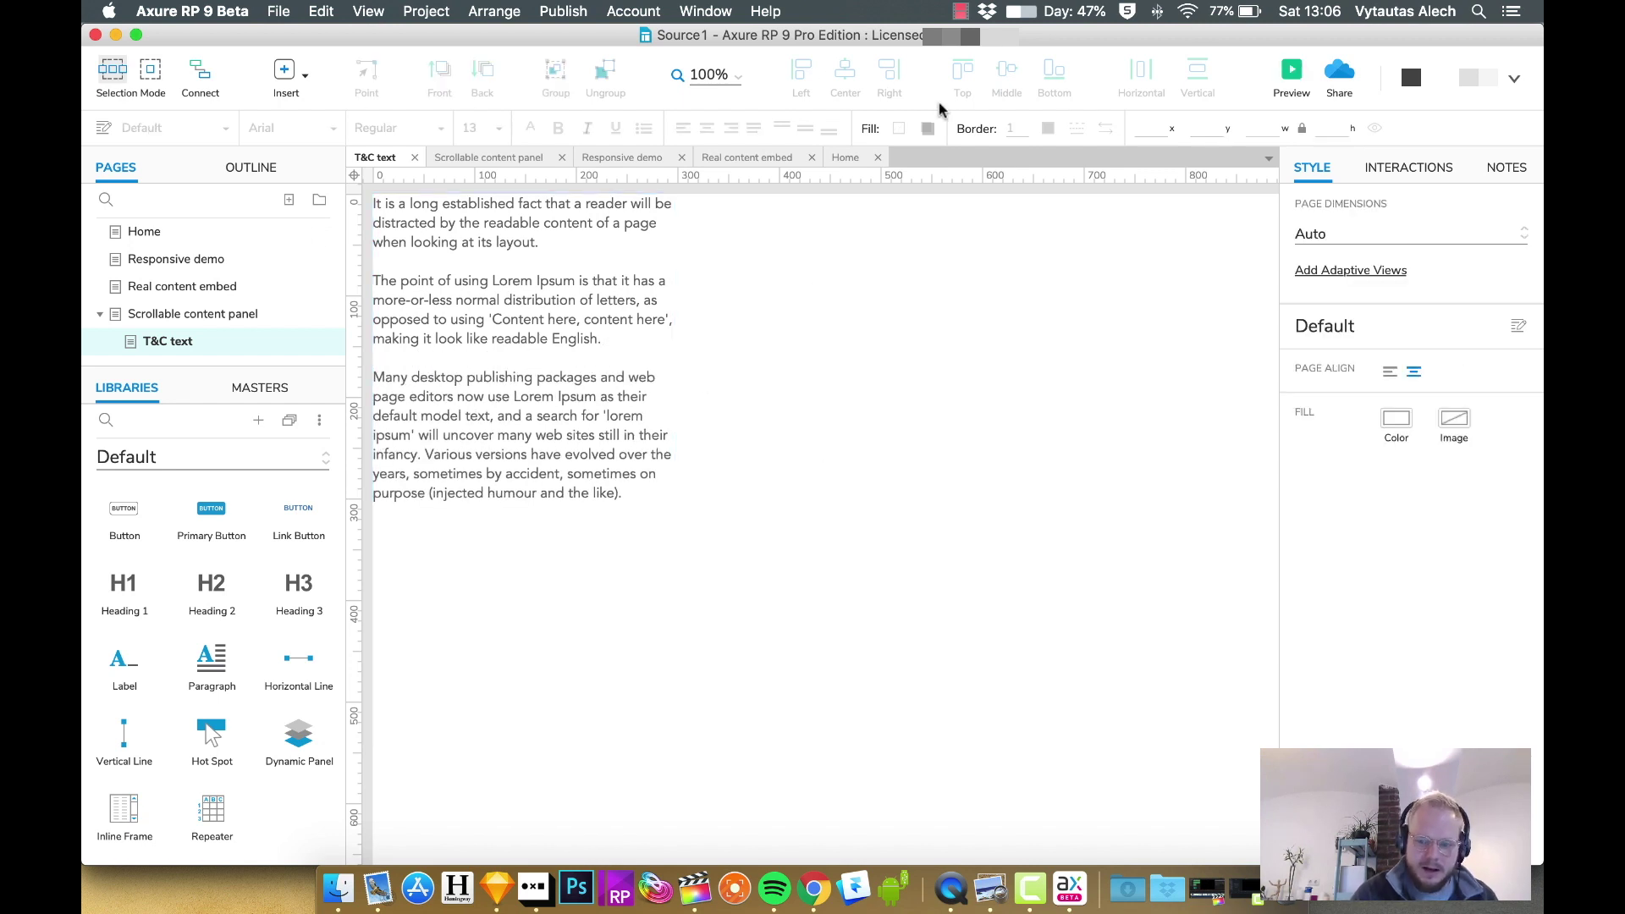
pyautogui.click(161, 314)
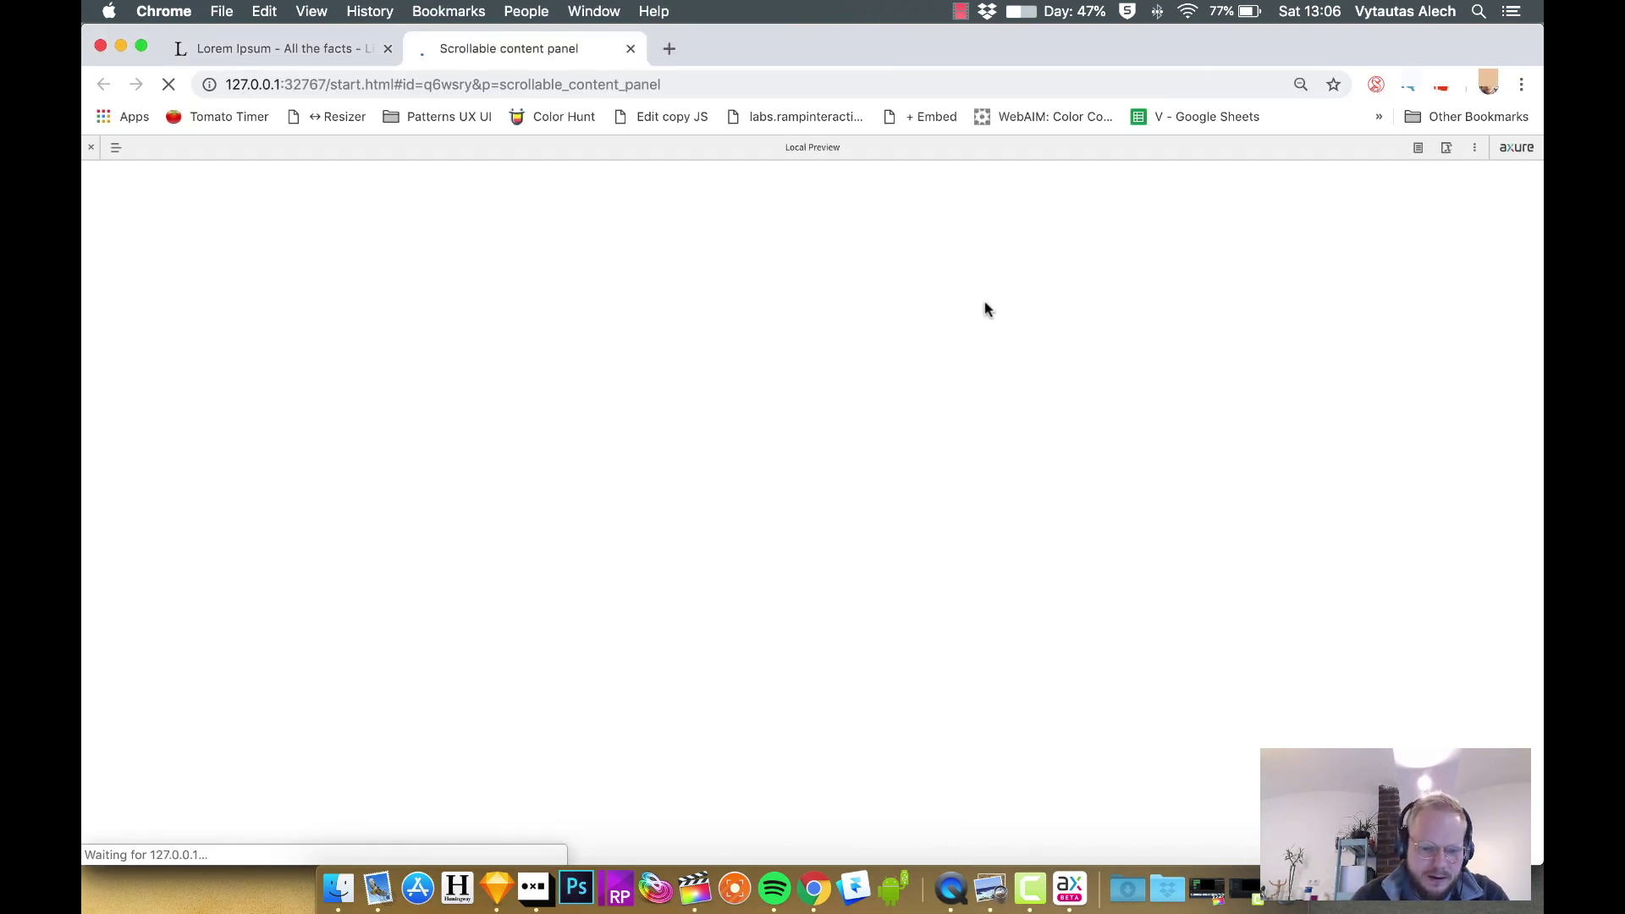
# Step: Scroll the terms text up and down inside its frame in the Chrome preview, then return to Axure
pyautogui.moveTo(919, 419); pyautogui.dragTo(904, 366)
pyautogui.scroll(-10, 871, 483)
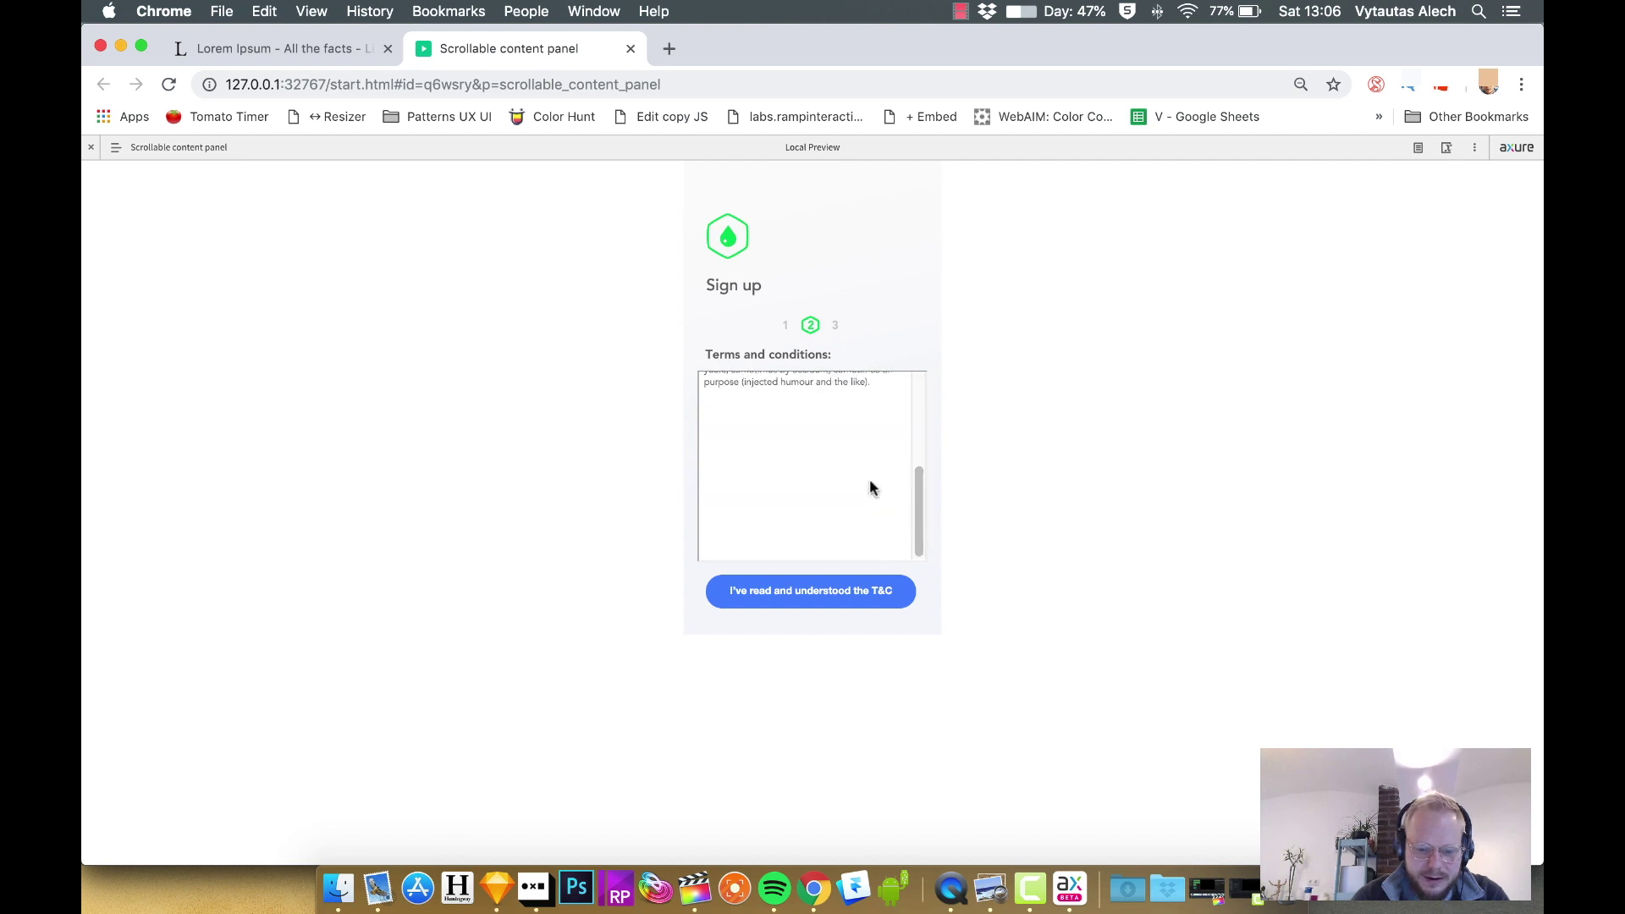
pyautogui.scroll(10, 872, 485)
pyautogui.scroll(-10, 871, 483)
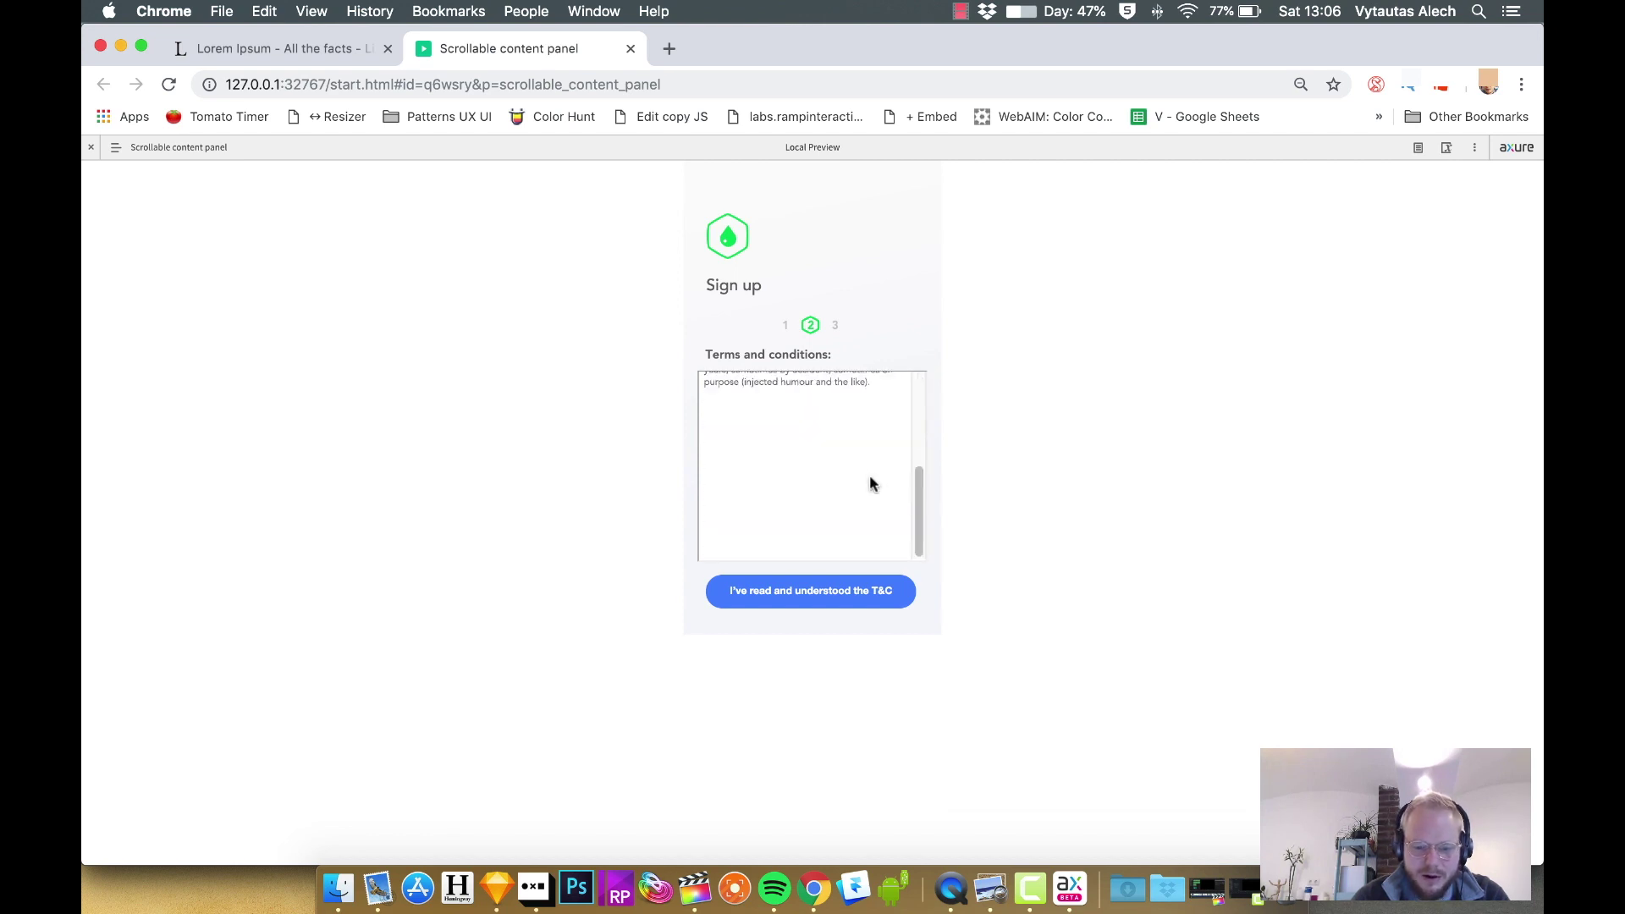
pyautogui.scroll(10, 870, 479)
pyautogui.press('super+Tab')
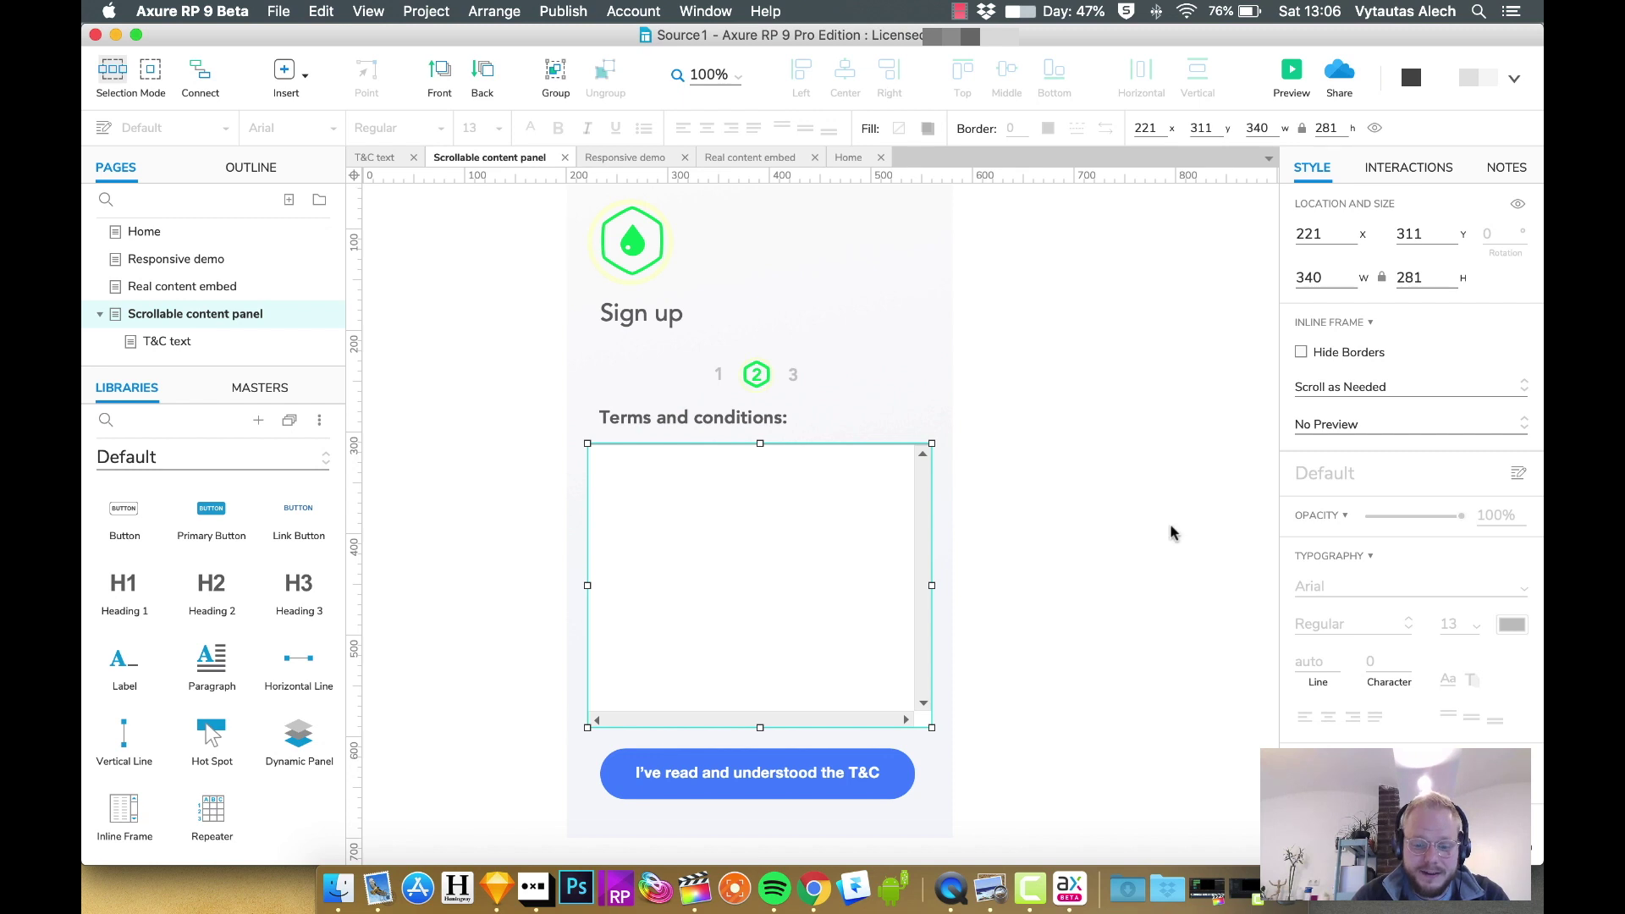
# Step: Turn on Hide Borders and set the inline frame's scrolling to Never Scroll
pyautogui.click(1301, 352)
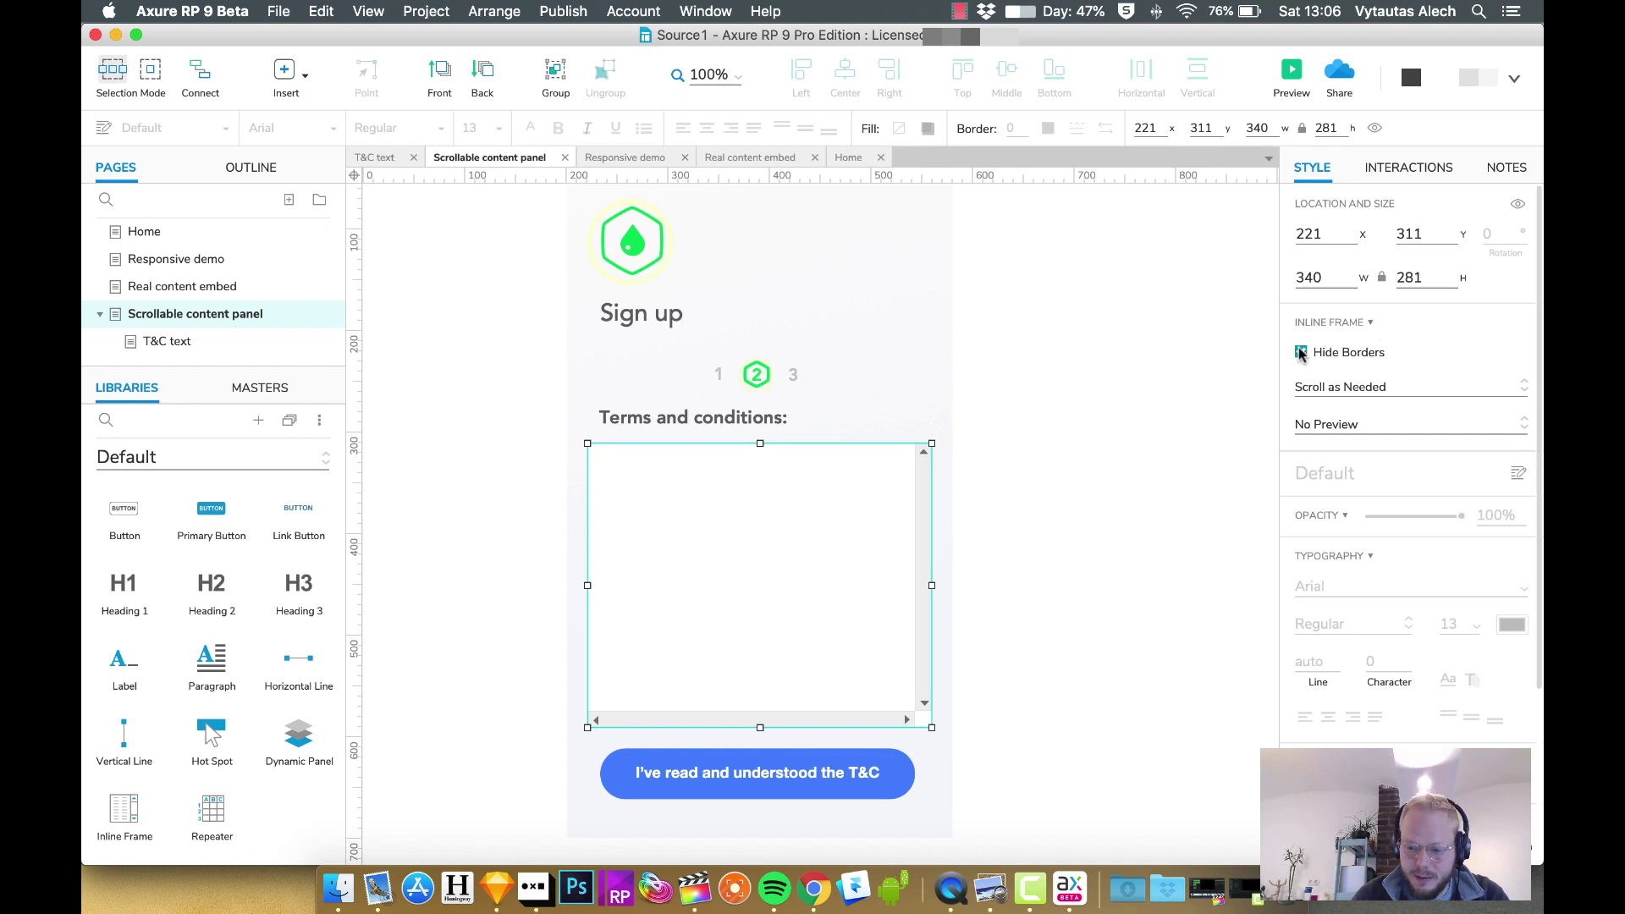
pyautogui.click(1373, 388)
pyautogui.click(1358, 472)
pyautogui.click(1092, 469)
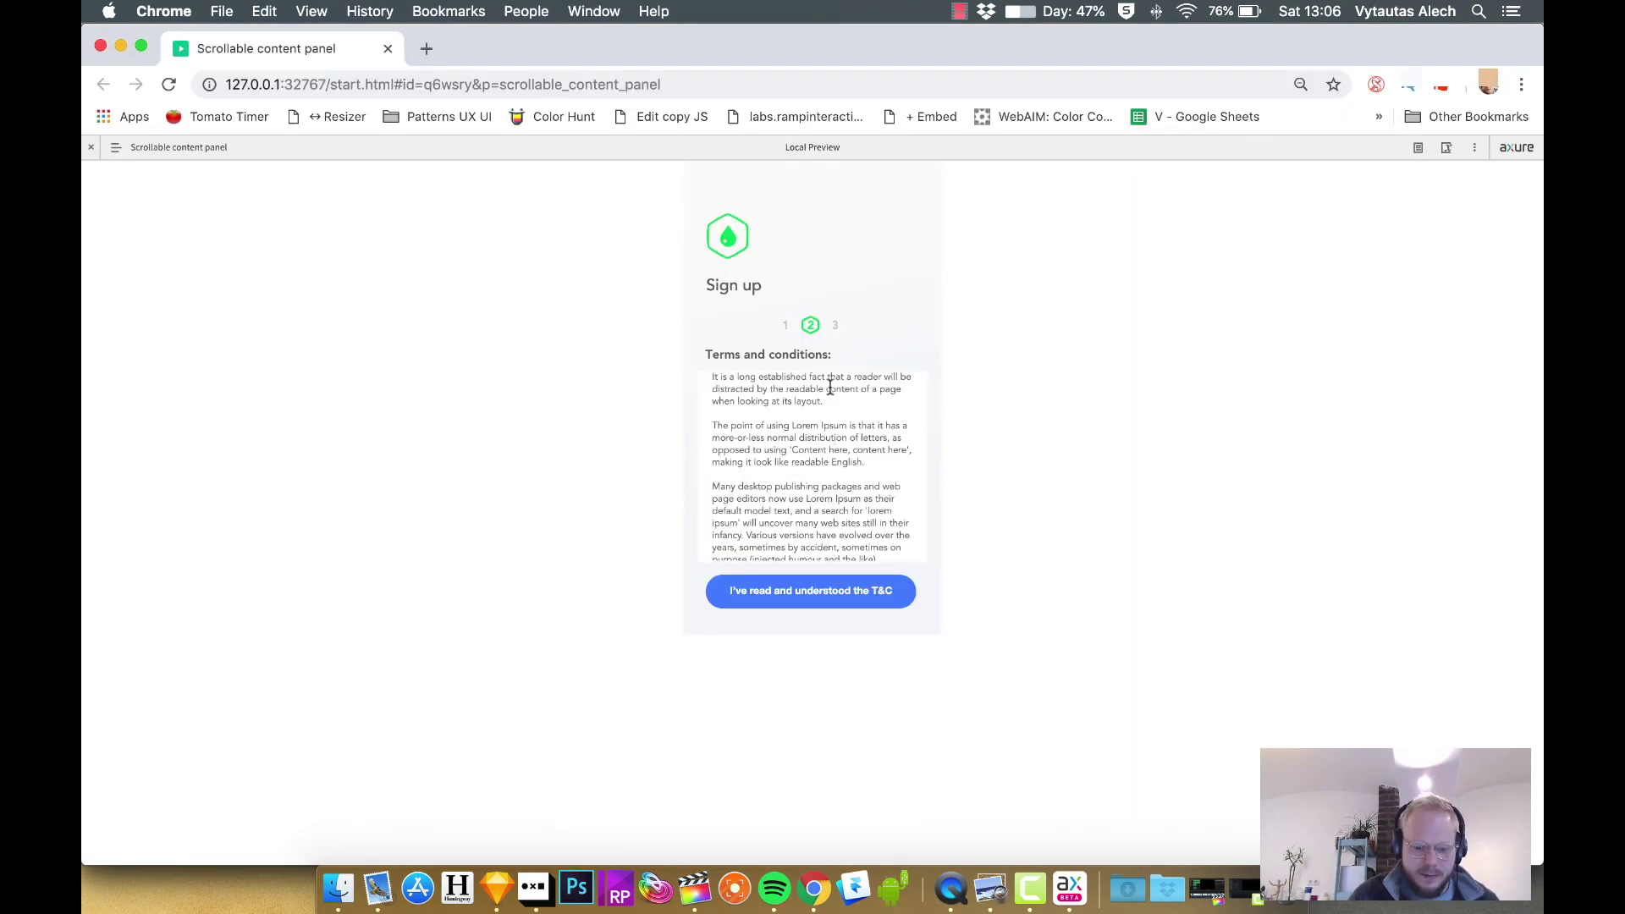
# Step: Select and deselect the borderless terms text in the preview, then close the preview tab
pyautogui.moveTo(711, 378); pyautogui.dragTo(953, 548)
pyautogui.click(884, 533)
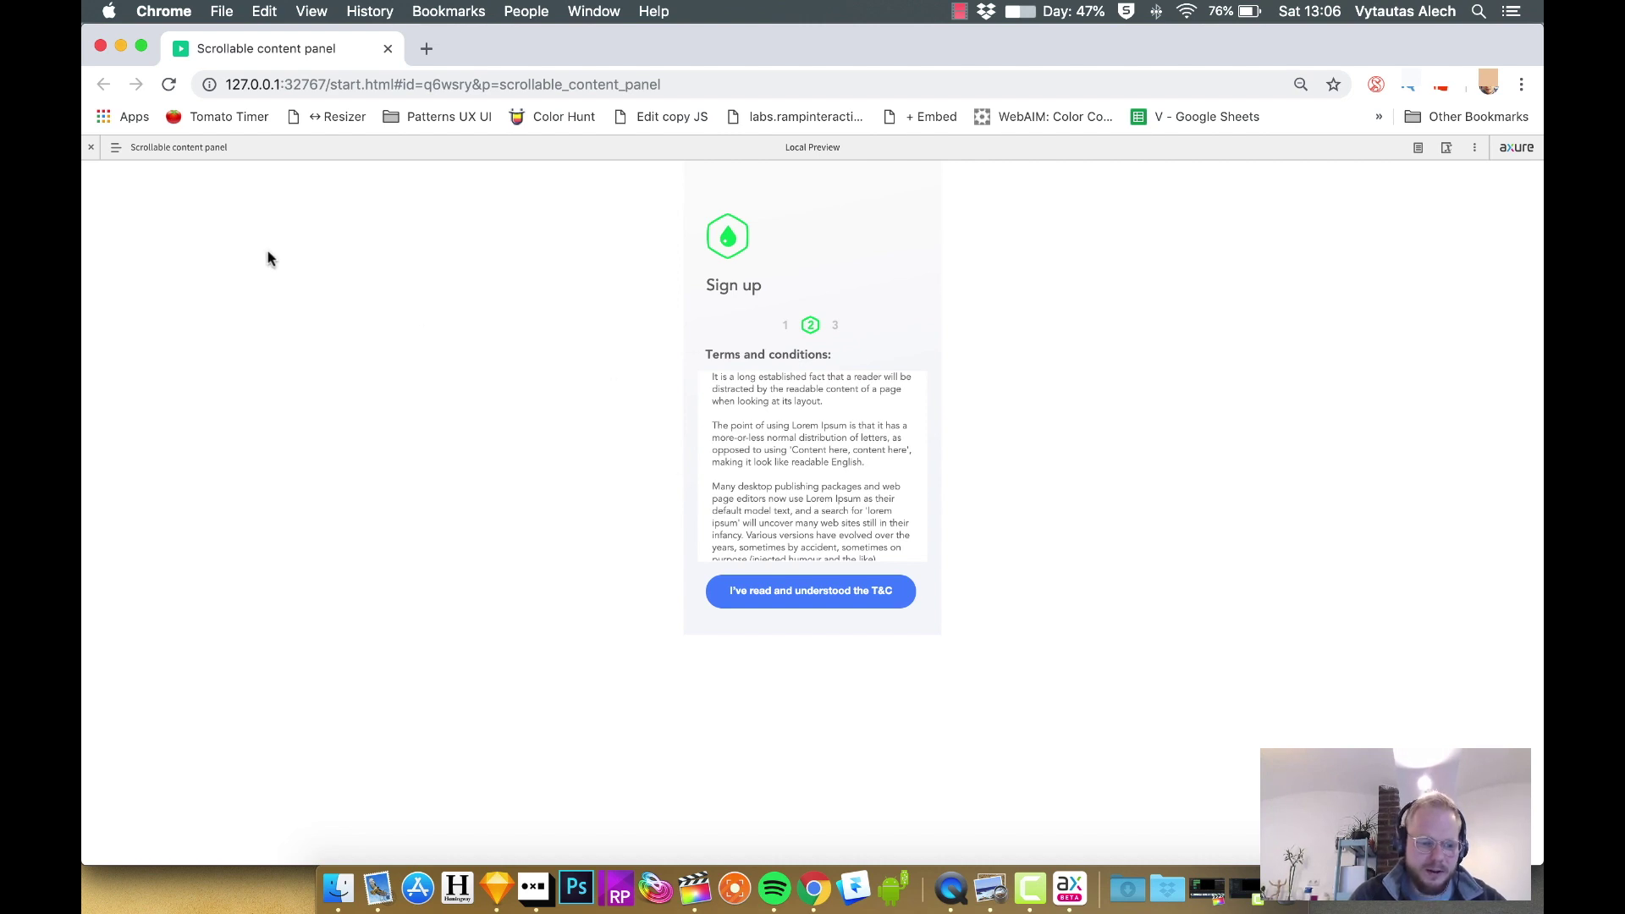
pyautogui.click(388, 51)
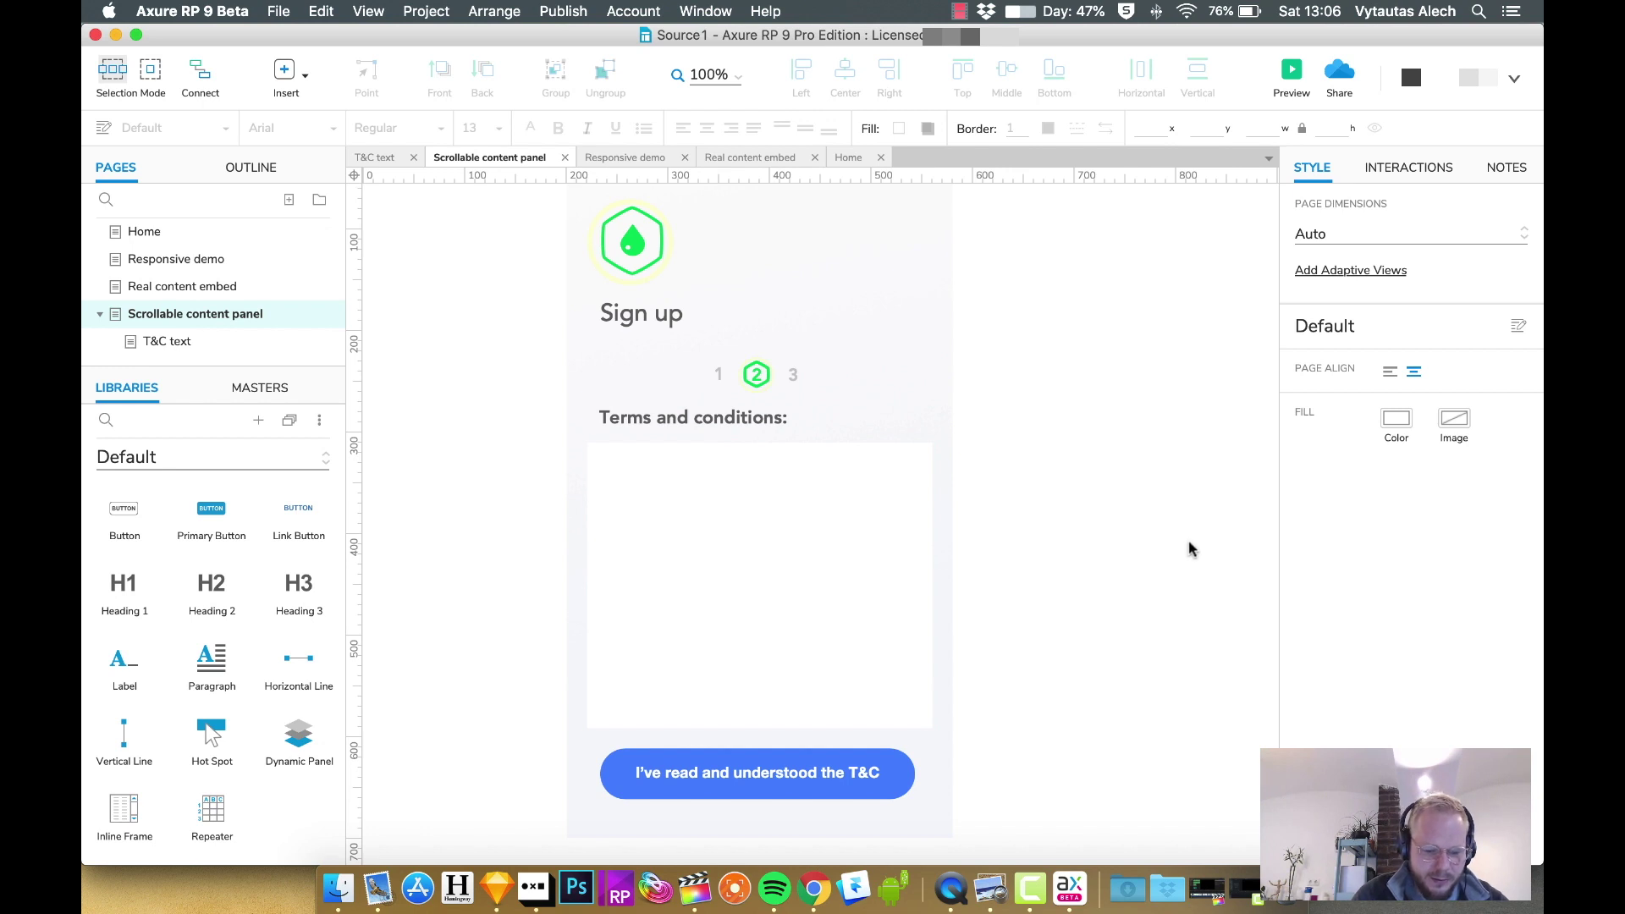
# Step: Convert the 340 × 281 white terms box into a dynamic panel and open its State1
pyautogui.click(902, 575)
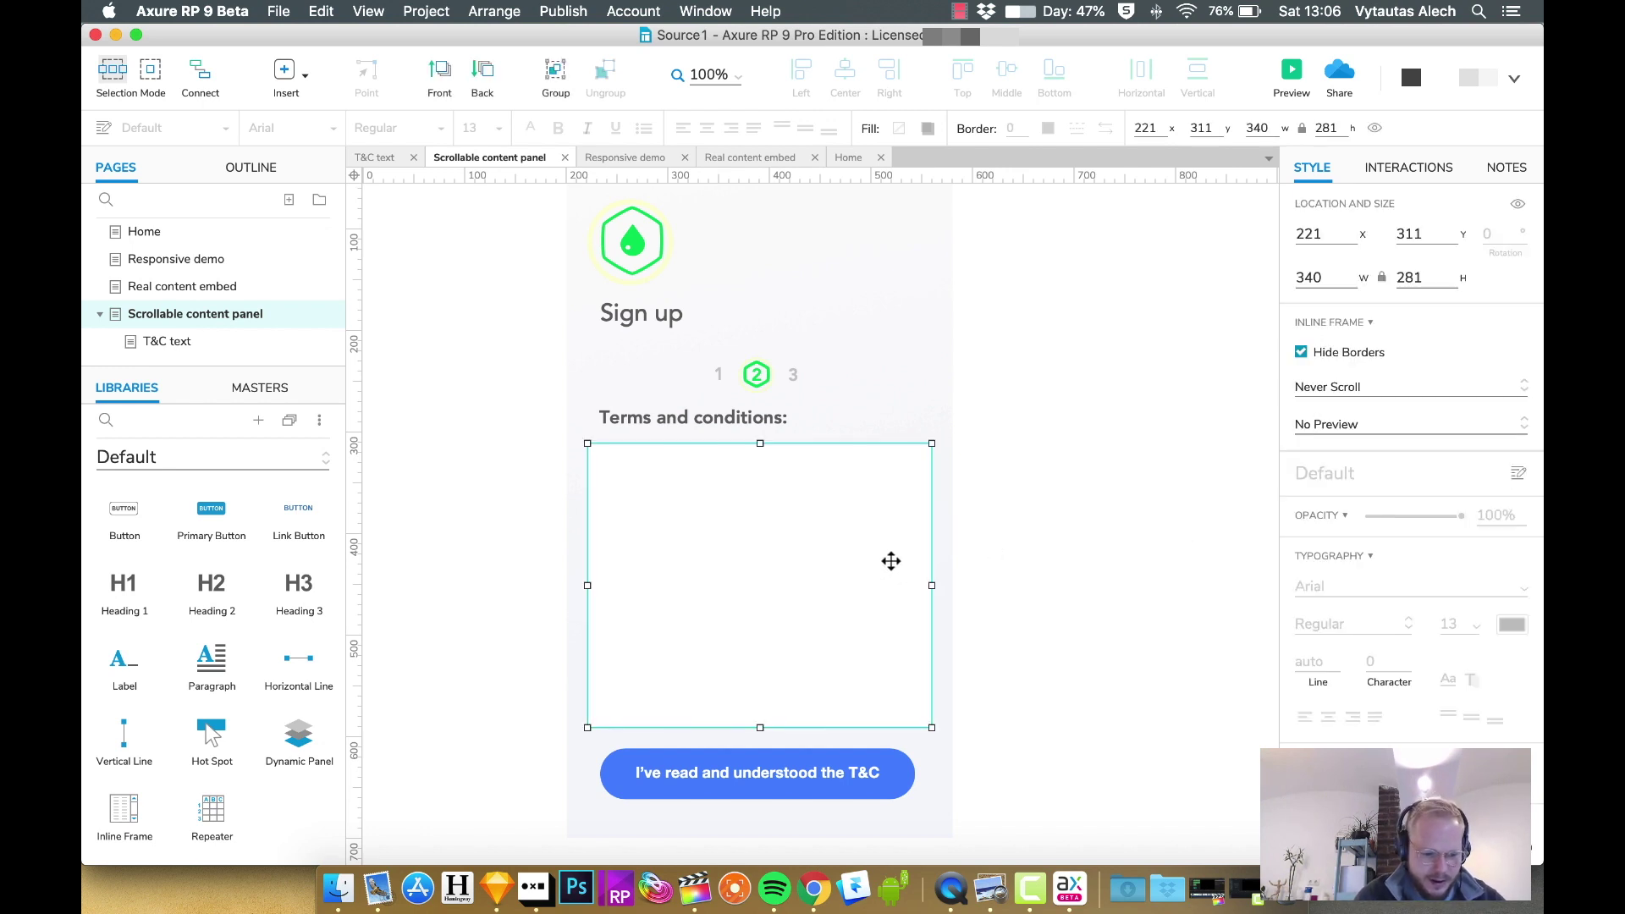
pyautogui.press('Escape')
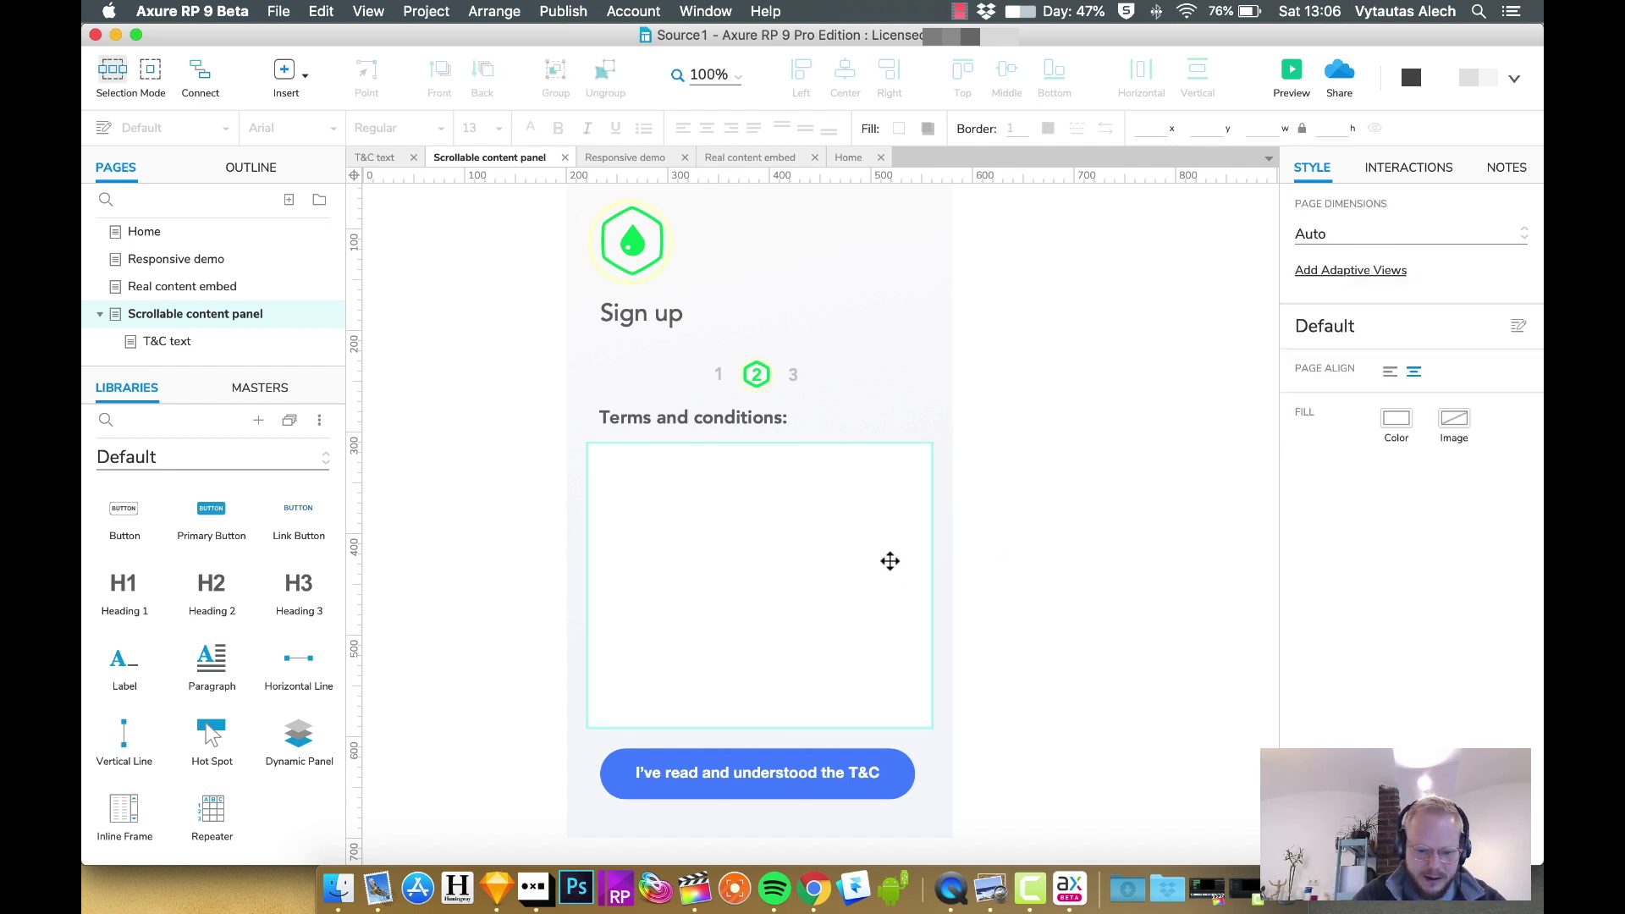
pyautogui.click(791, 508)
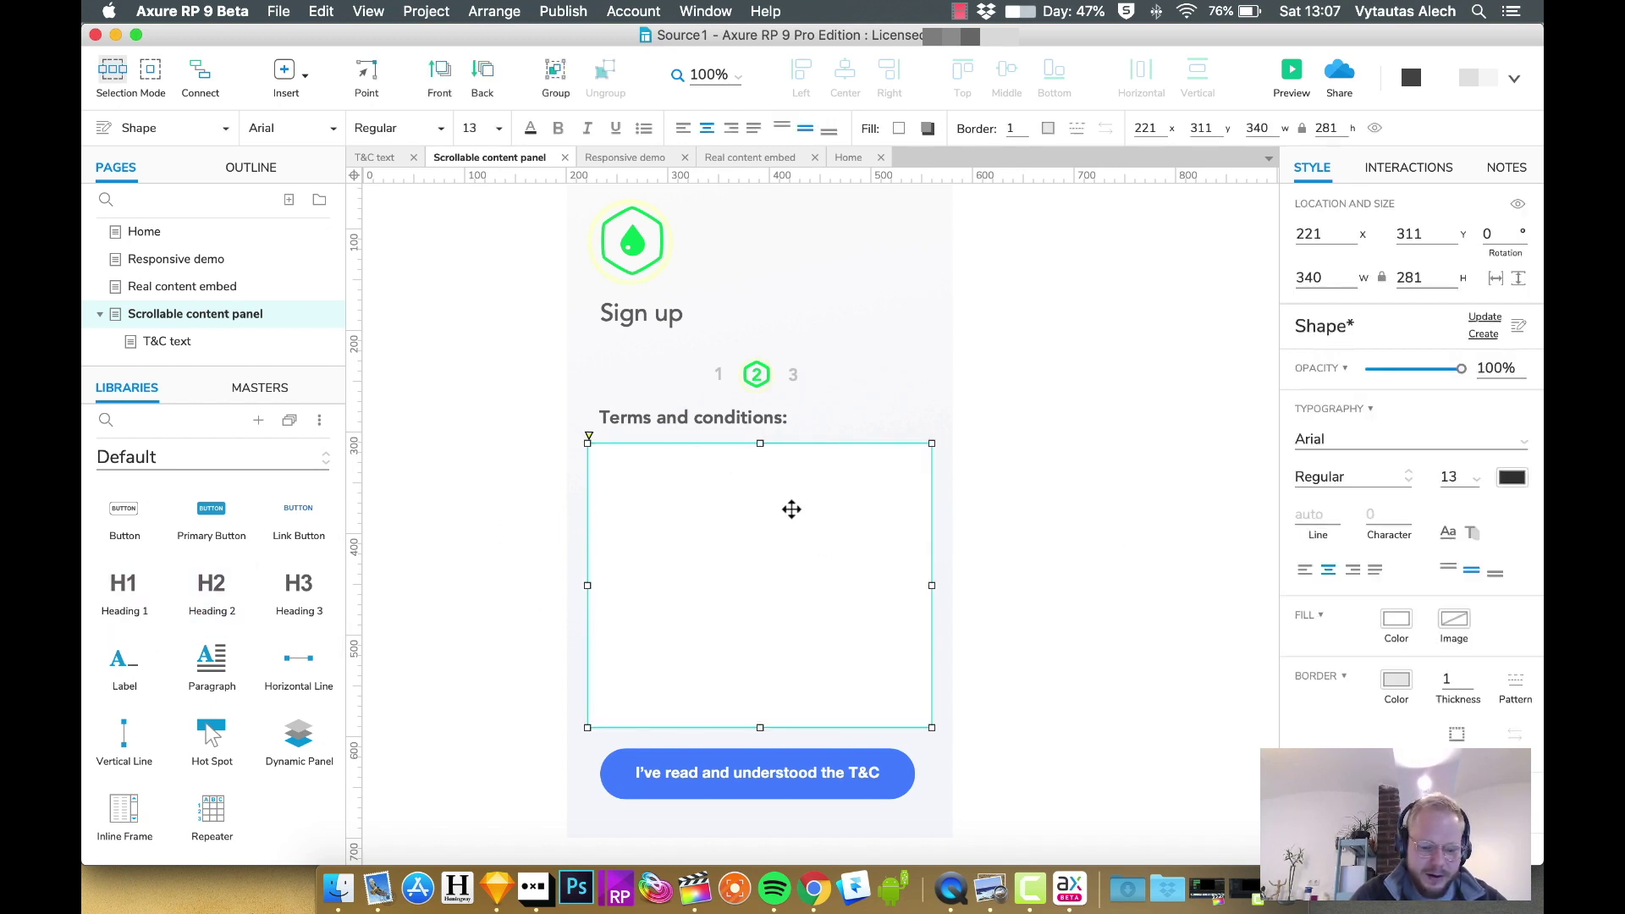
pyautogui.rightClick(775, 554)
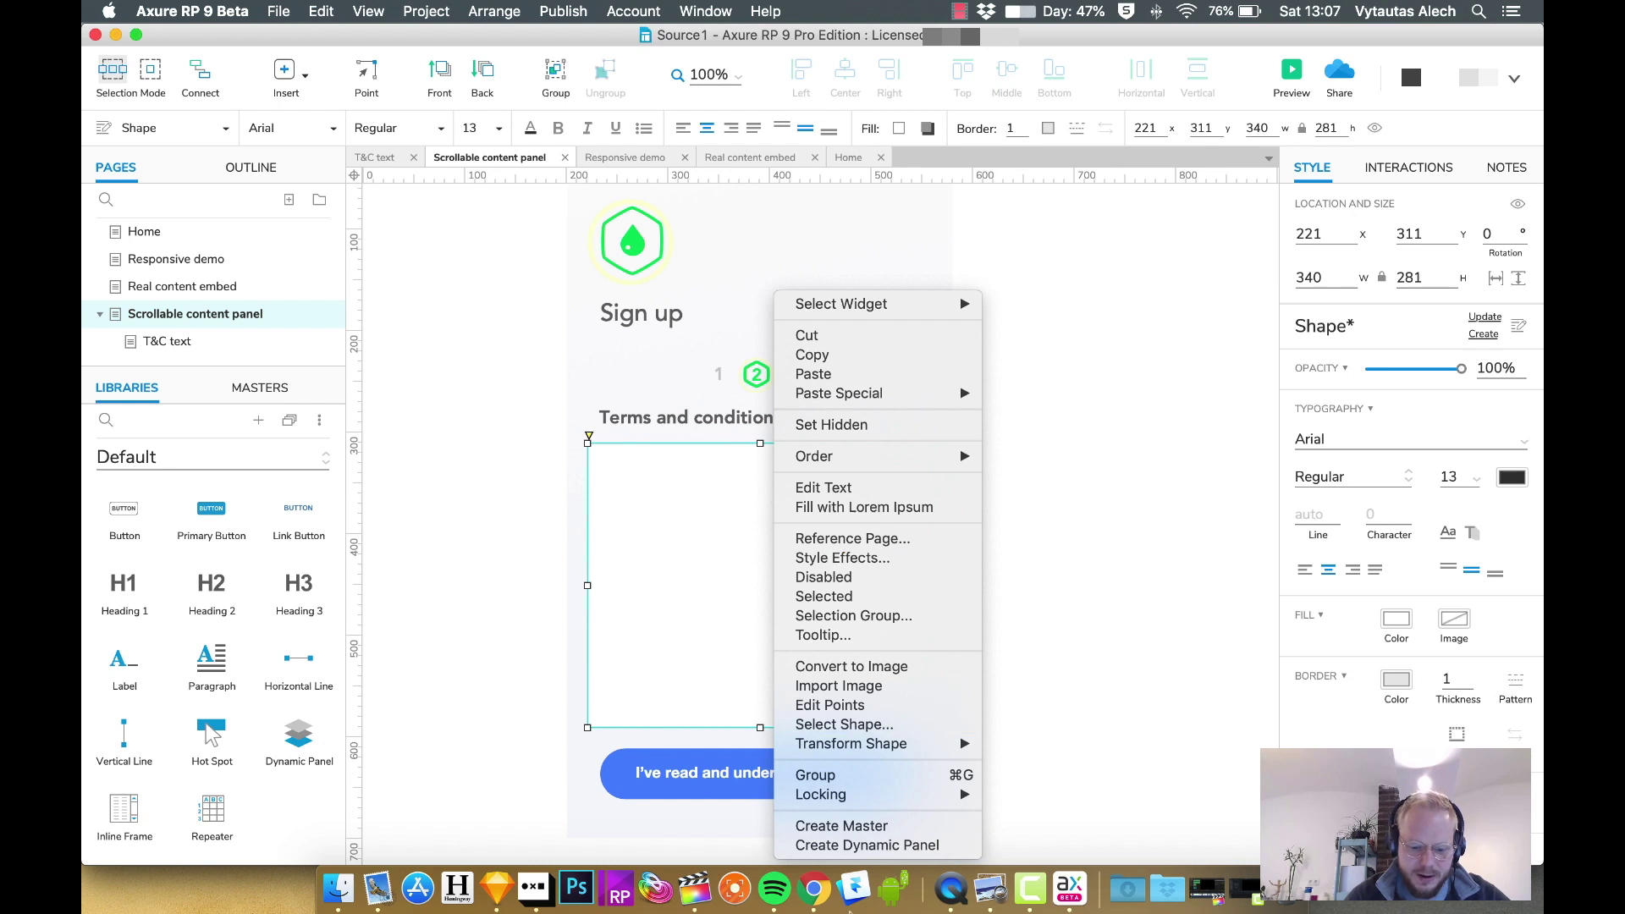
pyautogui.click(863, 845)
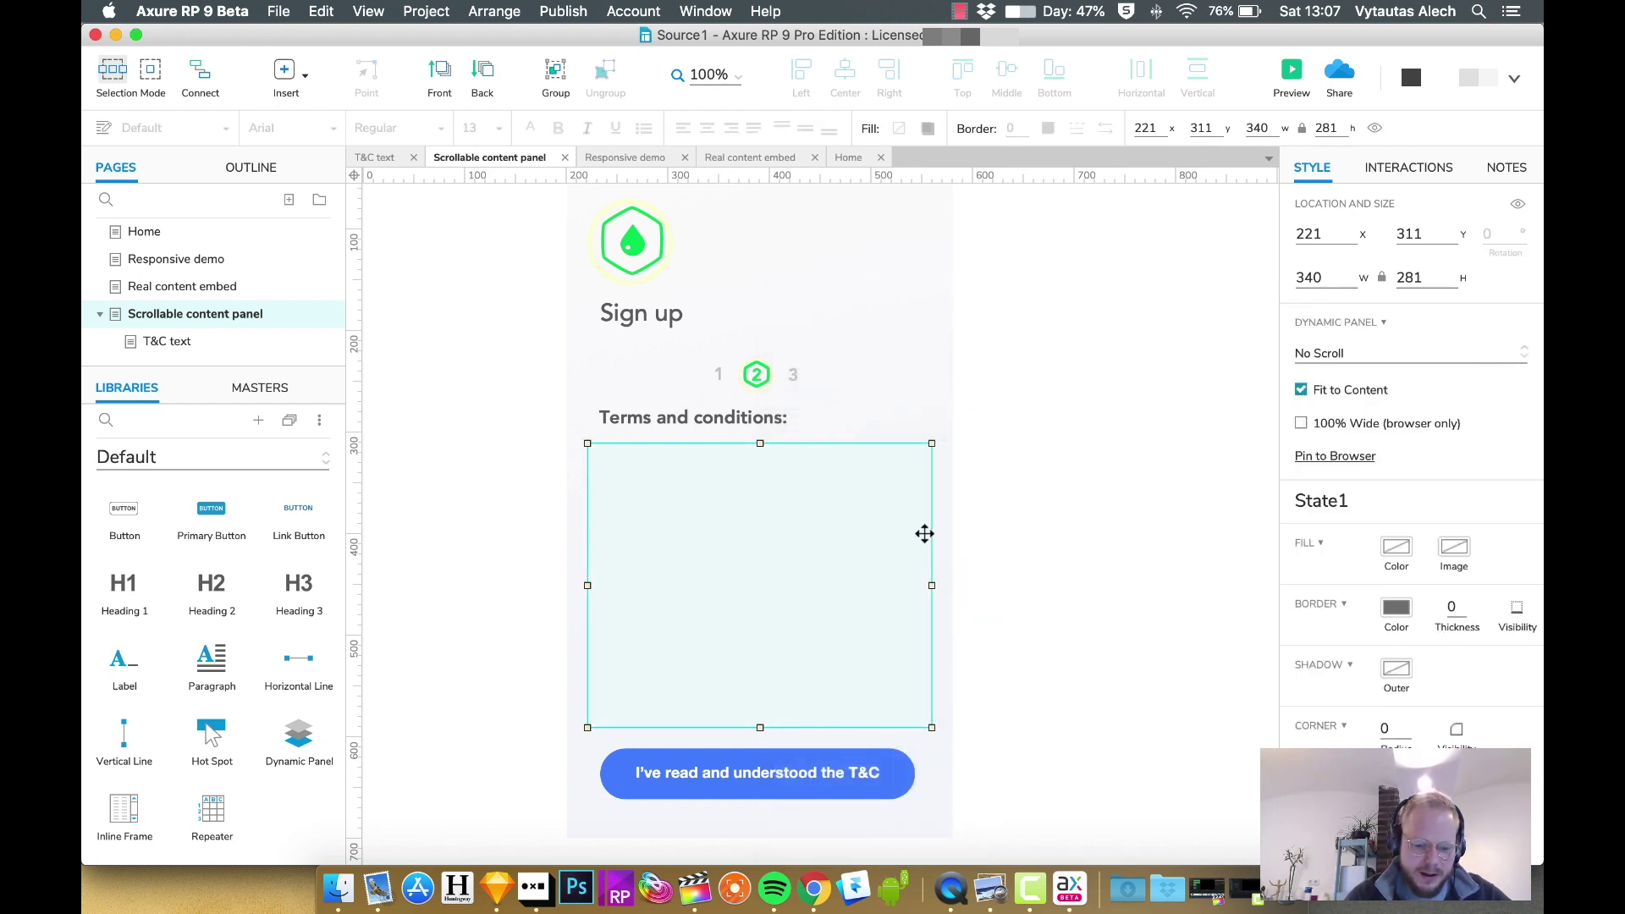
pyautogui.click(982, 546)
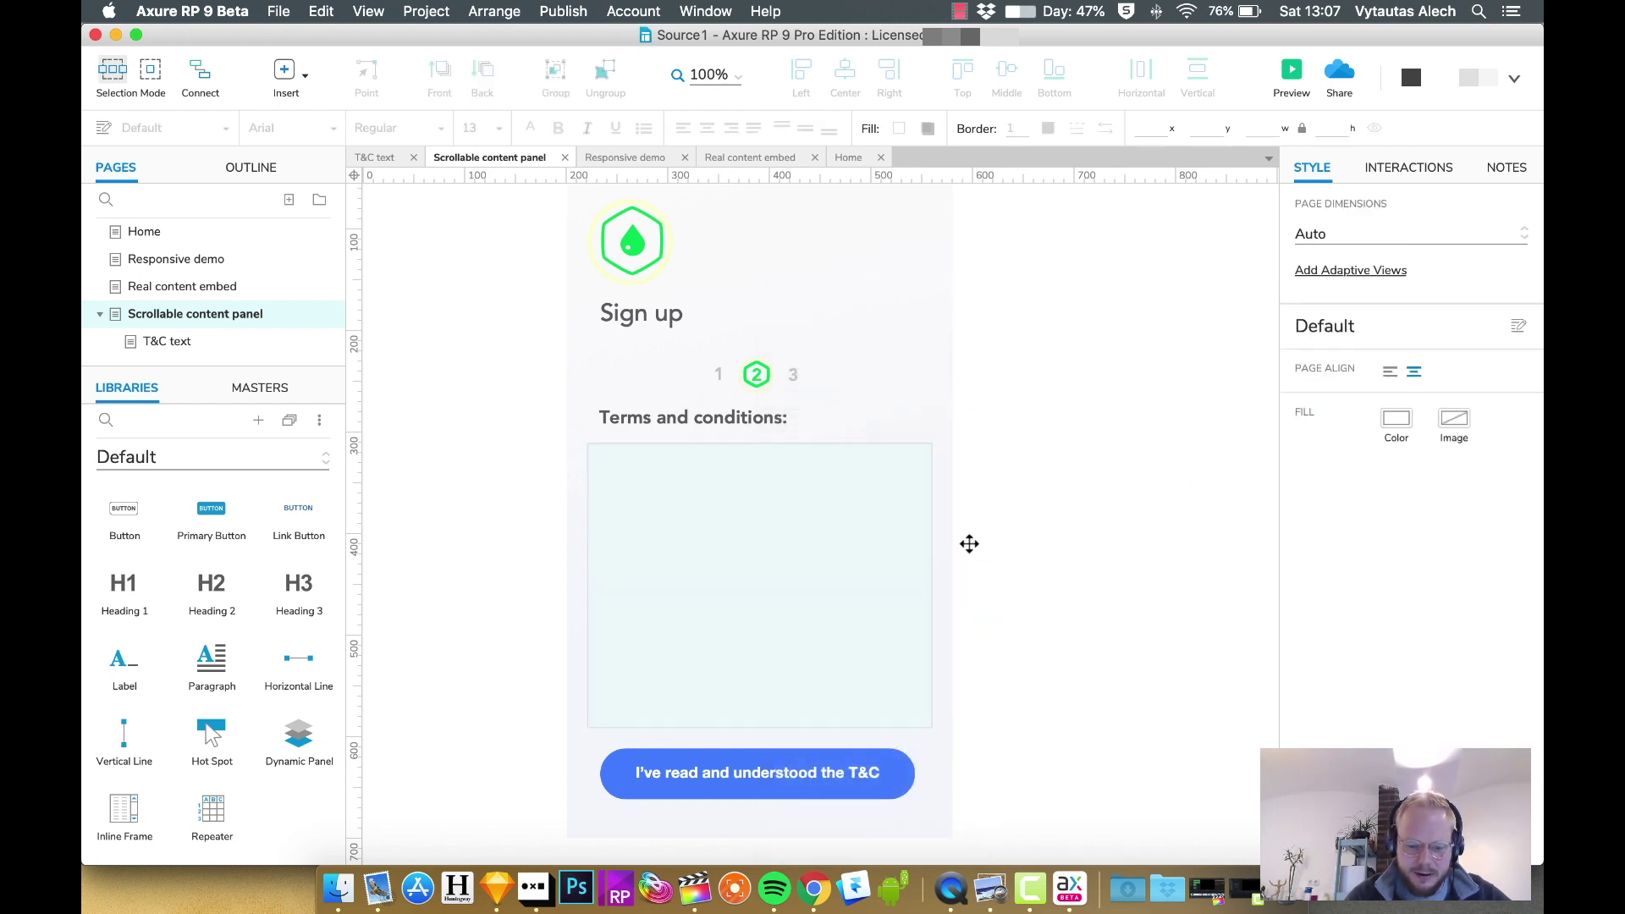
pyautogui.doubleClick(754, 539)
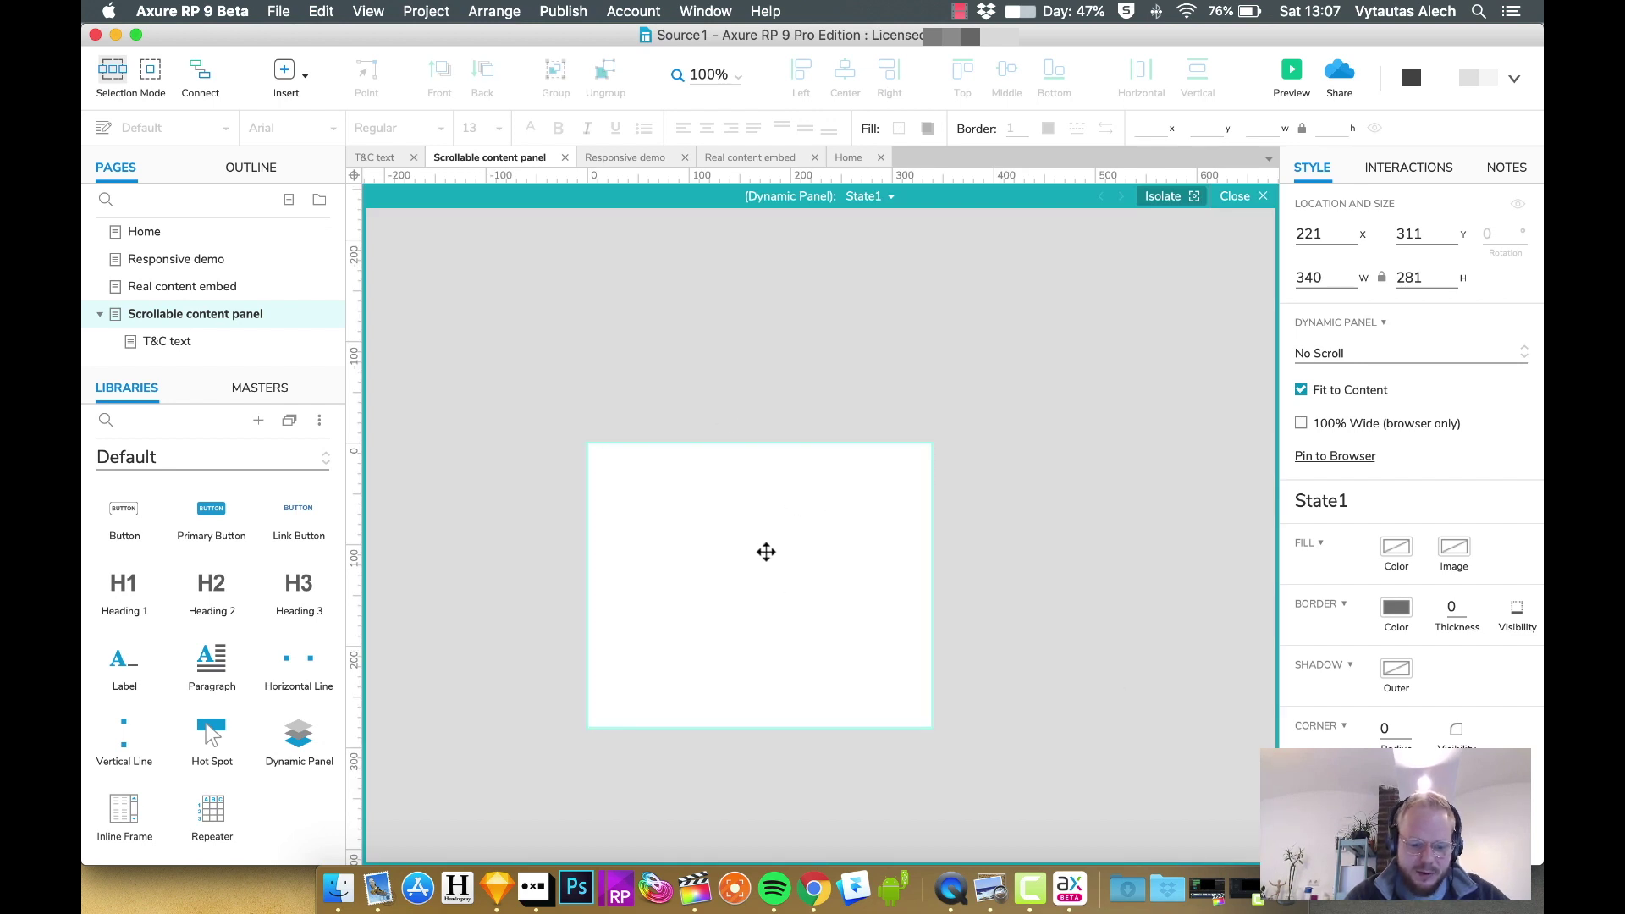
# Step: Paste the Lorem Ipsum text into State1 and make its text box taller
pyautogui.press('super+v')
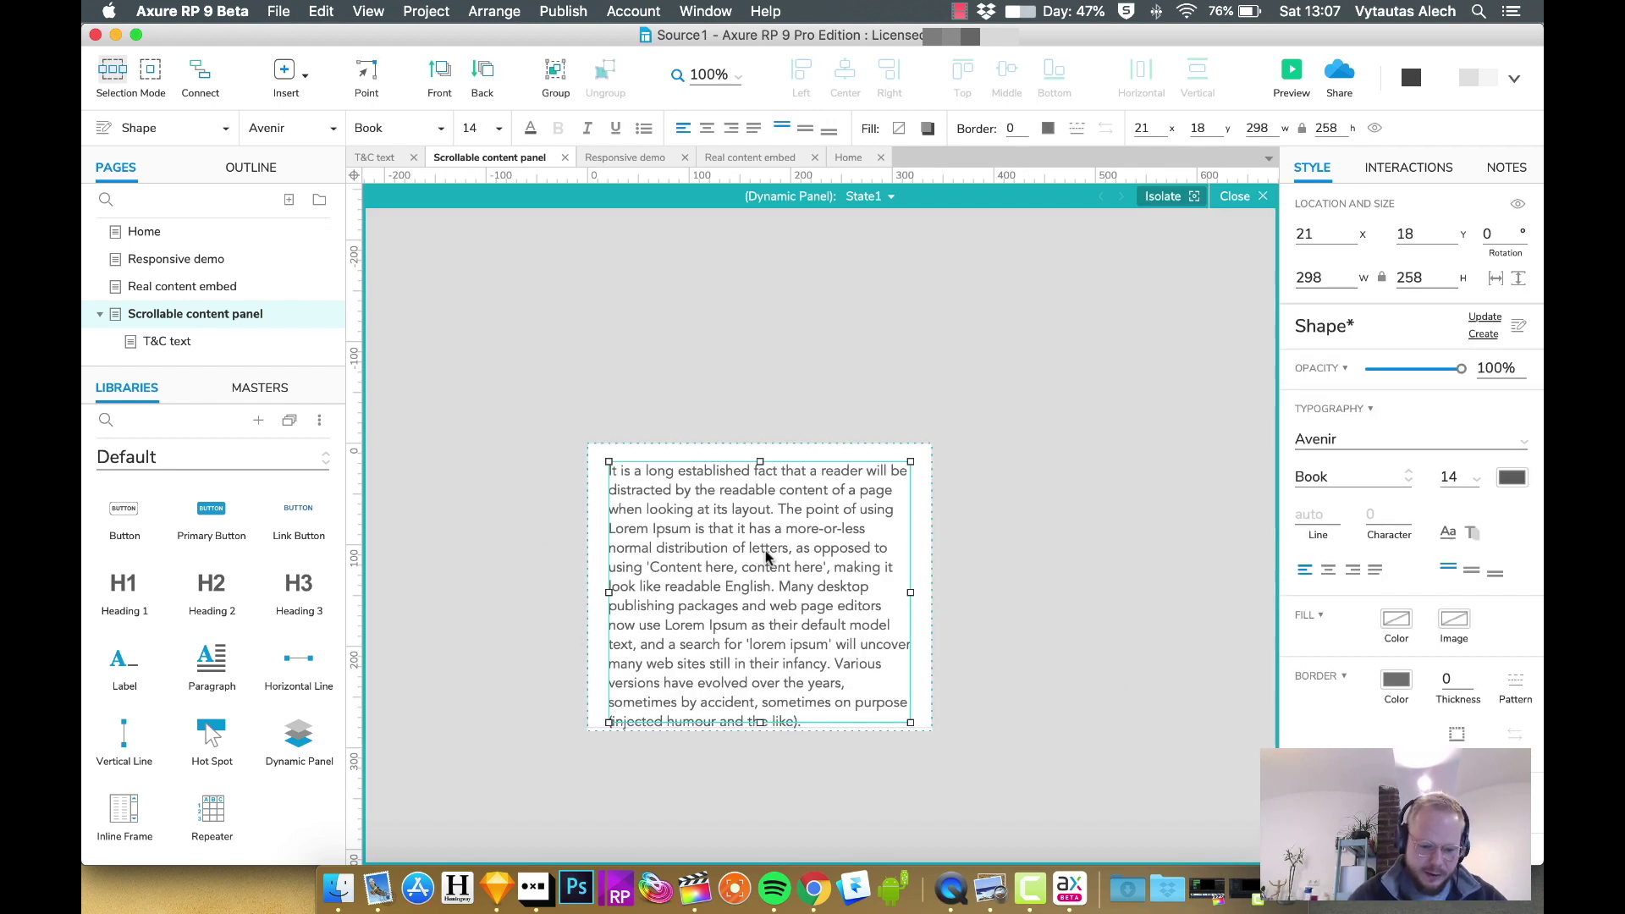
pyautogui.moveTo(760, 722); pyautogui.dragTo(768, 843)
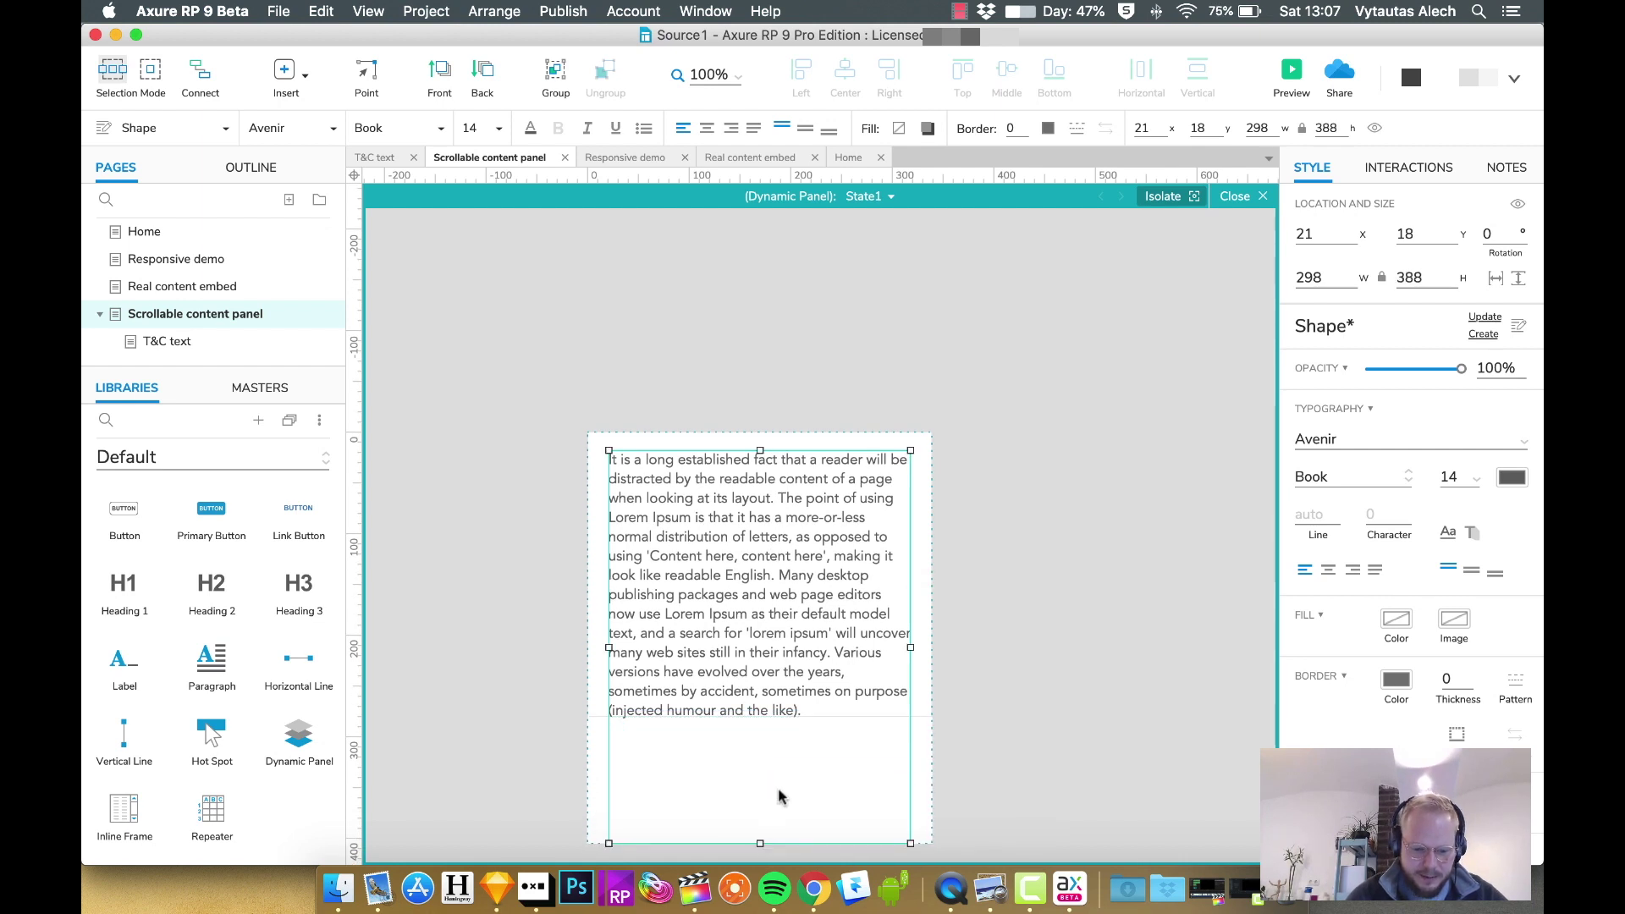
pyautogui.scroll(-3, 780, 796)
# Step: Break the Lorem Ipsum text into paragraphs and paste a second copy at the end
pyautogui.doubleClick(774, 404)
pyautogui.press('Return')
pyautogui.press('Return')
pyautogui.click(836, 500)
pyautogui.press('Return')
pyautogui.press('Return')
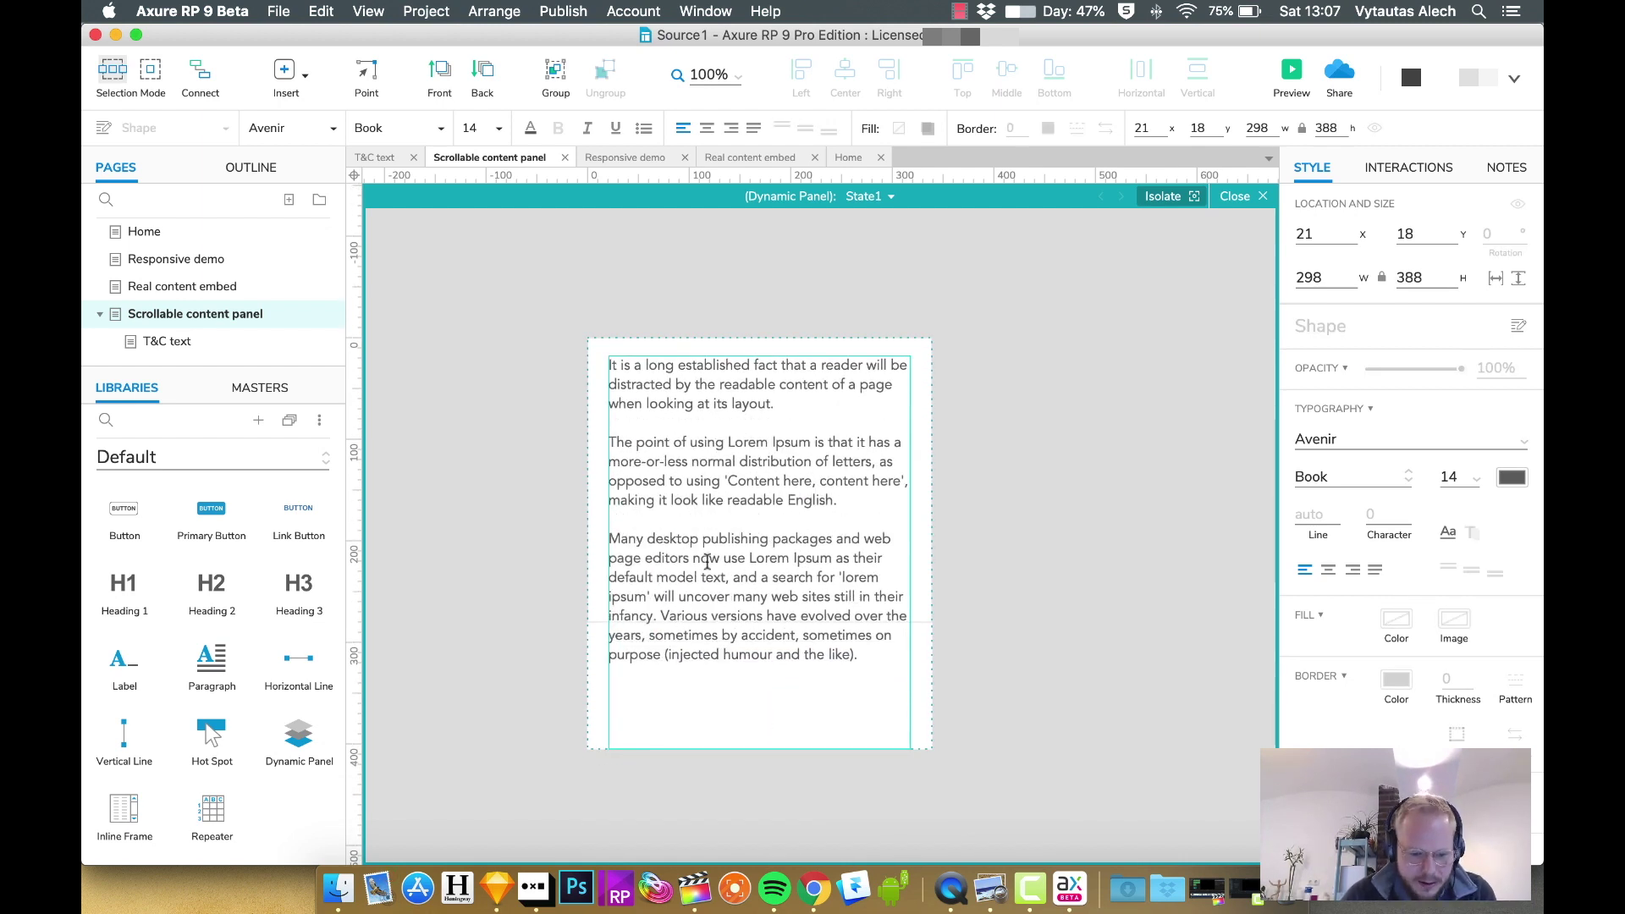
pyautogui.click(657, 615)
pyautogui.press('Return')
pyautogui.press('Return')
pyautogui.click(833, 740)
pyautogui.press('Return')
pyautogui.press('Return')
pyautogui.hotkey('ctrl', 'v')
pyautogui.press('Escape')
# Step: Close the state editor and select the dynamic panel, now 340 × 721, on the page
pyautogui.scroll(-5, 762, 508)
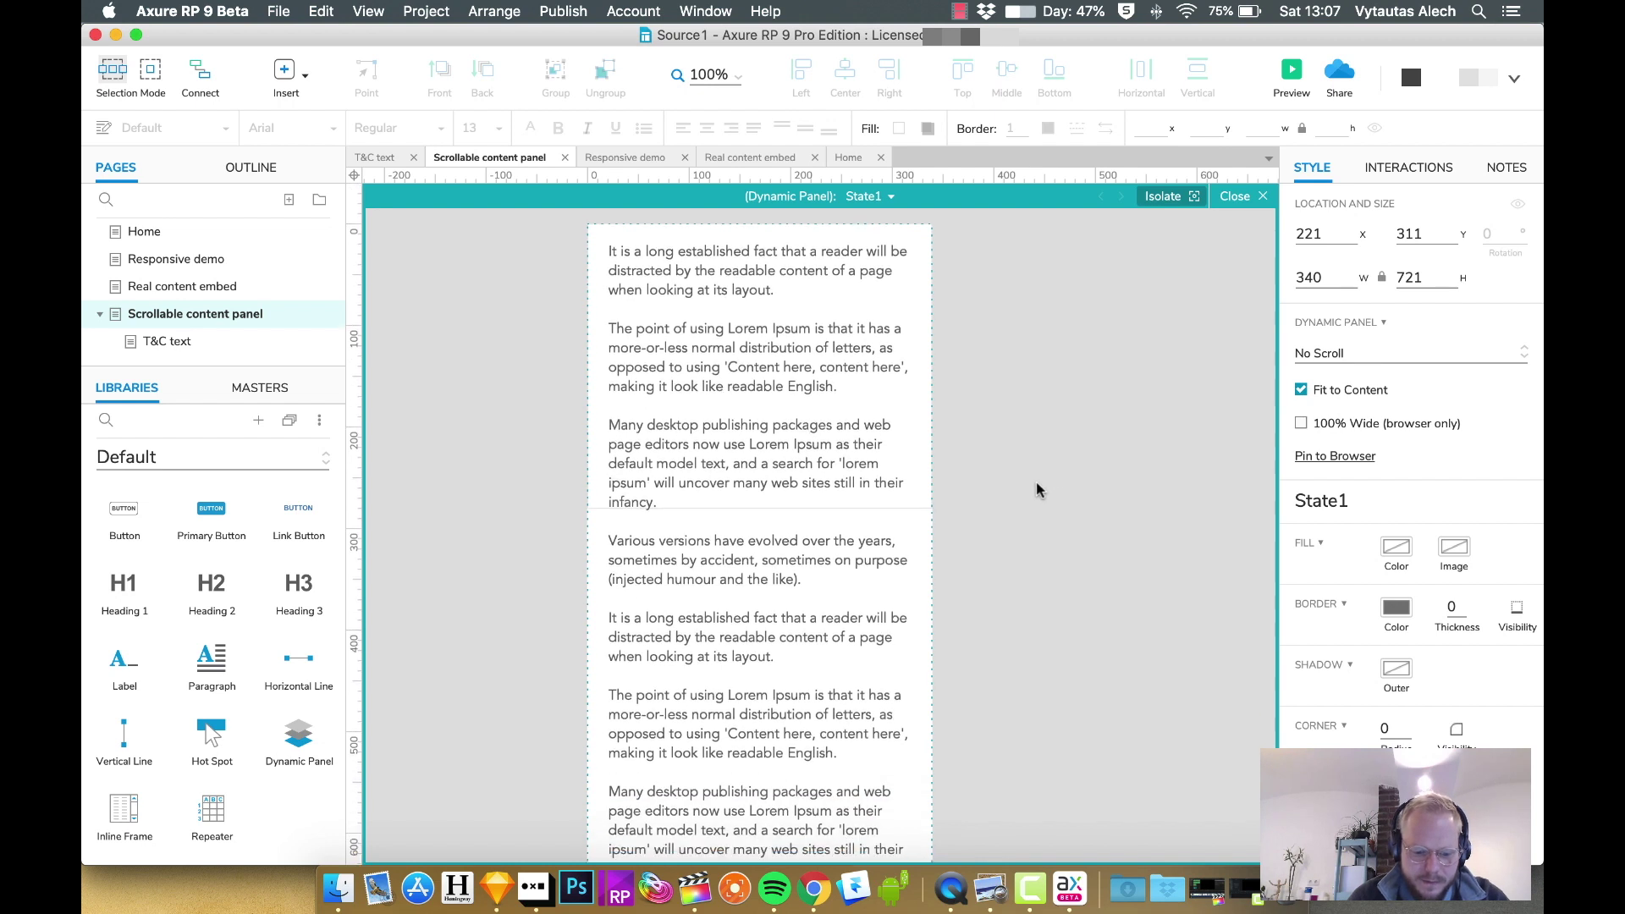
pyautogui.click(1238, 197)
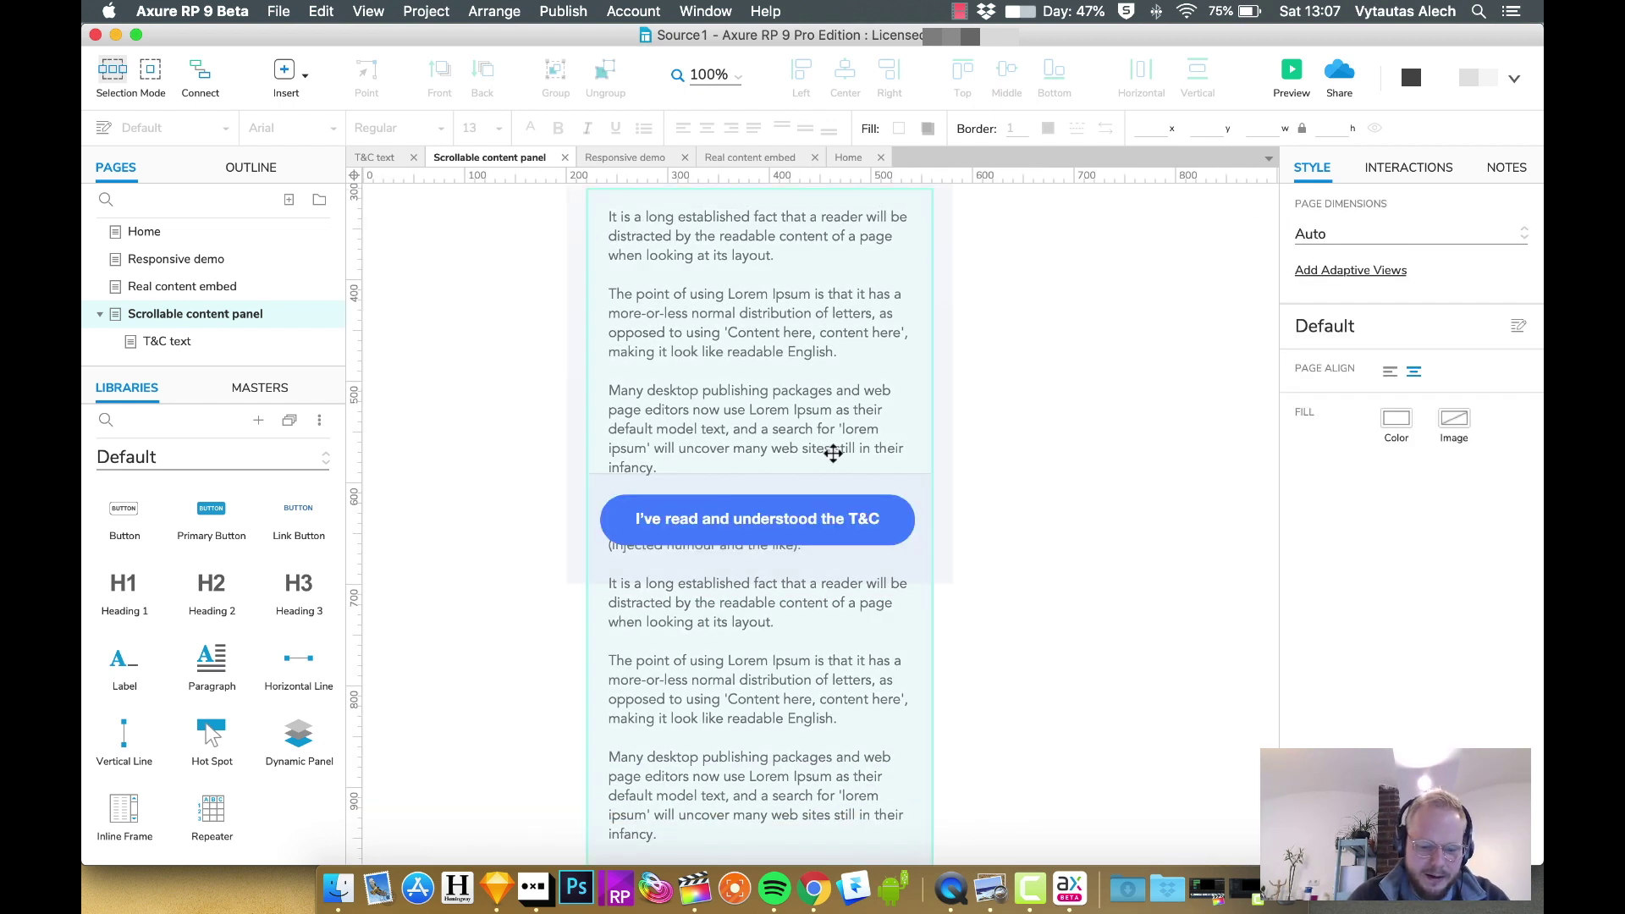
pyautogui.scroll(-1, 813, 724)
pyautogui.scroll(-1, 828, 607)
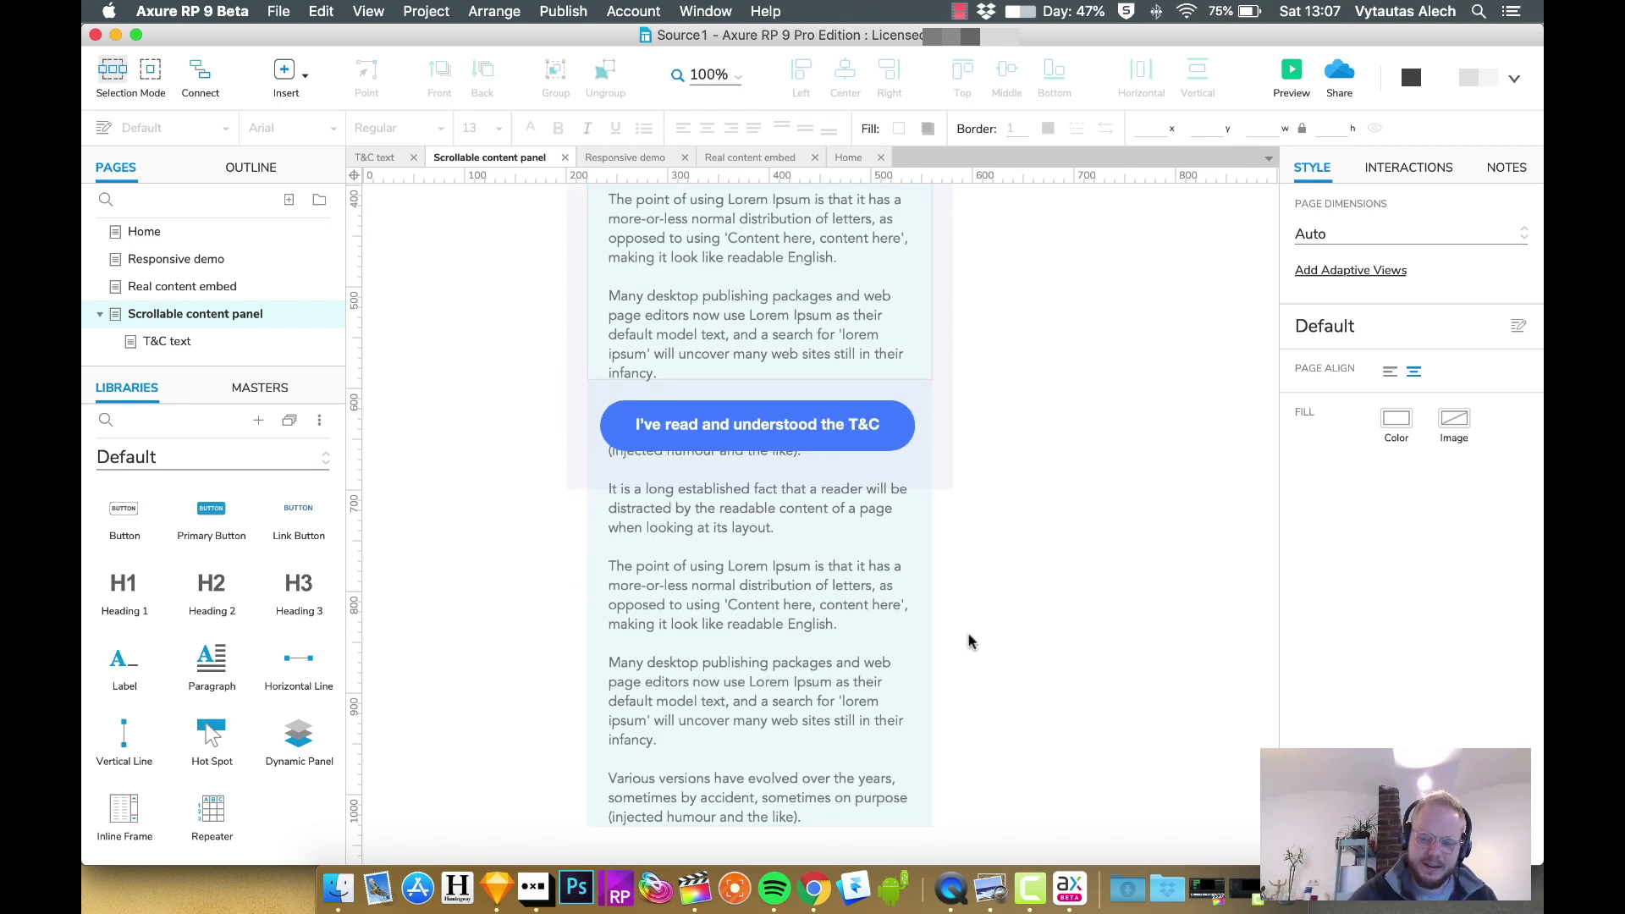
pyautogui.click(814, 634)
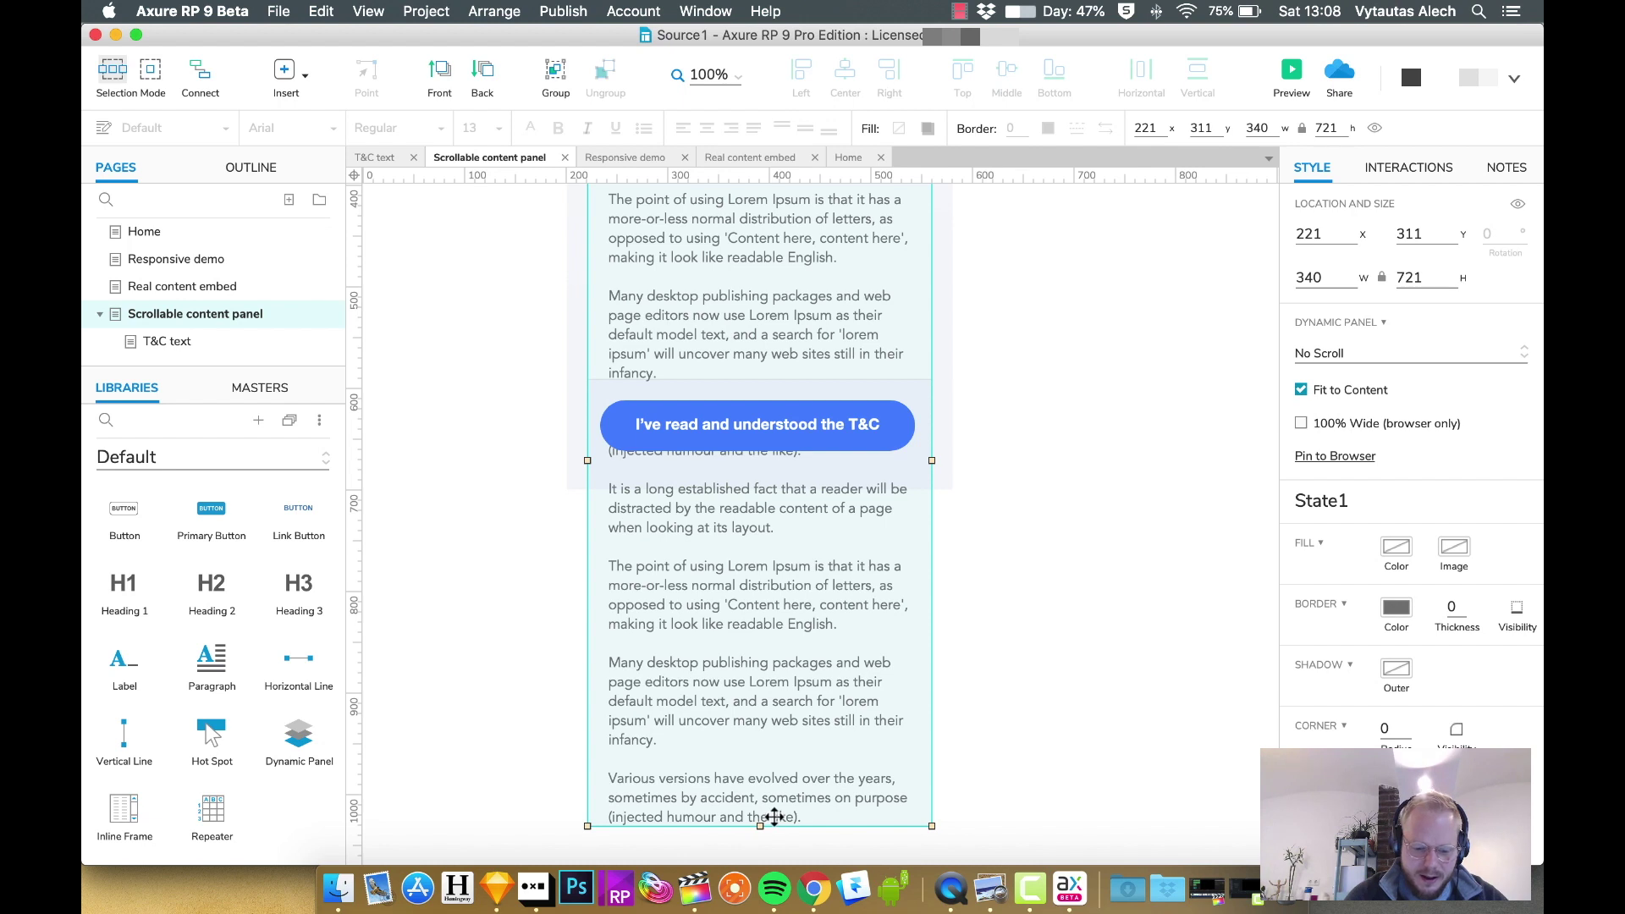
# Step: Shrink the terms panel to 340 × 290 to clip the text, then preview the page
pyautogui.moveTo(760, 825); pyautogui.dragTo(725, 377)
pyautogui.click(1067, 483)
pyautogui.scroll(3, 783, 497)
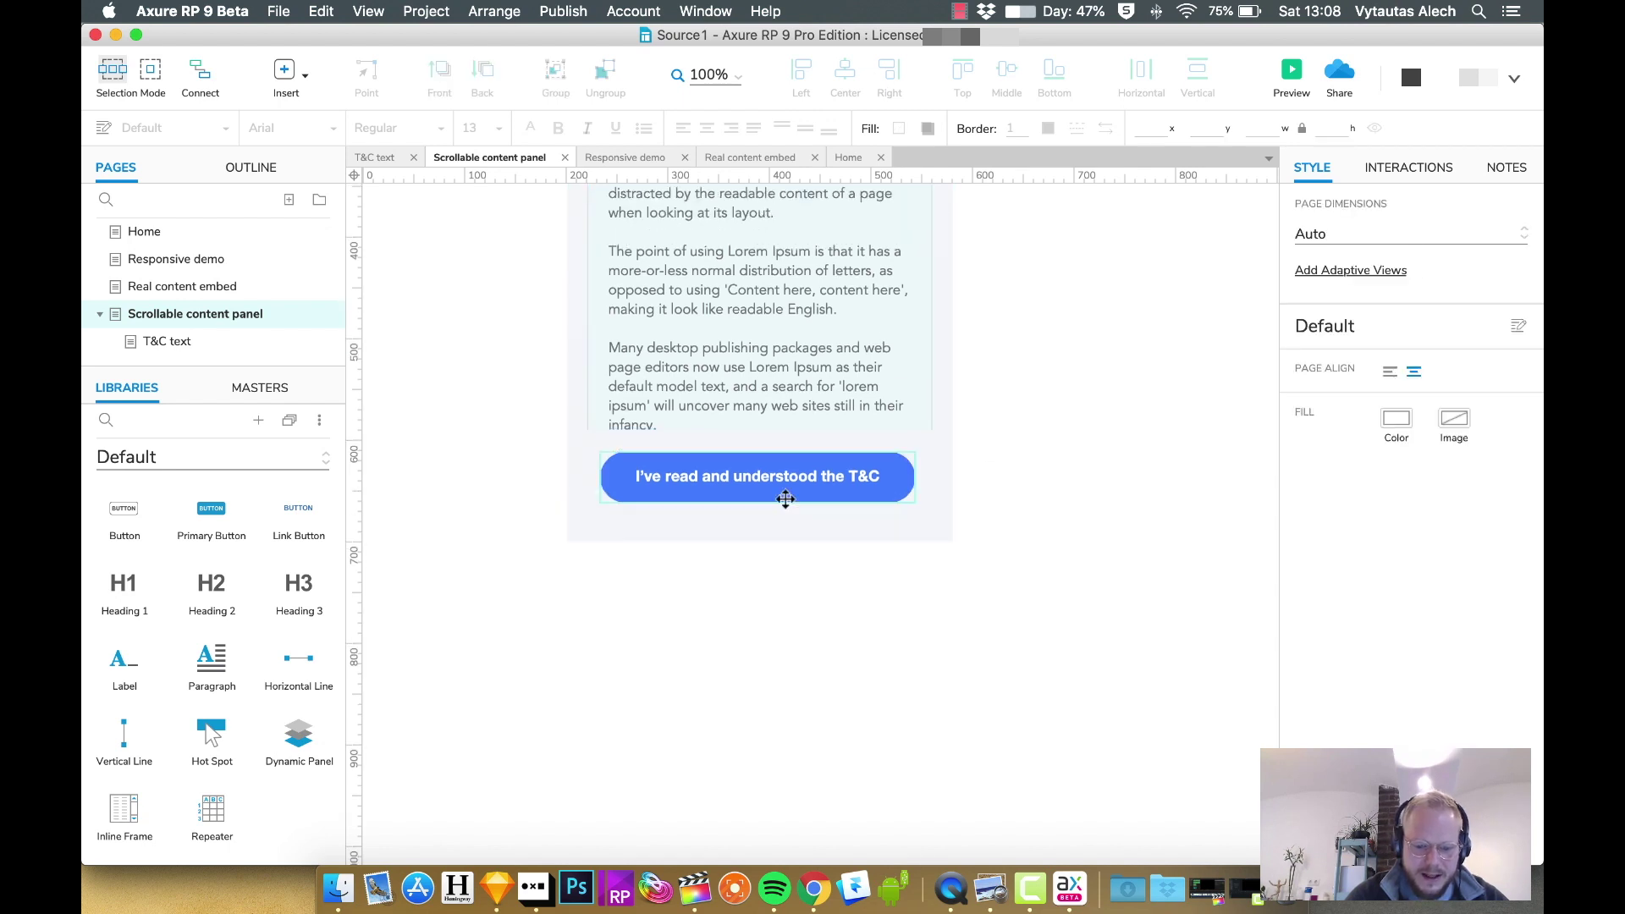
pyautogui.click(1290, 76)
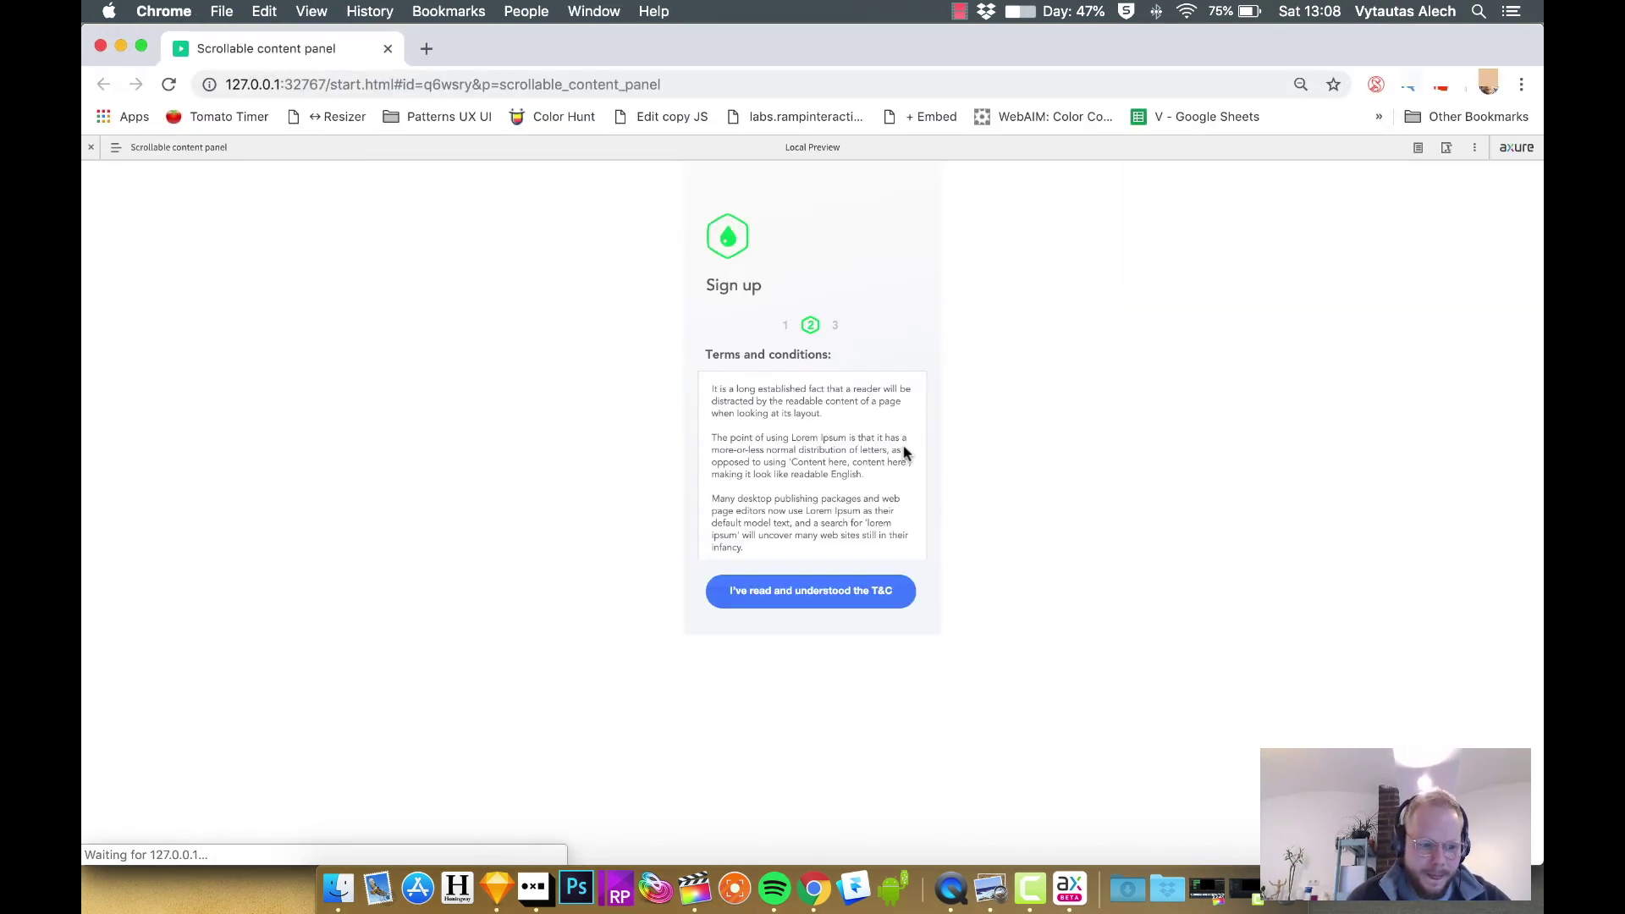
# Step: Select and deselect the clipped terms text in the Chrome preview, then switch back to Axure
pyautogui.moveTo(743, 549); pyautogui.dragTo(712, 390)
pyautogui.click(816, 511)
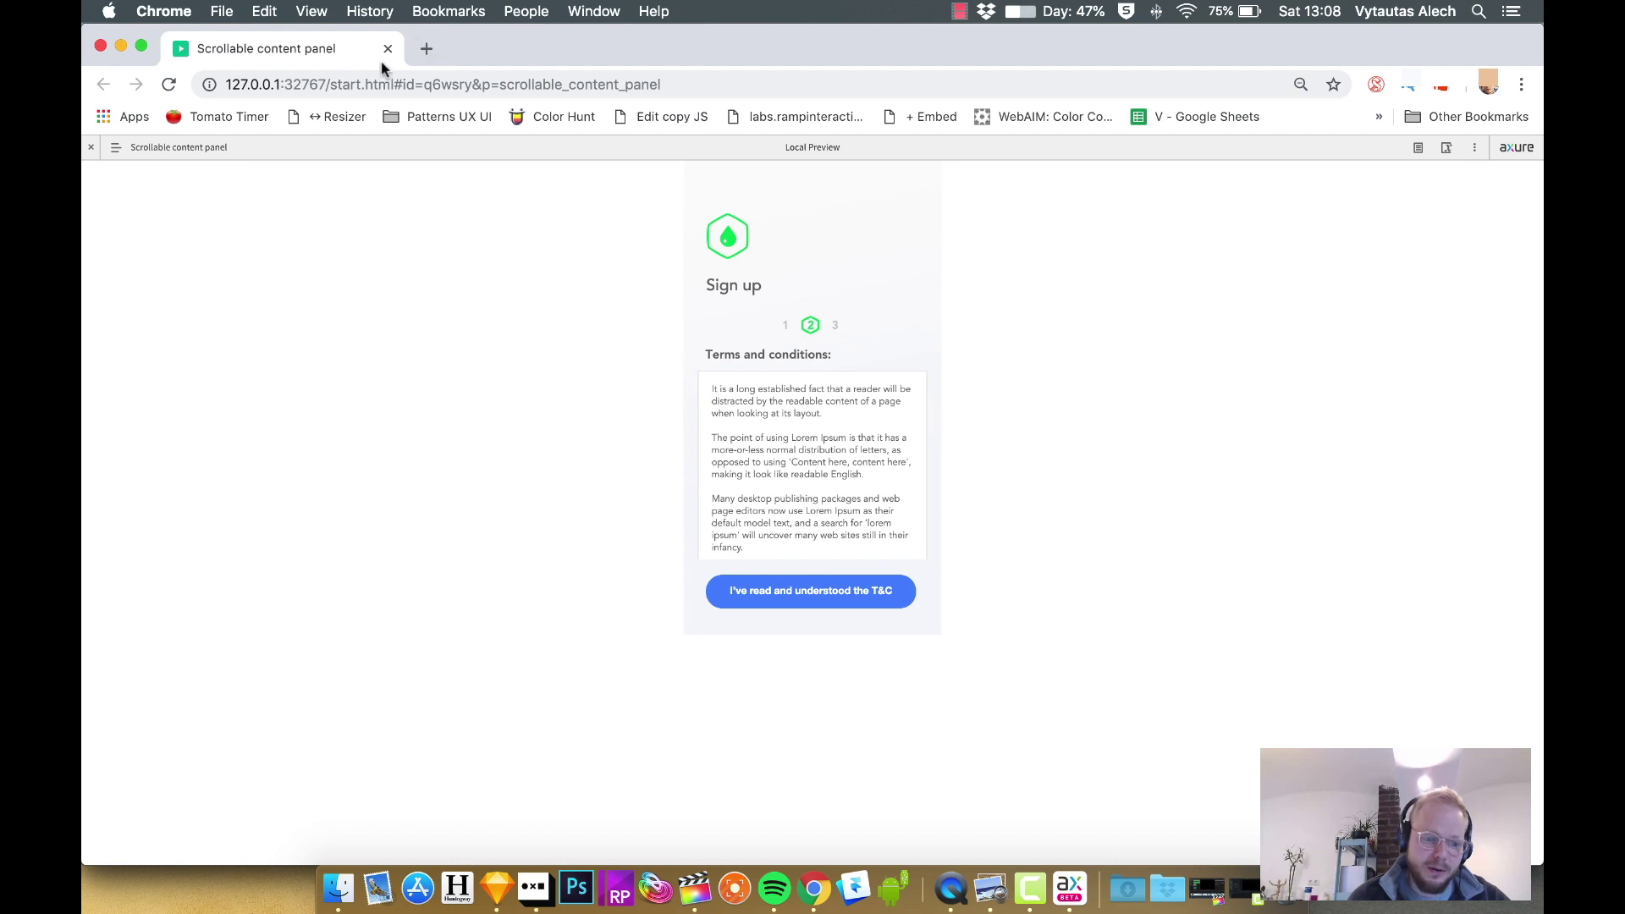
pyautogui.press('super+Tab')
pyautogui.scroll(2, 945, 422)
# Step: Inside the terms panel's State1, wrap the terms text in its own dynamic panel
pyautogui.scroll(1, 945, 423)
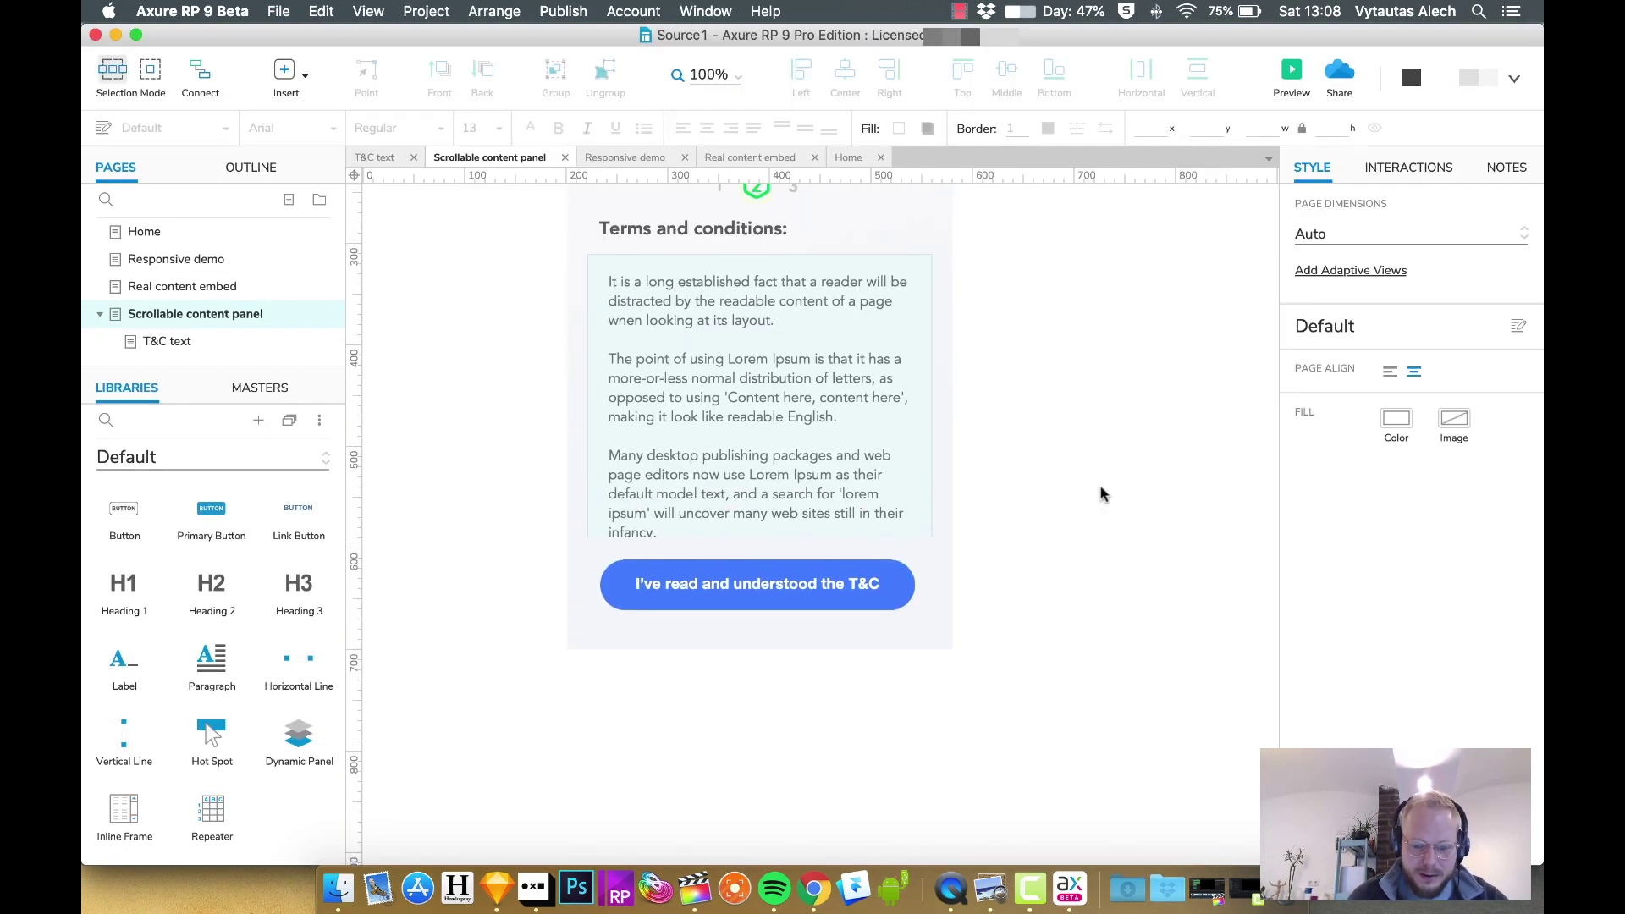
pyautogui.click(780, 406)
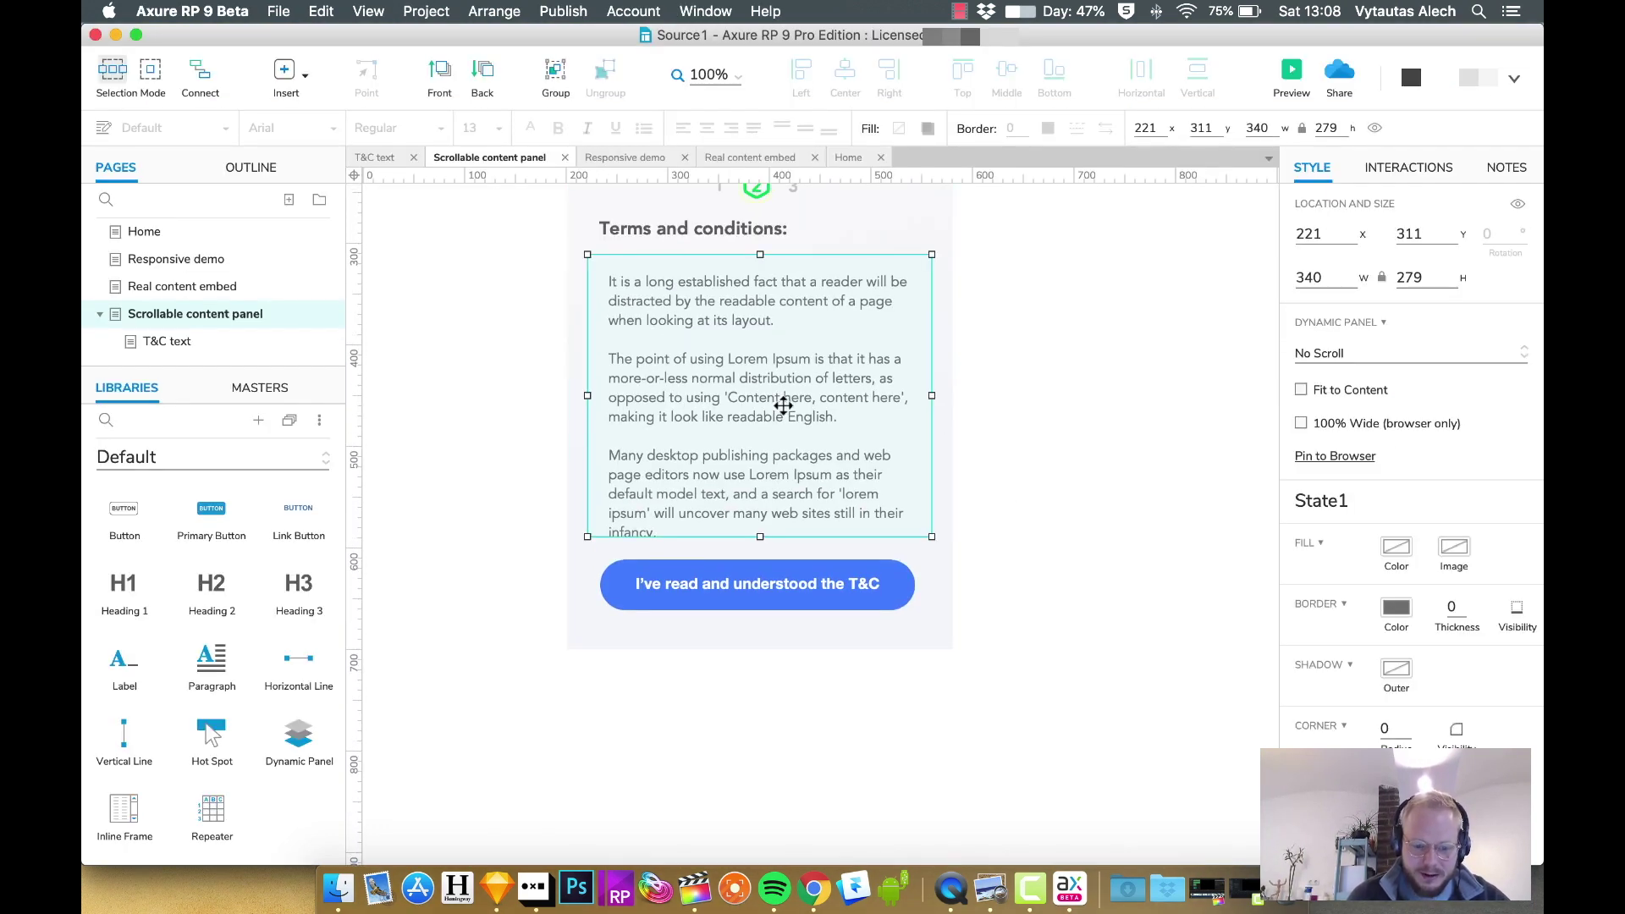
pyautogui.click(956, 412)
pyautogui.doubleClick(765, 381)
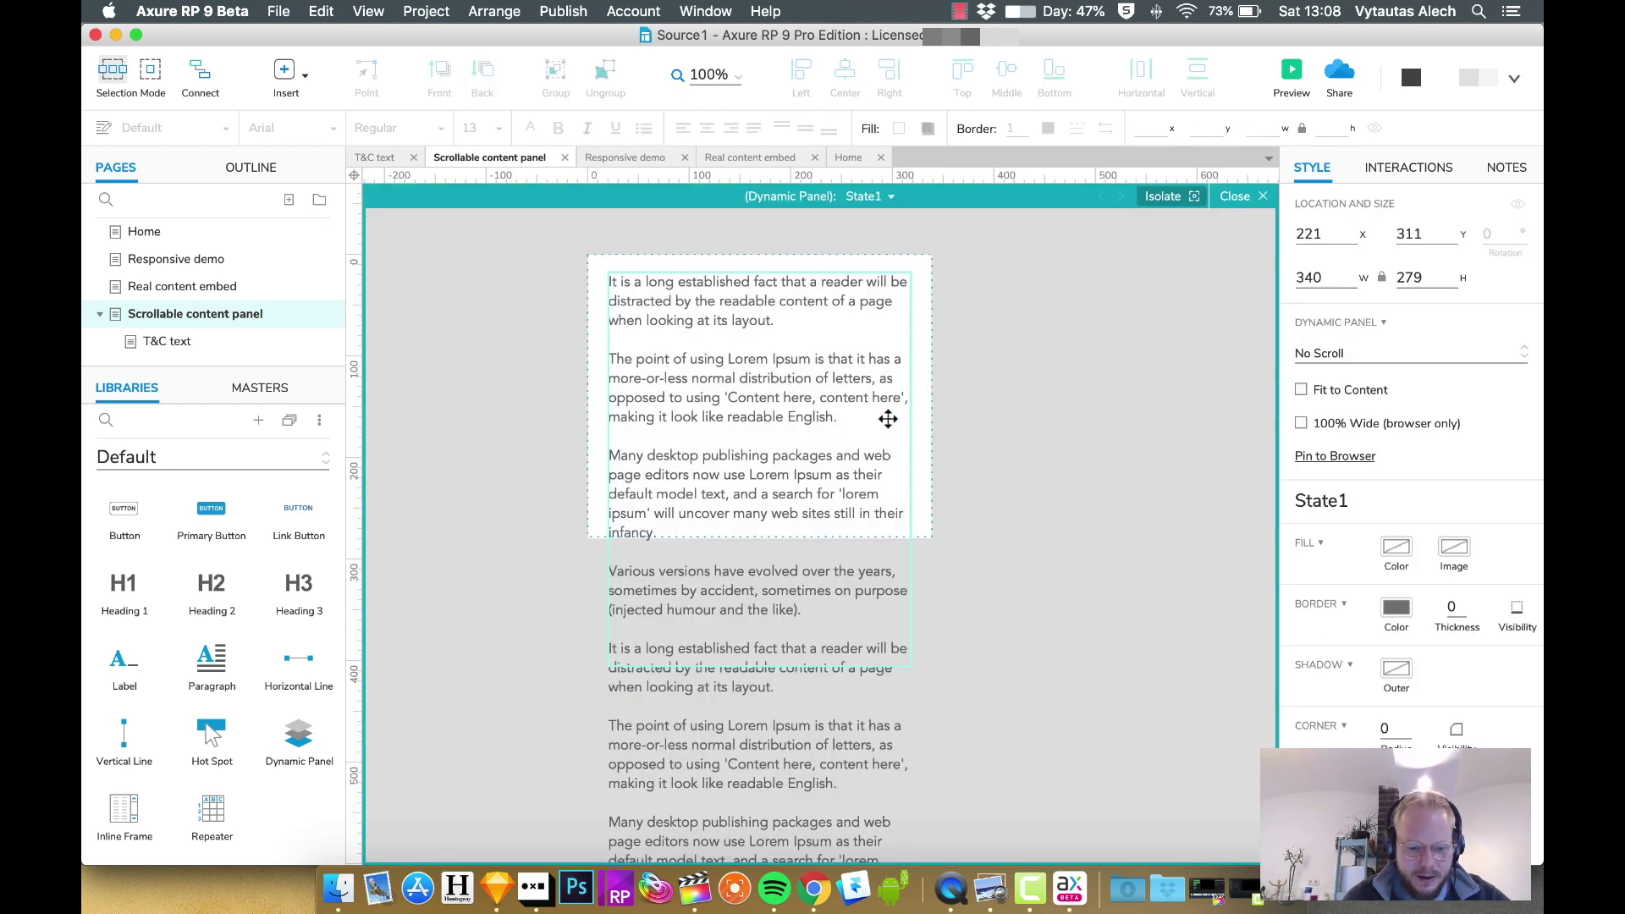
pyautogui.scroll(-5, 846, 423)
pyautogui.click(825, 430)
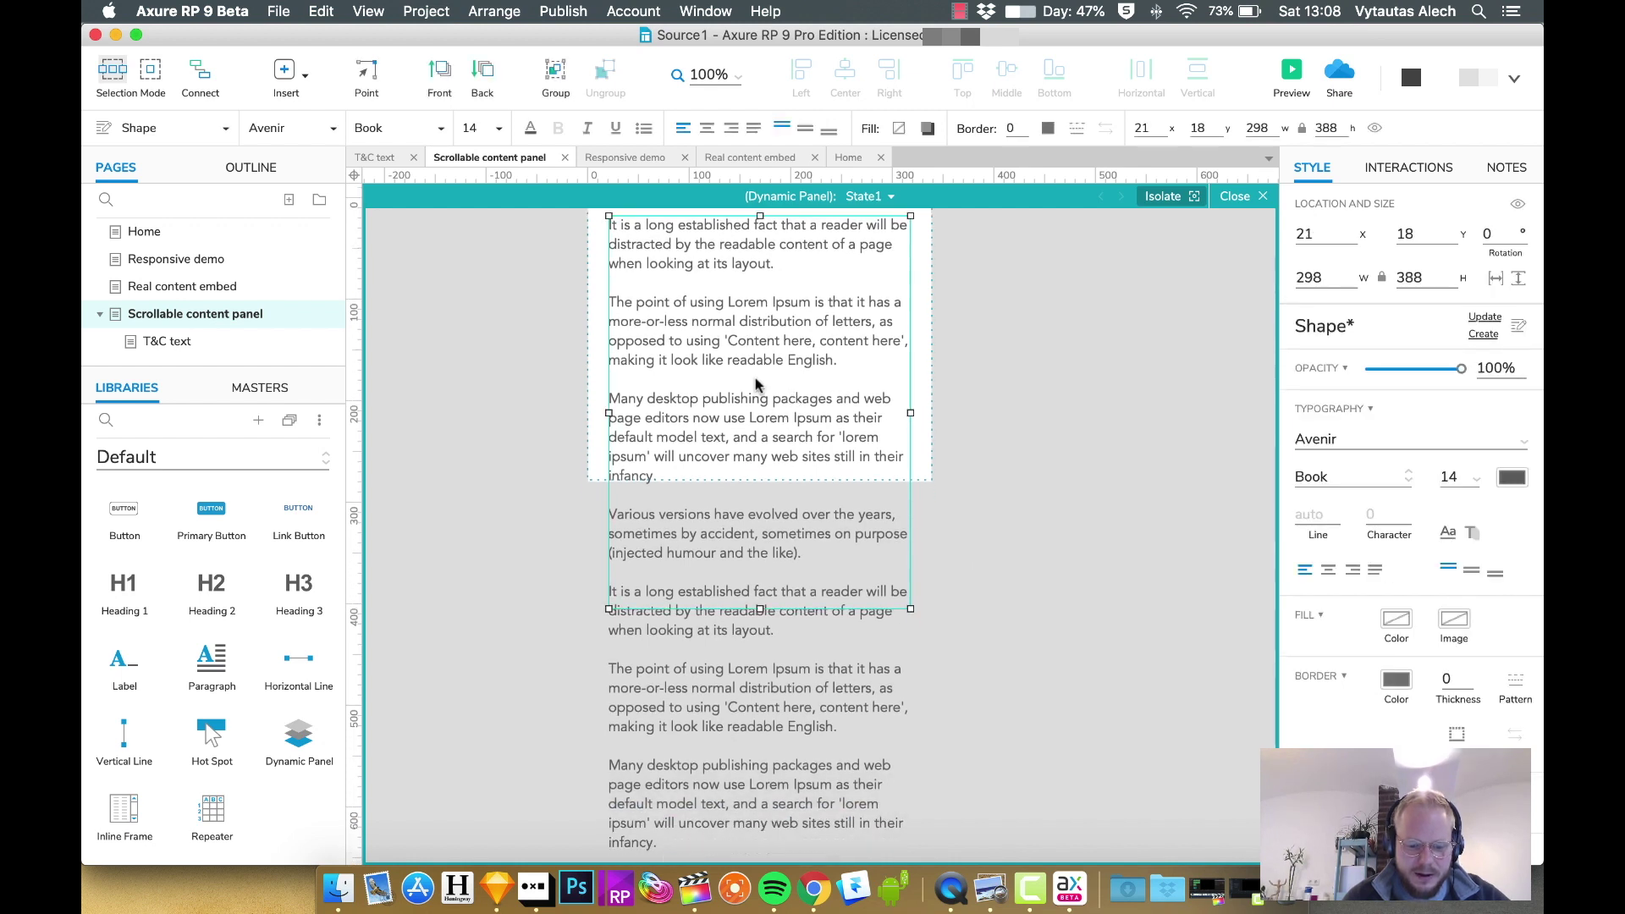
pyautogui.rightClick(755, 383)
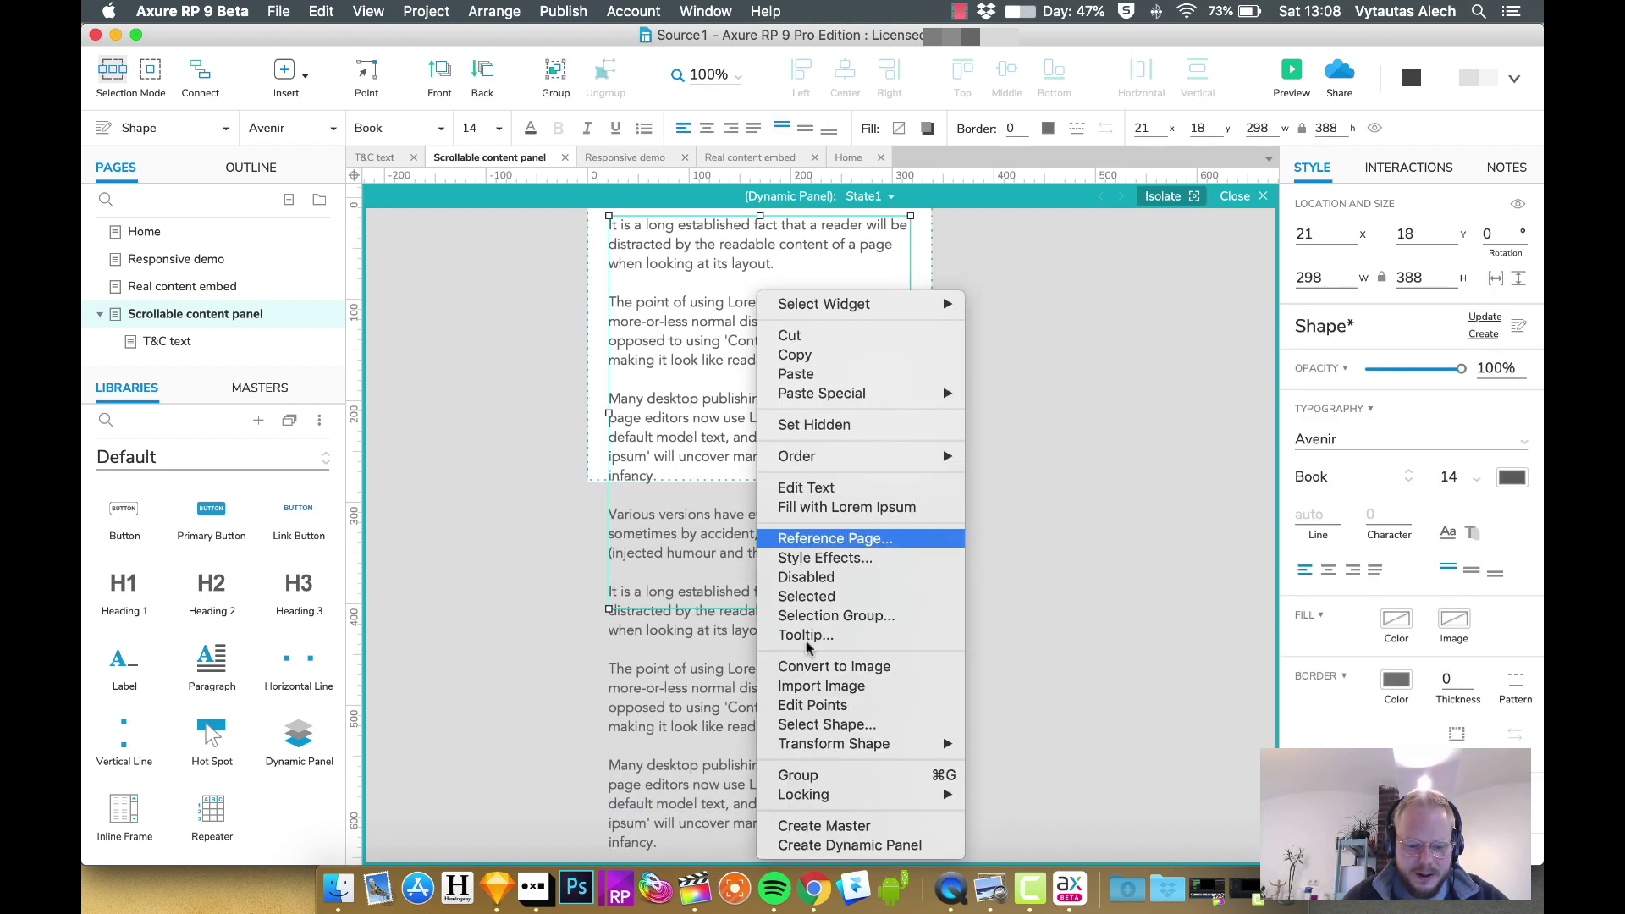
pyautogui.click(847, 845)
# Step: Name the terms text ++Content and return to the page view
pyautogui.scroll(-4, 775, 546)
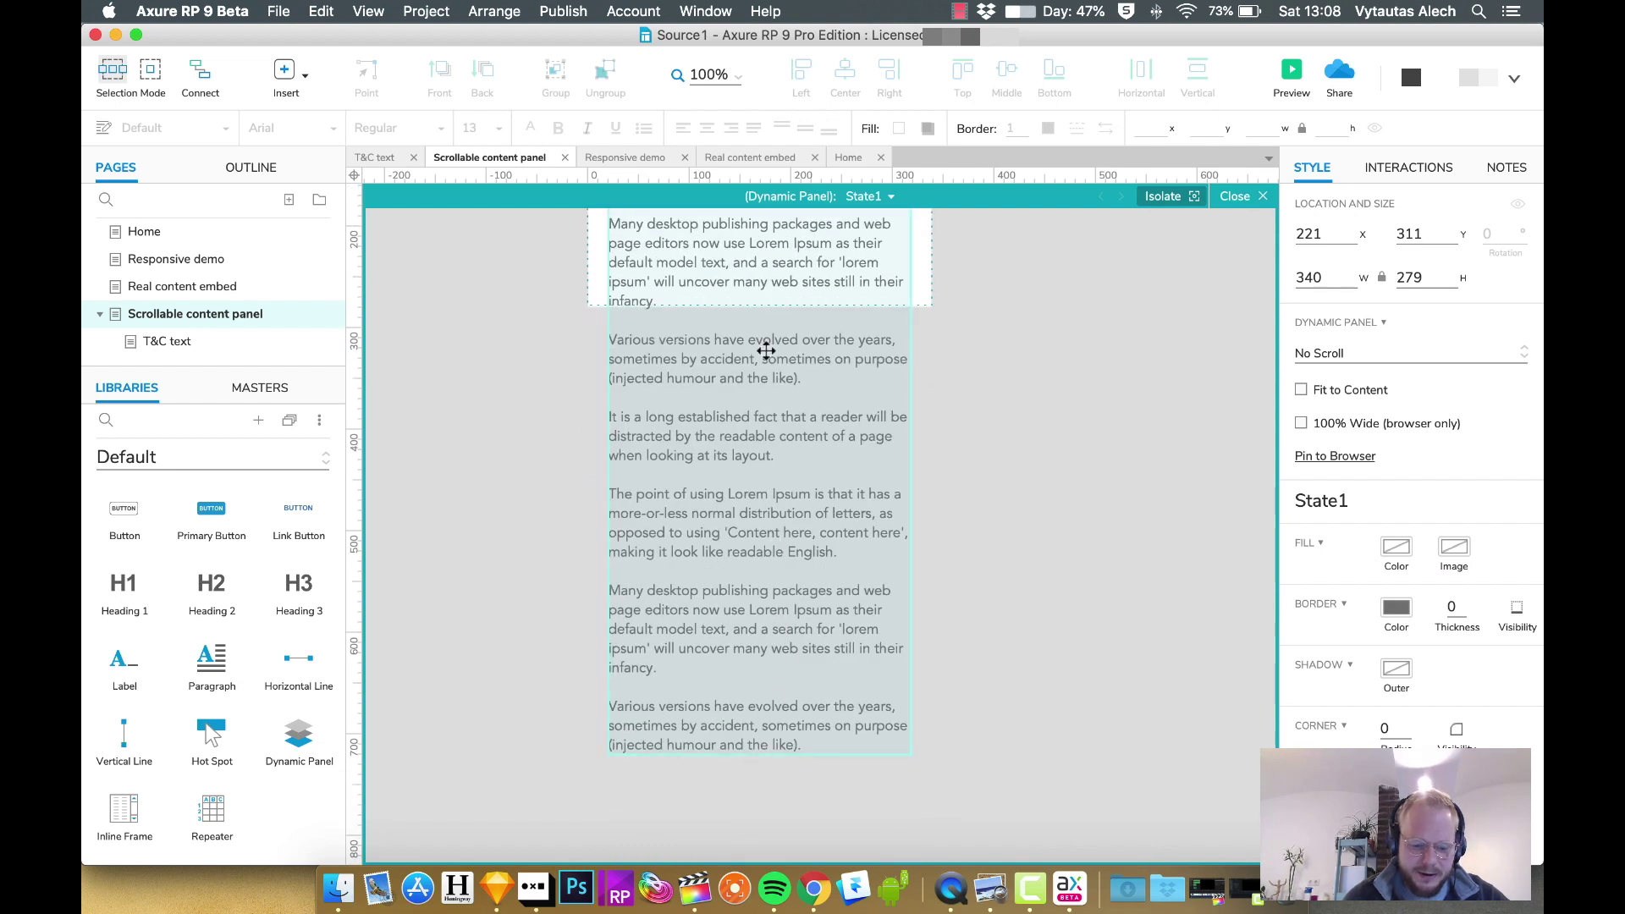
pyautogui.scroll(2, 877, 406)
pyautogui.scroll(5, 877, 406)
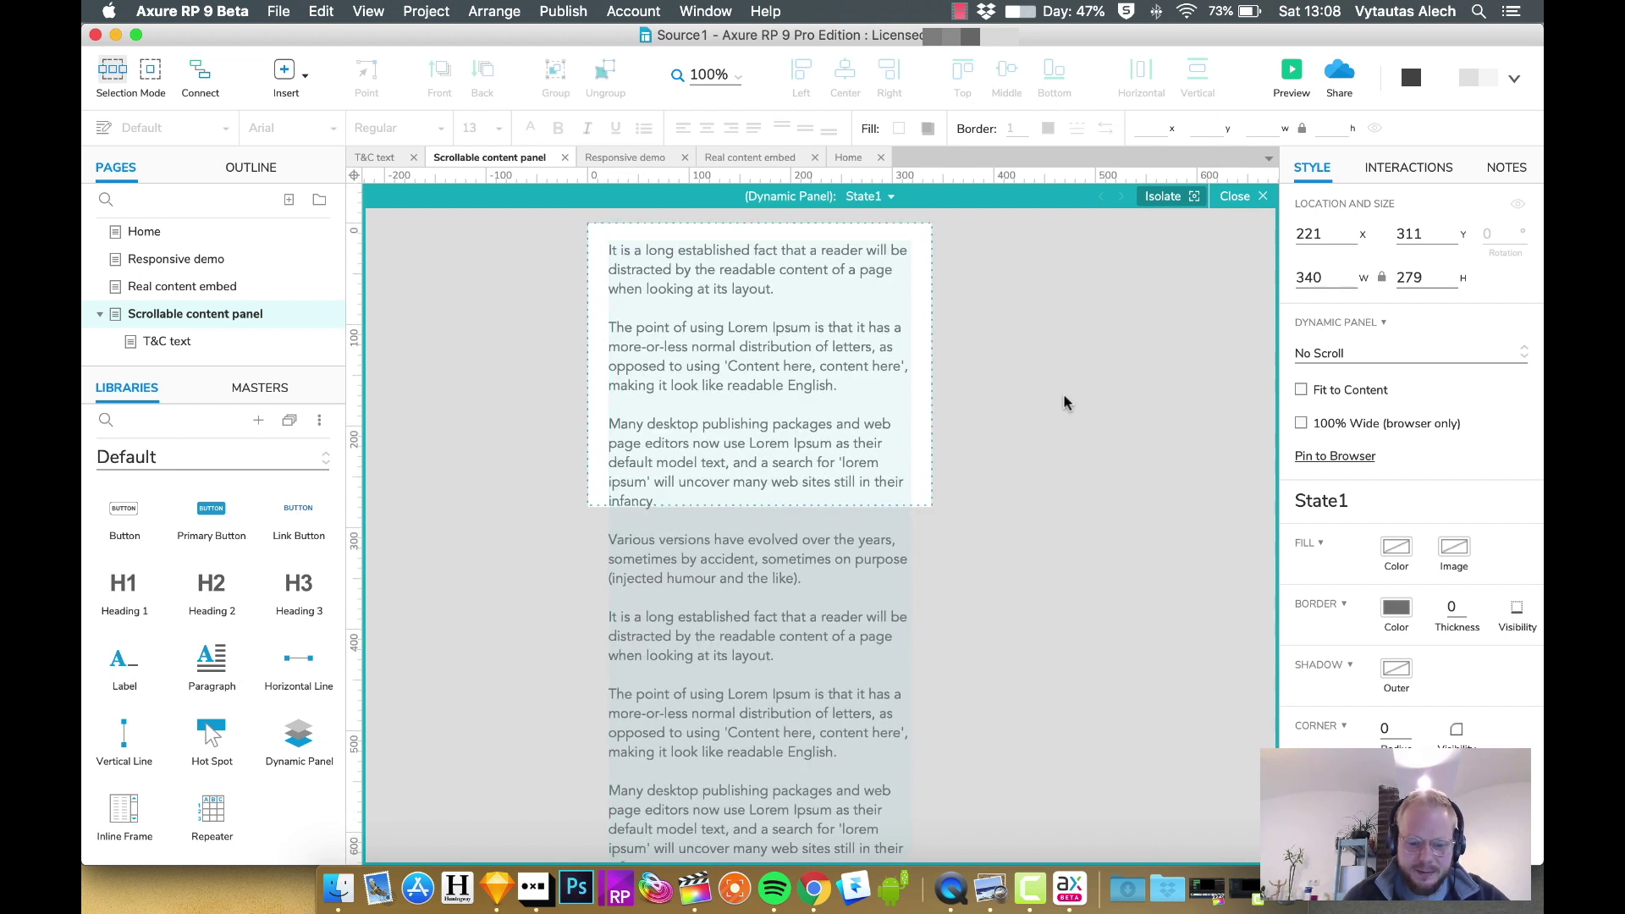
pyautogui.click(787, 373)
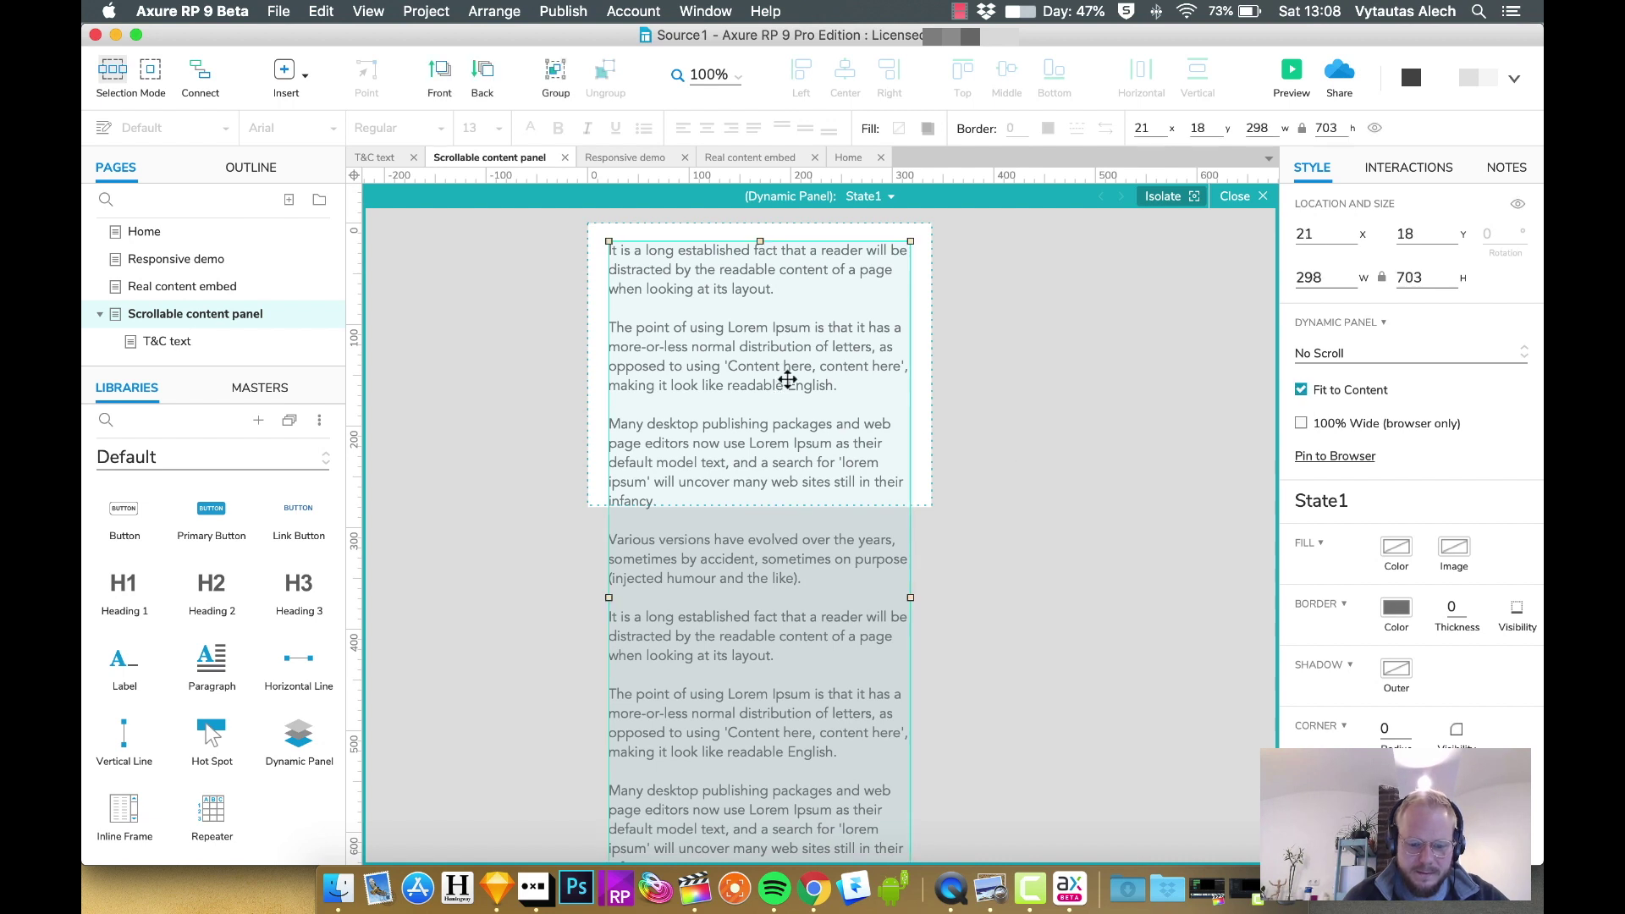
pyautogui.click(1434, 168)
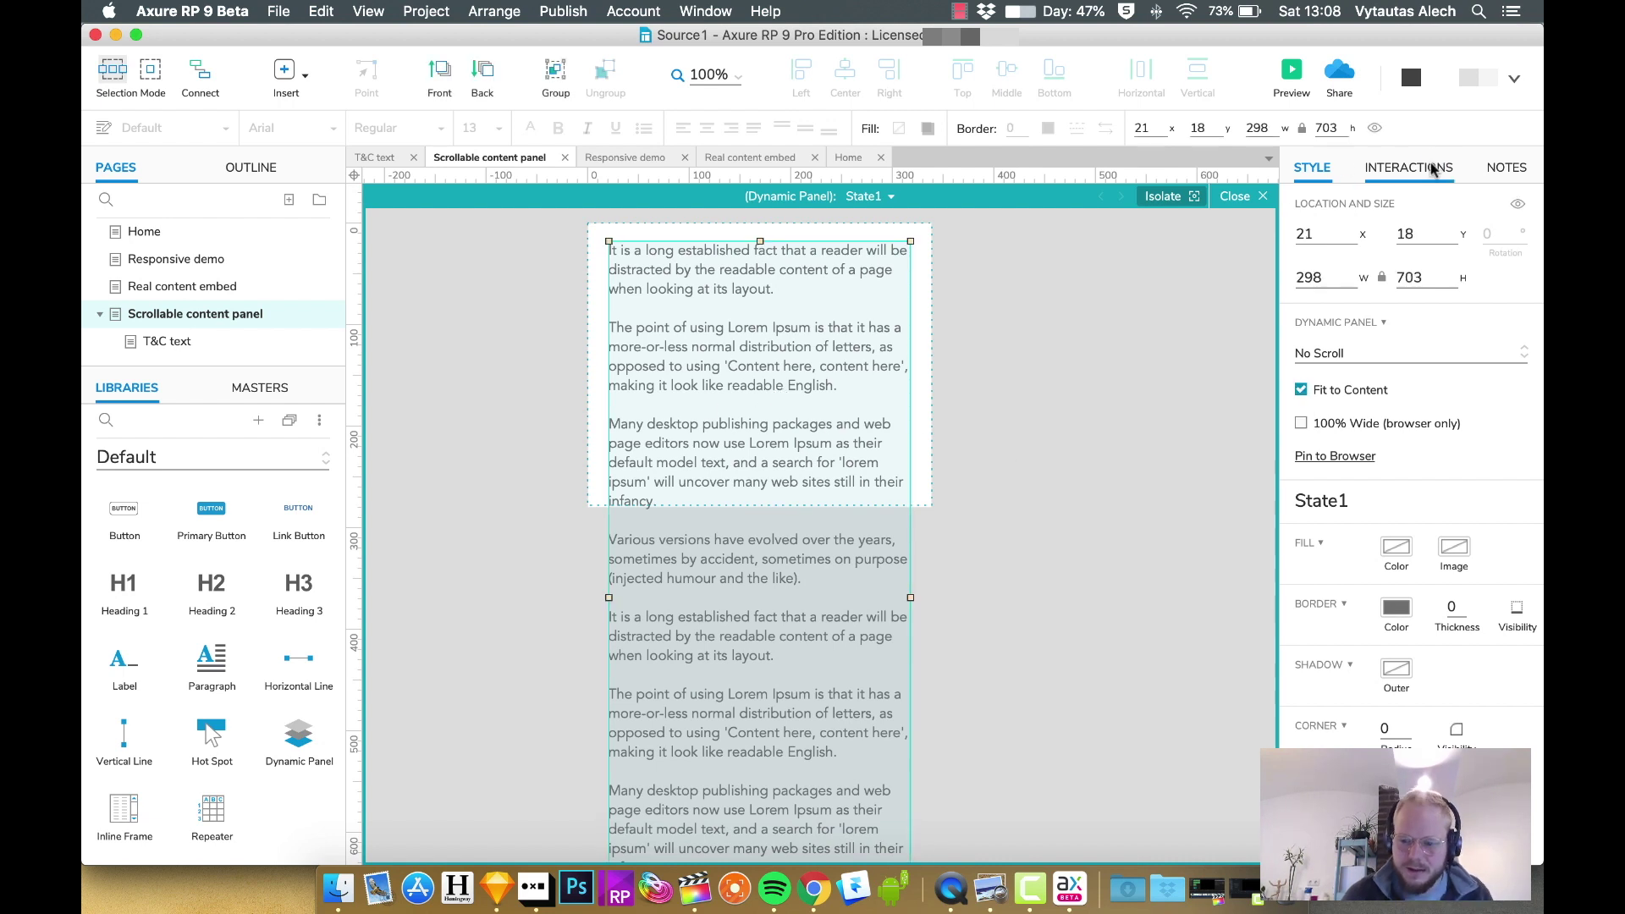
pyautogui.write('++')
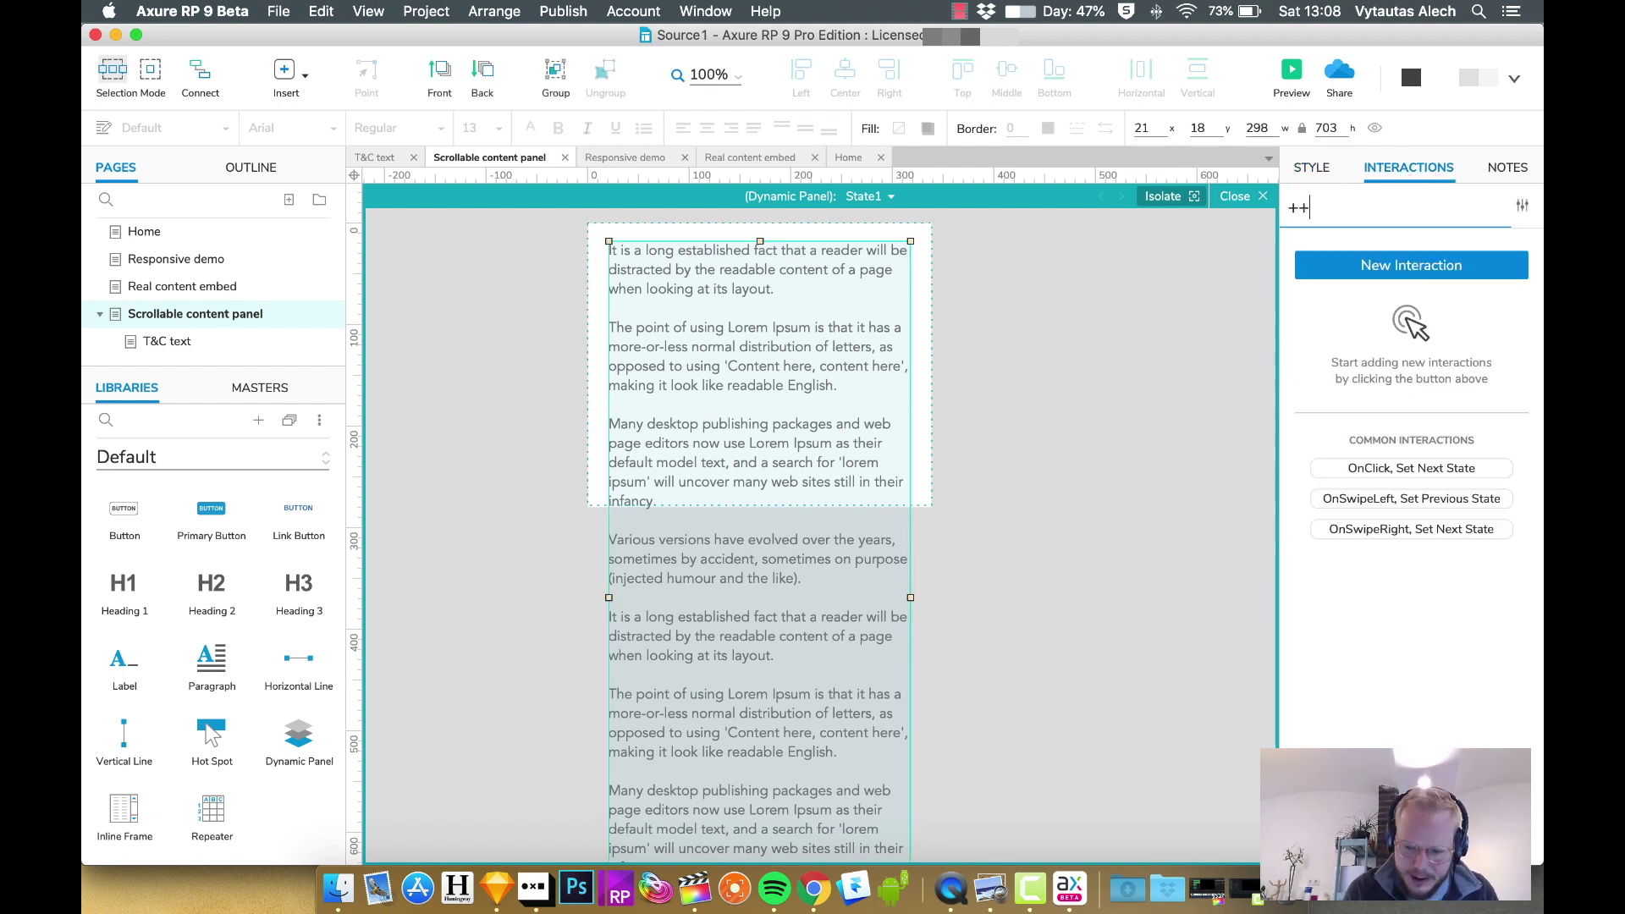
pyautogui.write('Content')
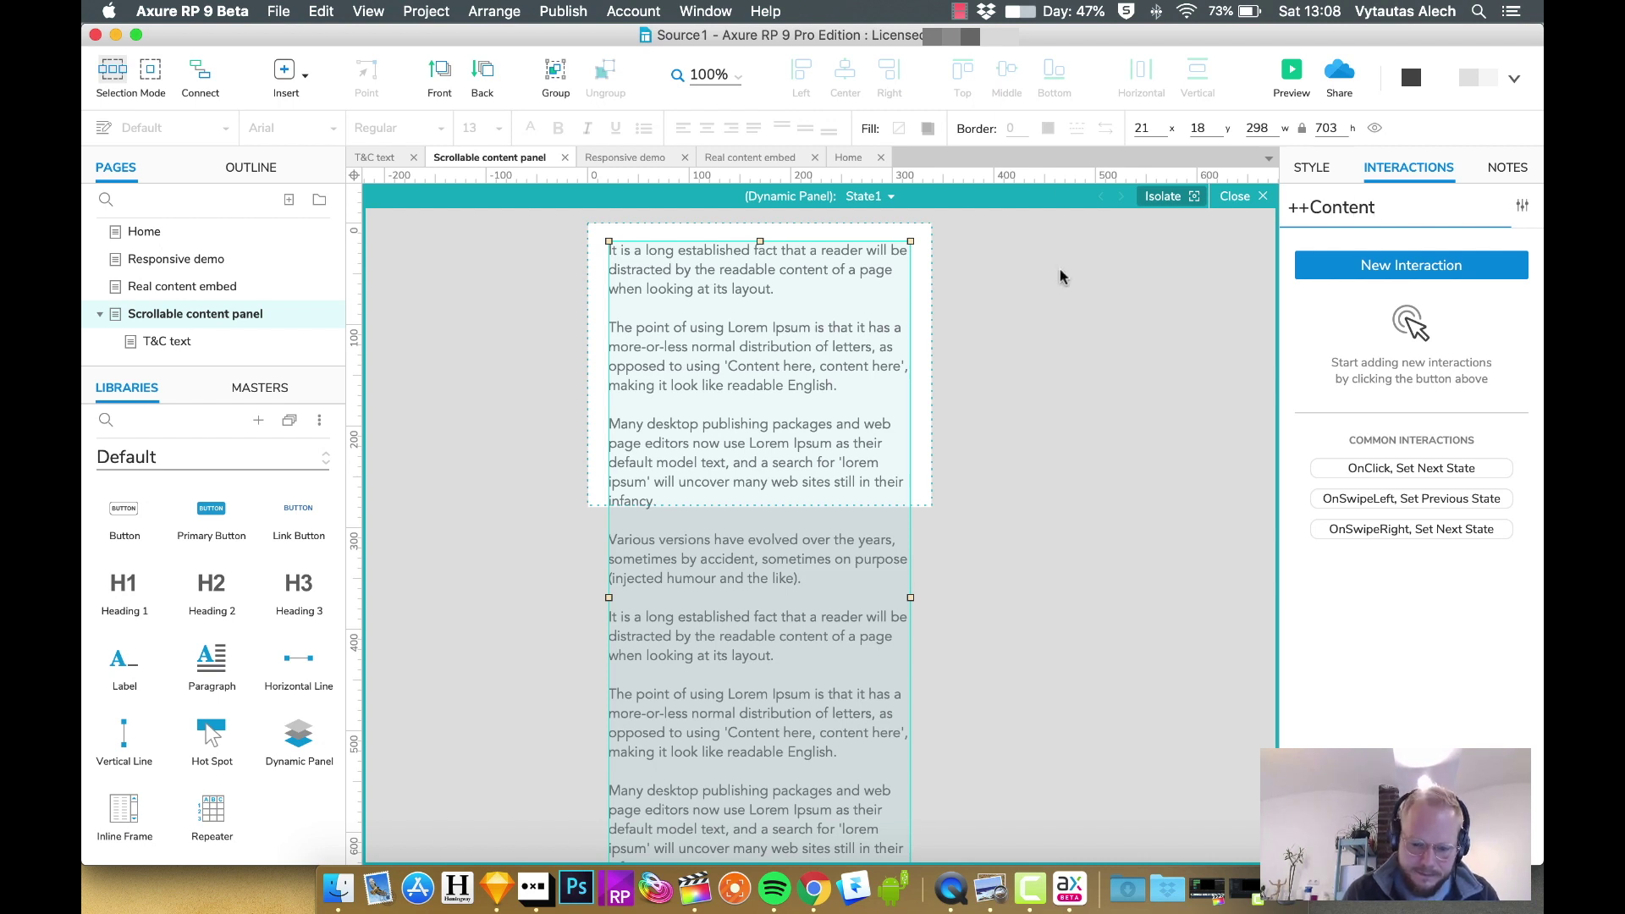
pyautogui.click(1049, 278)
pyautogui.click(791, 316)
pyautogui.click(1235, 196)
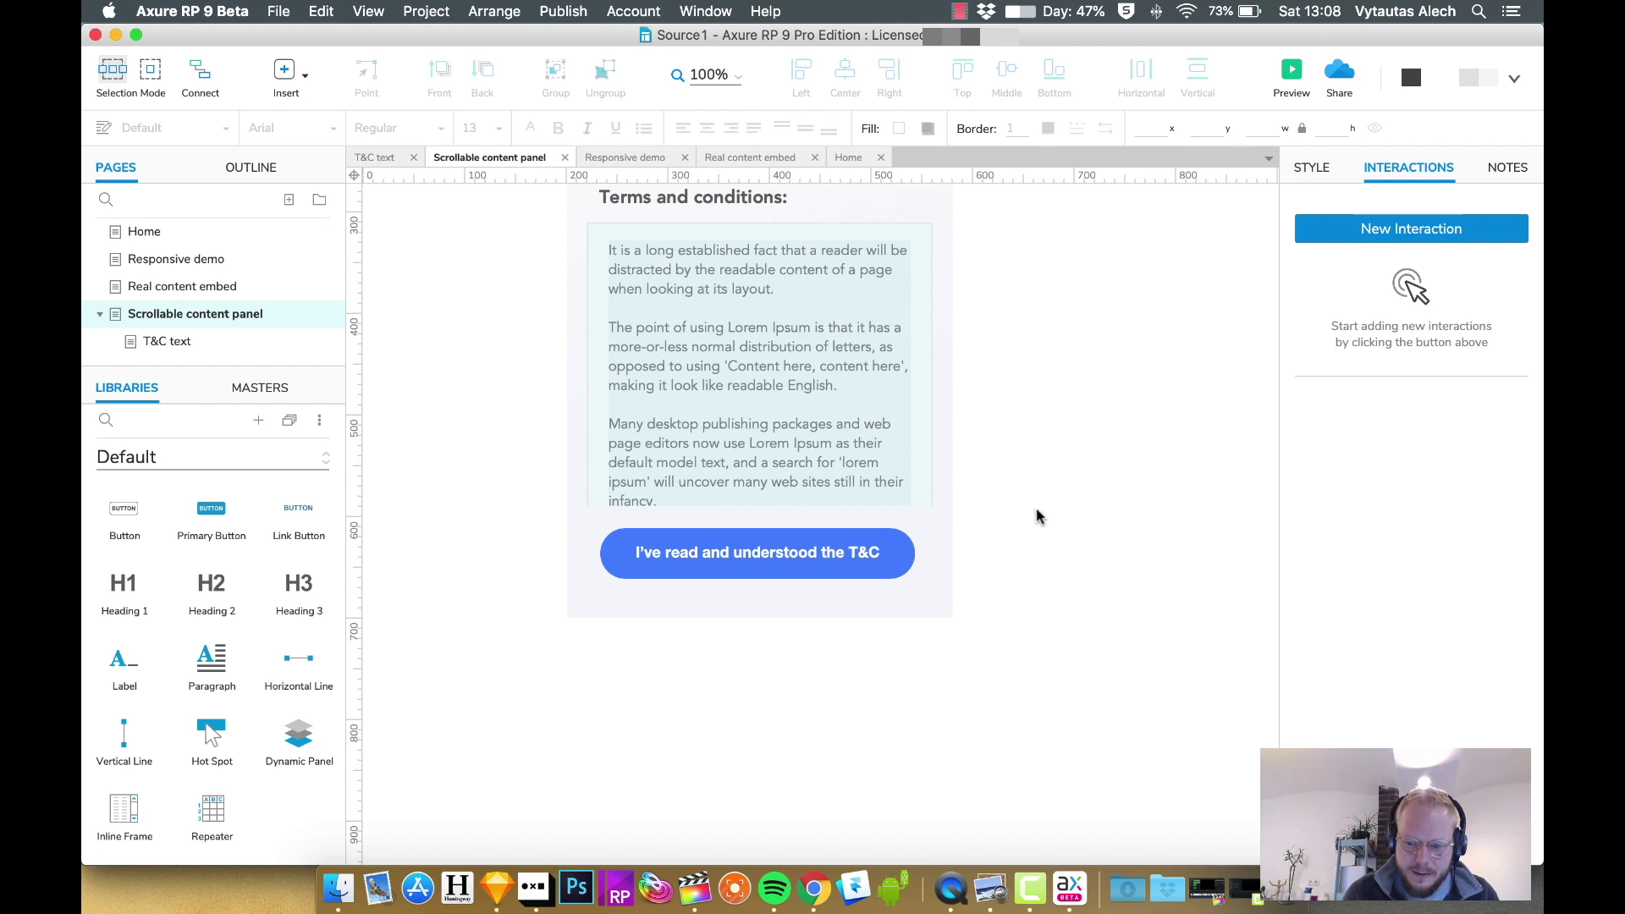
pyautogui.scroll(2, 1009, 493)
# Step: Select the Terms and conditions dynamic panel to show its interactions
pyautogui.click(789, 414)
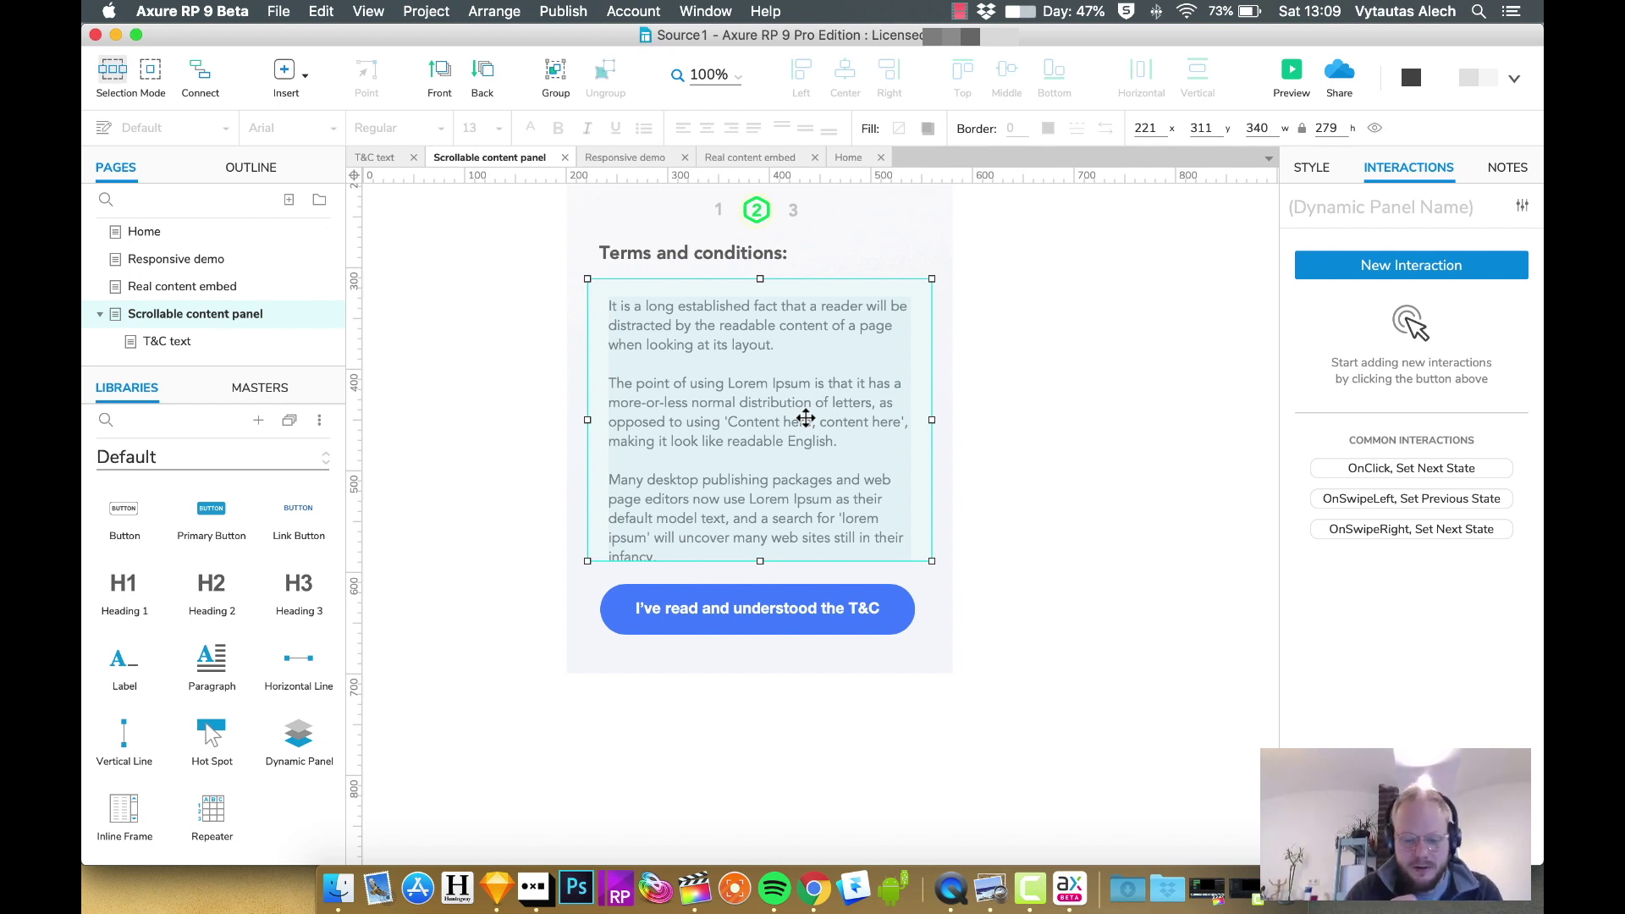
# Step: Add an OnDrag interaction that moves ++Content with drag y
pyautogui.click(1394, 269)
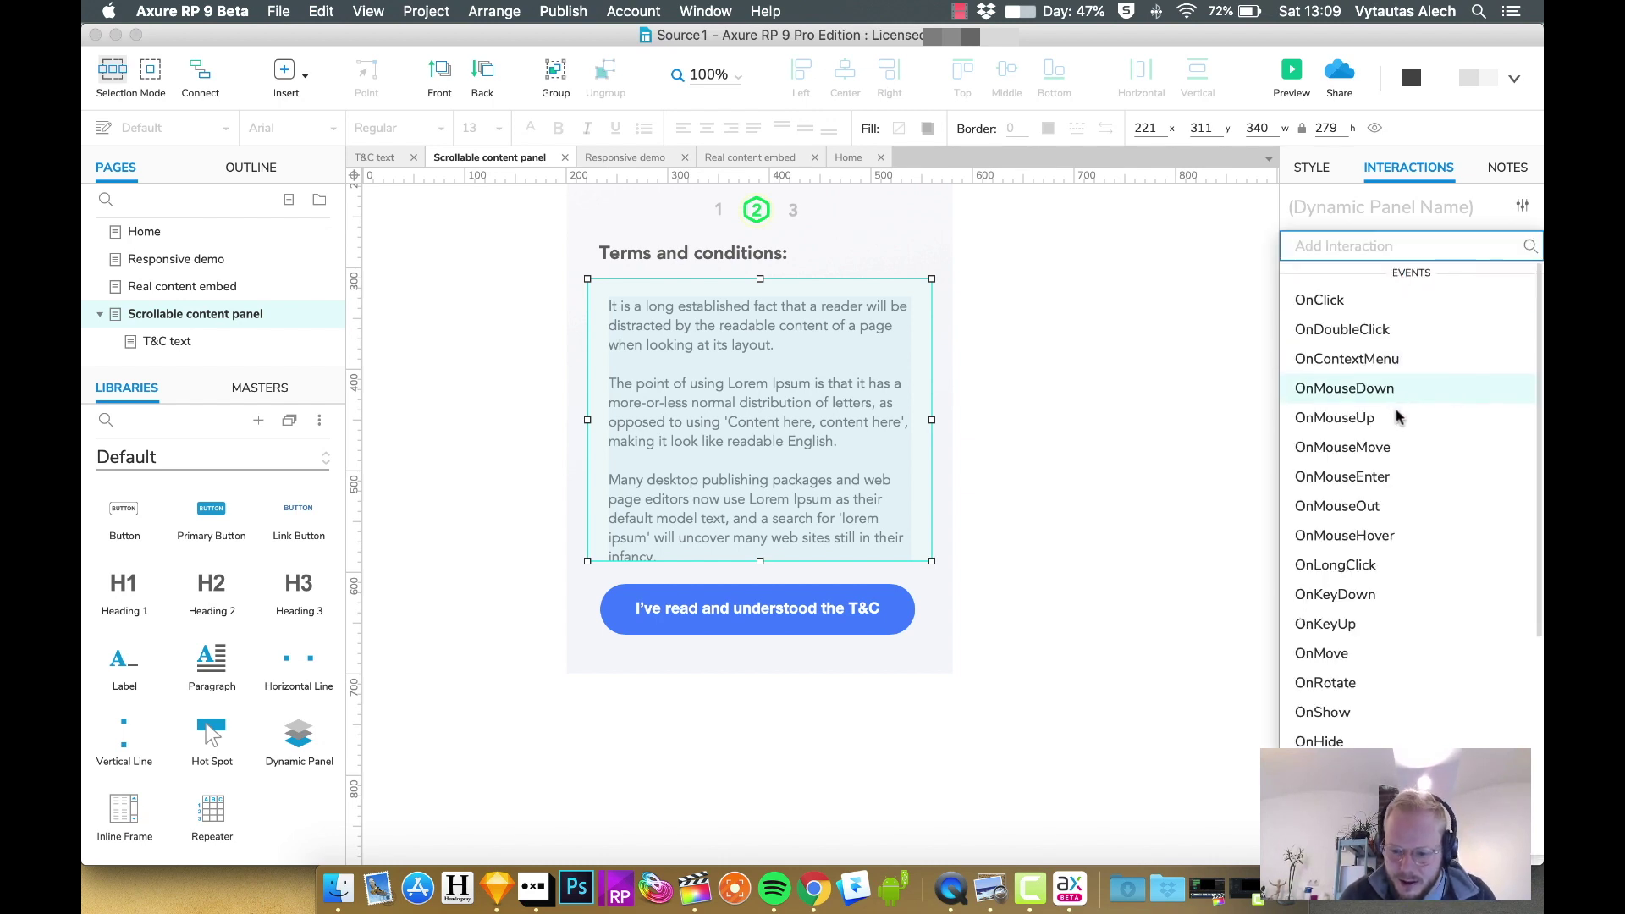
pyautogui.scroll(-3, 1378, 581)
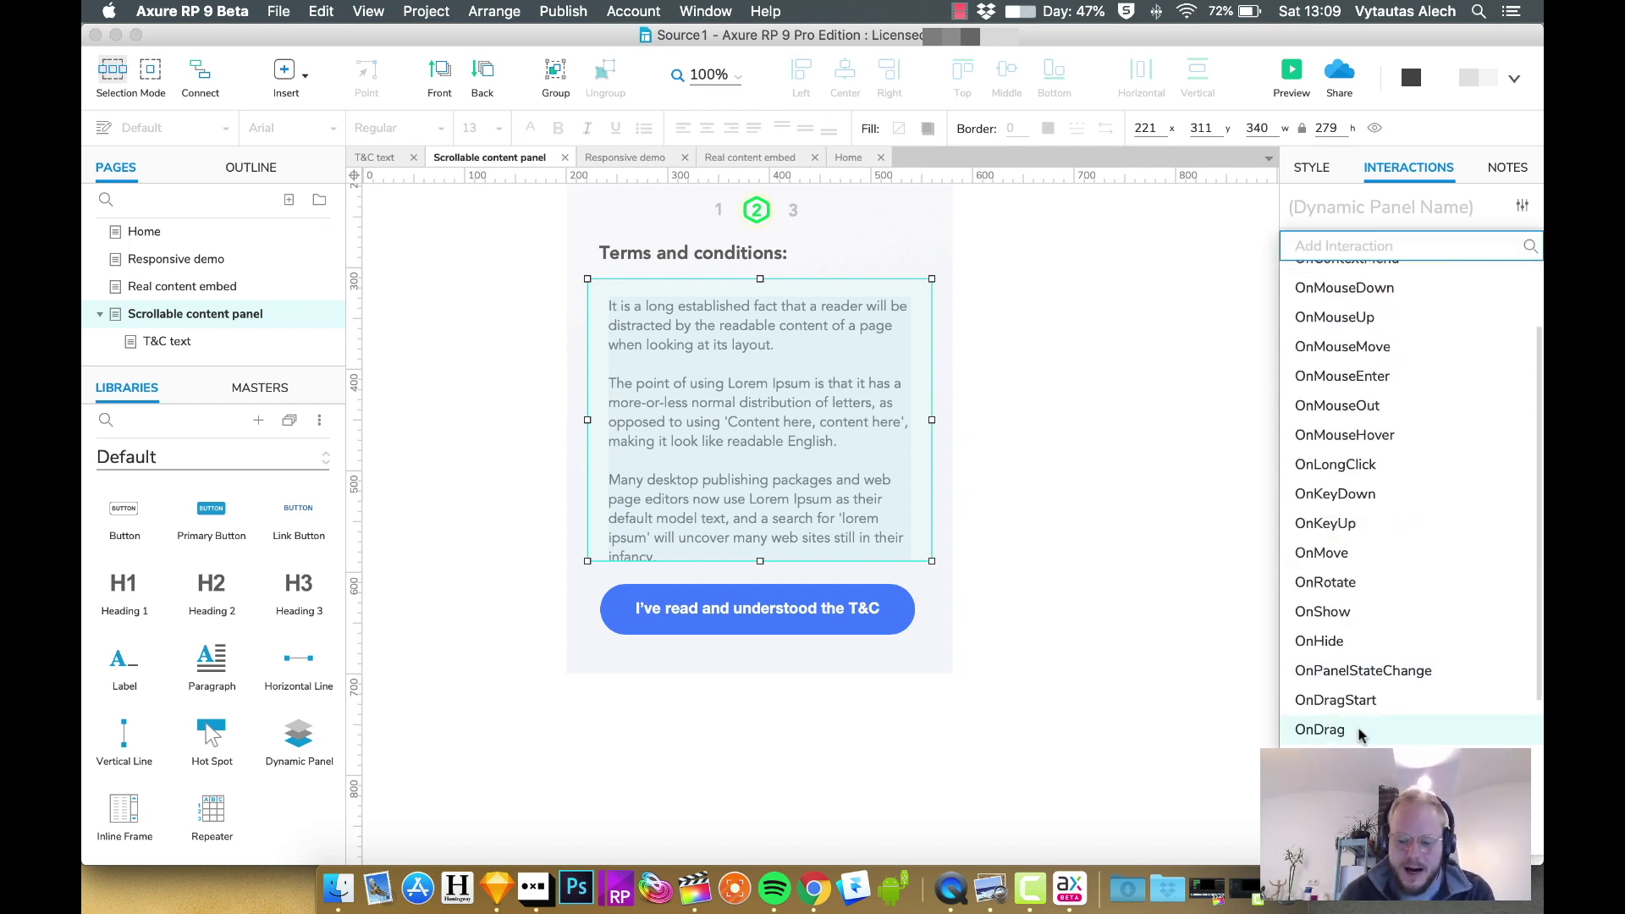
pyautogui.click(1344, 729)
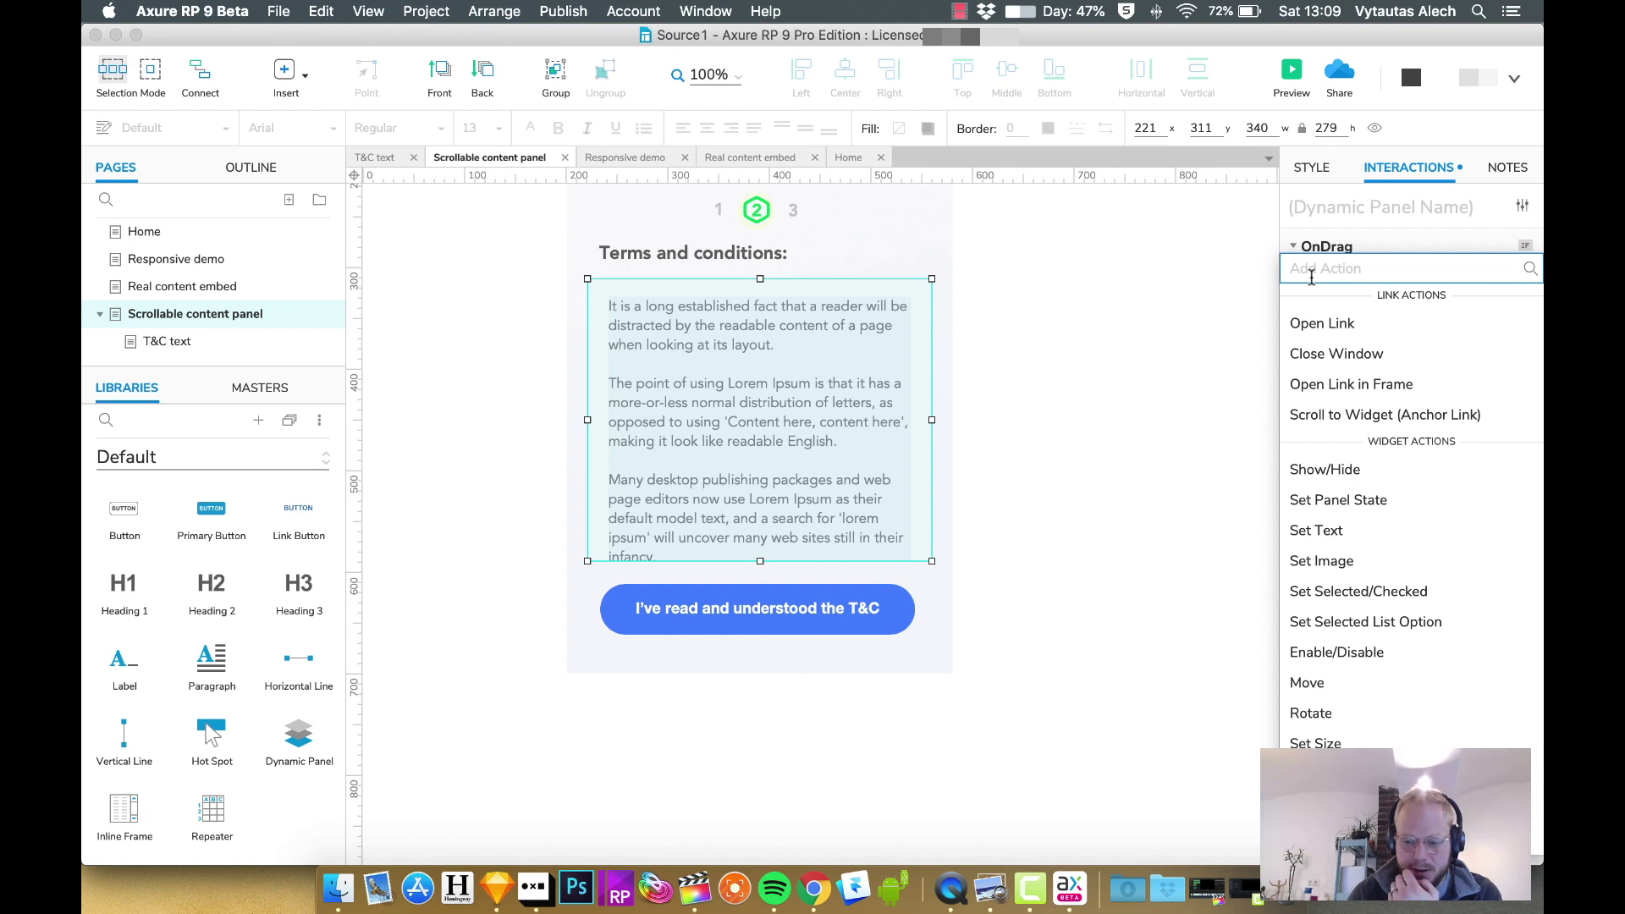
pyautogui.click(1441, 303)
pyautogui.click(1440, 303)
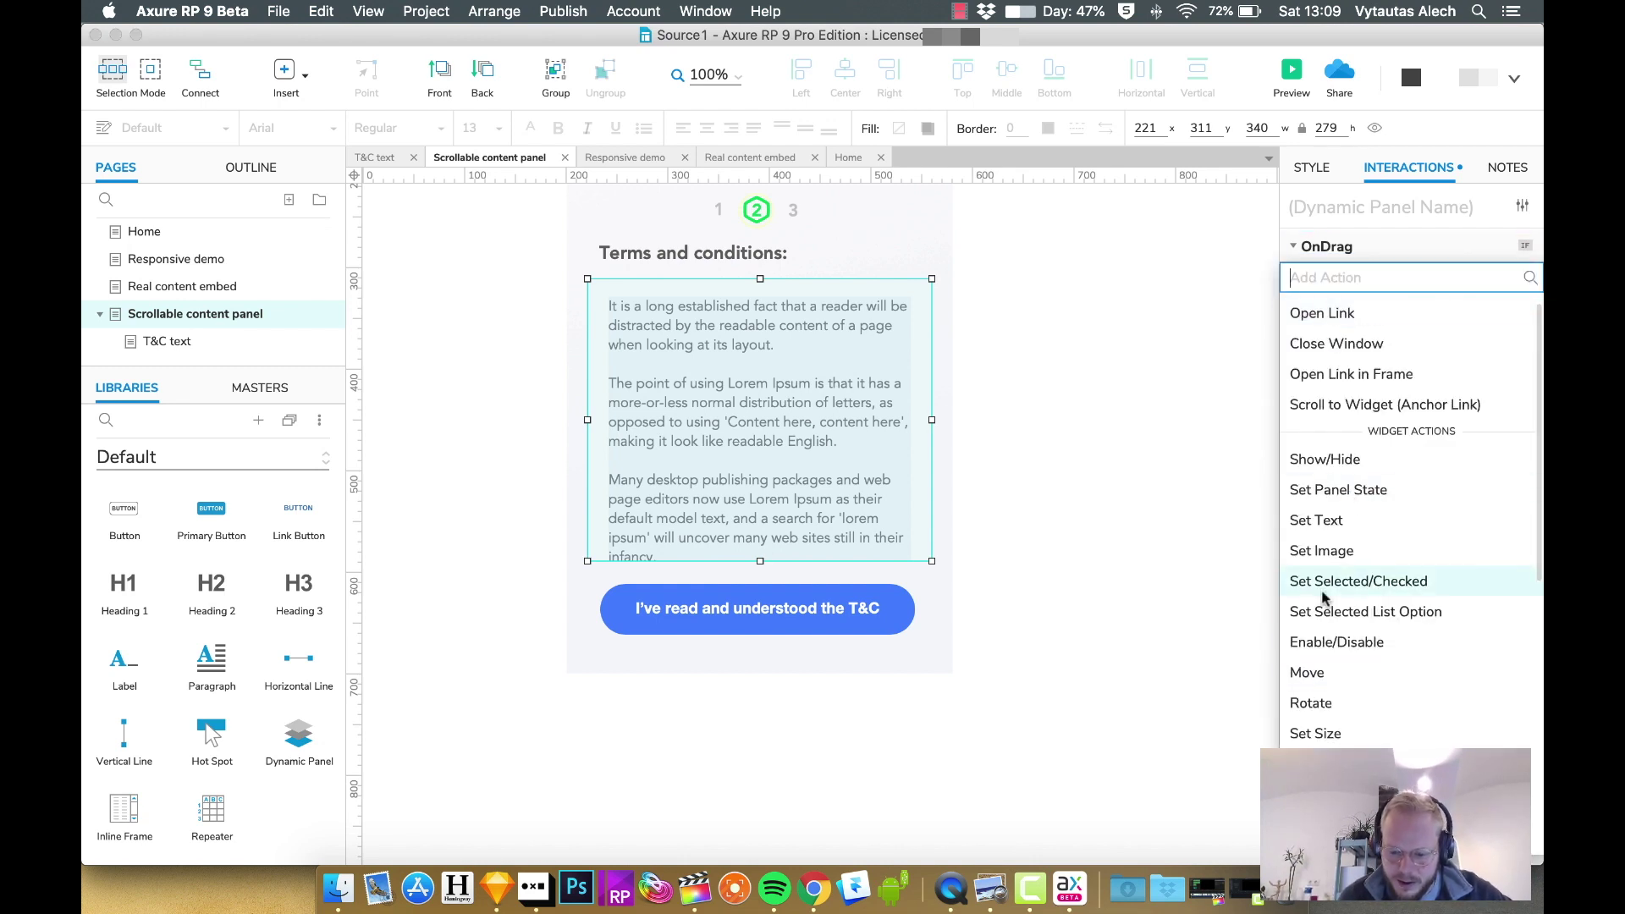
pyautogui.click(1337, 673)
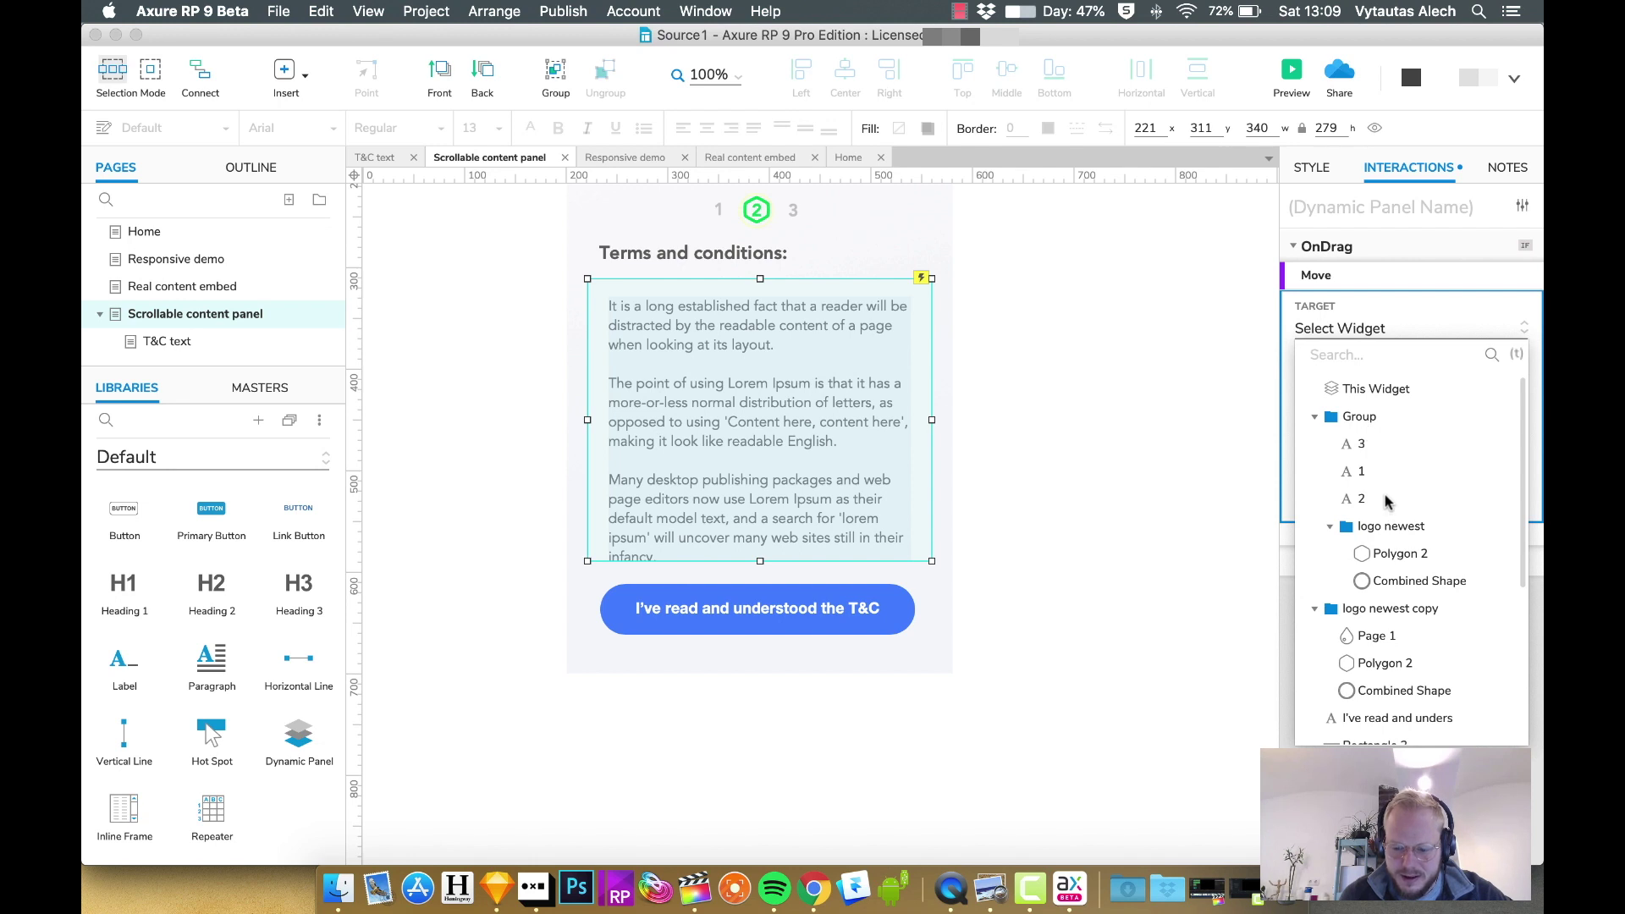
pyautogui.scroll(-5, 1393, 550)
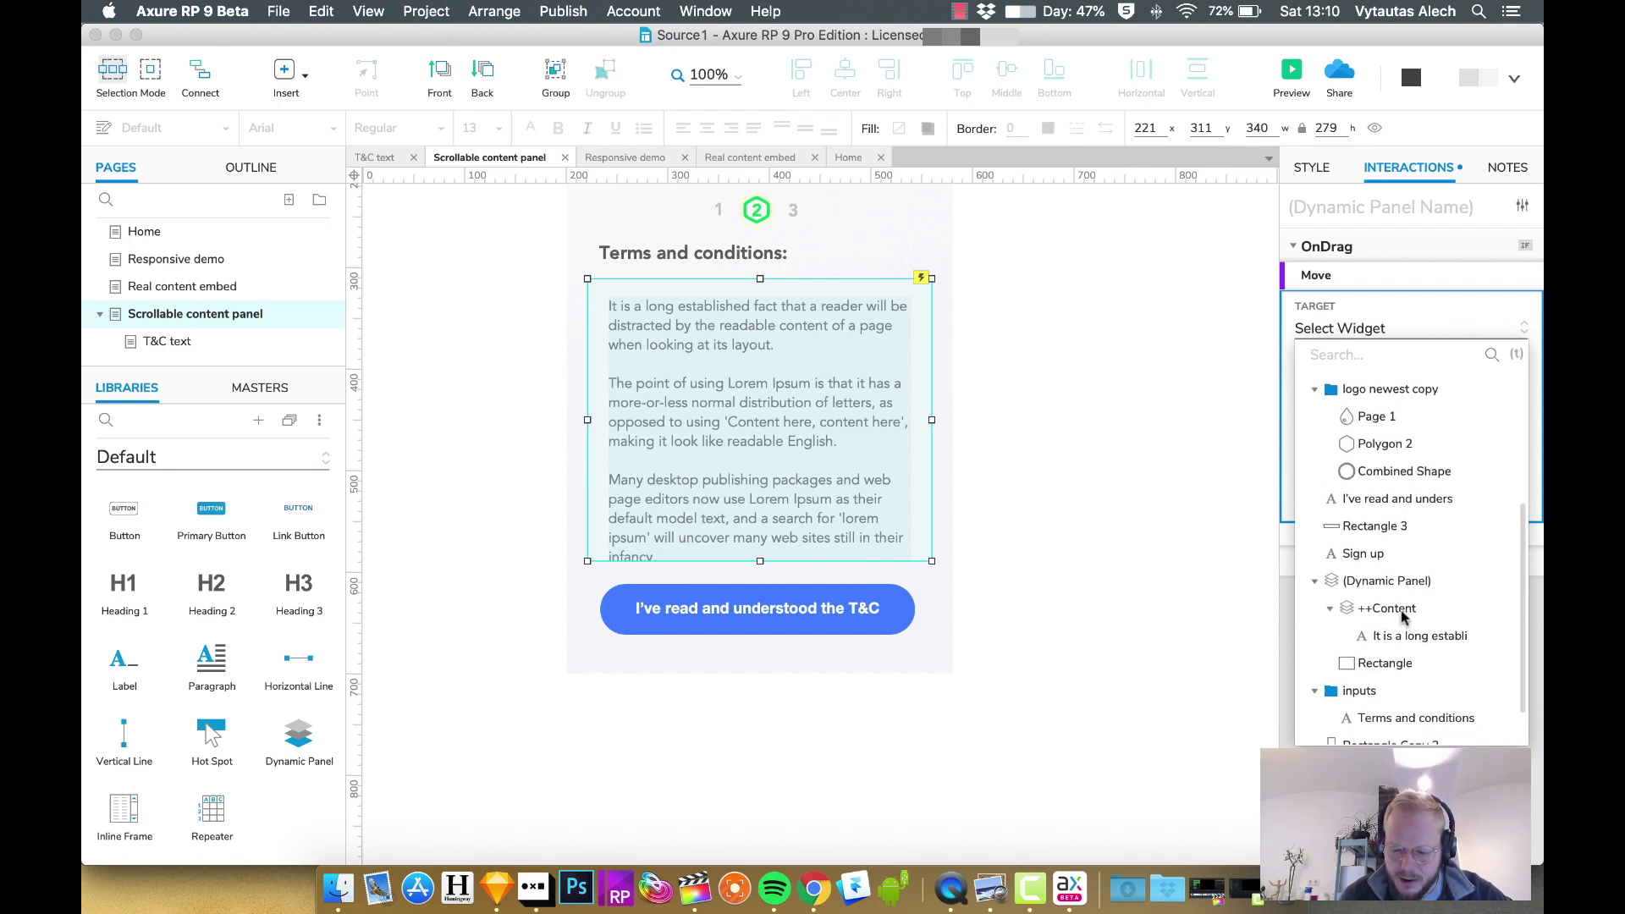
pyautogui.click(1388, 609)
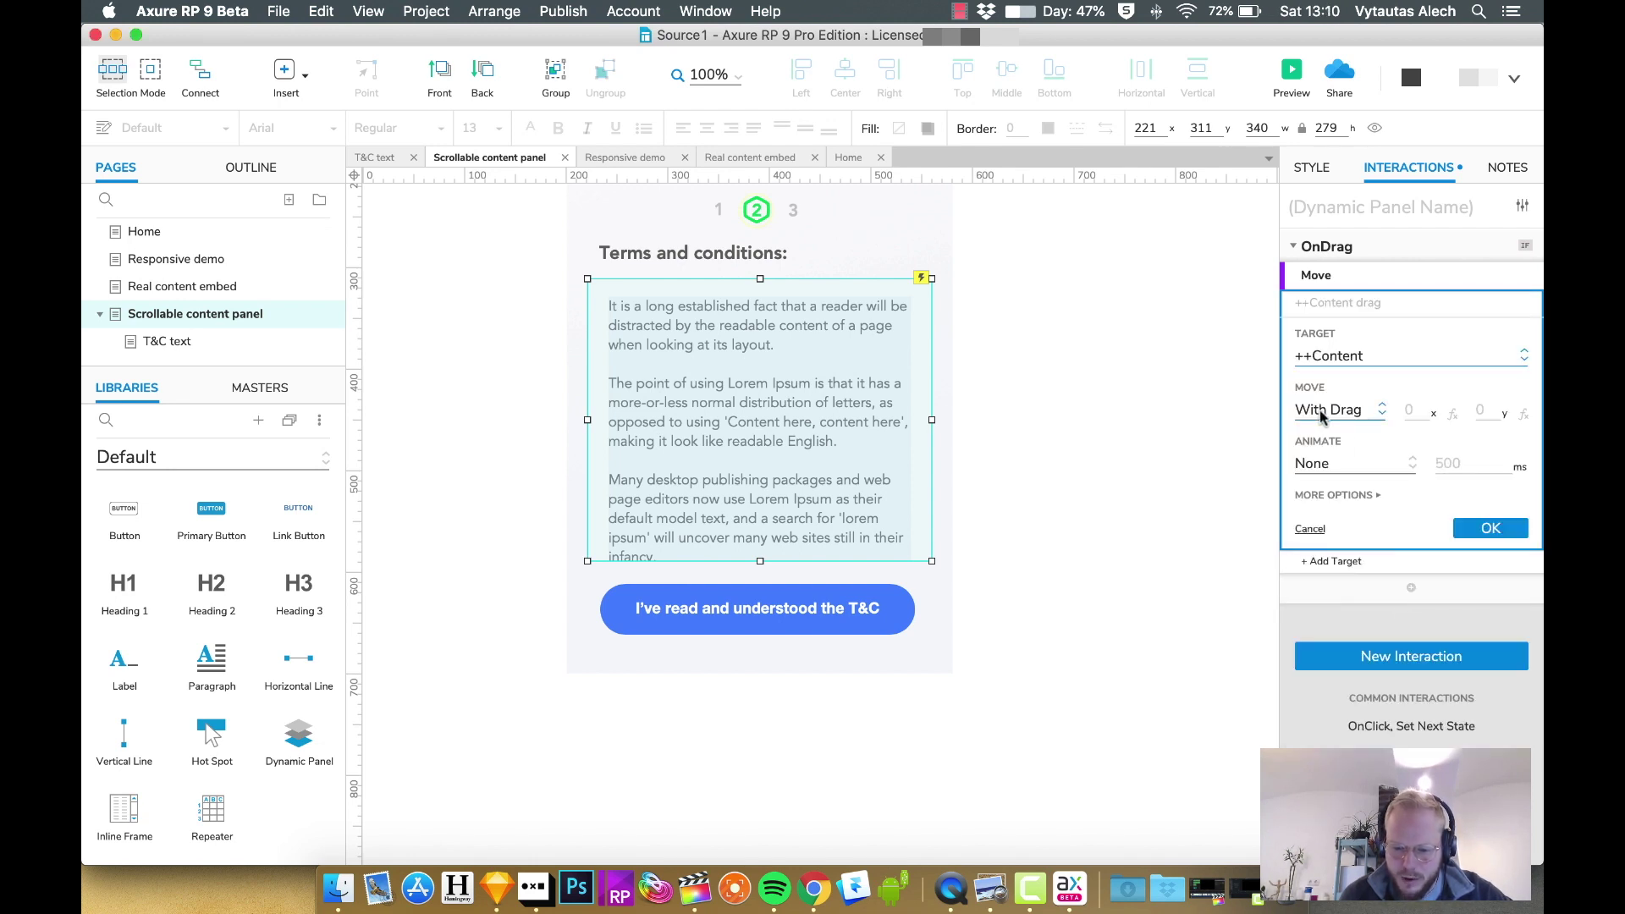
pyautogui.click(1363, 413)
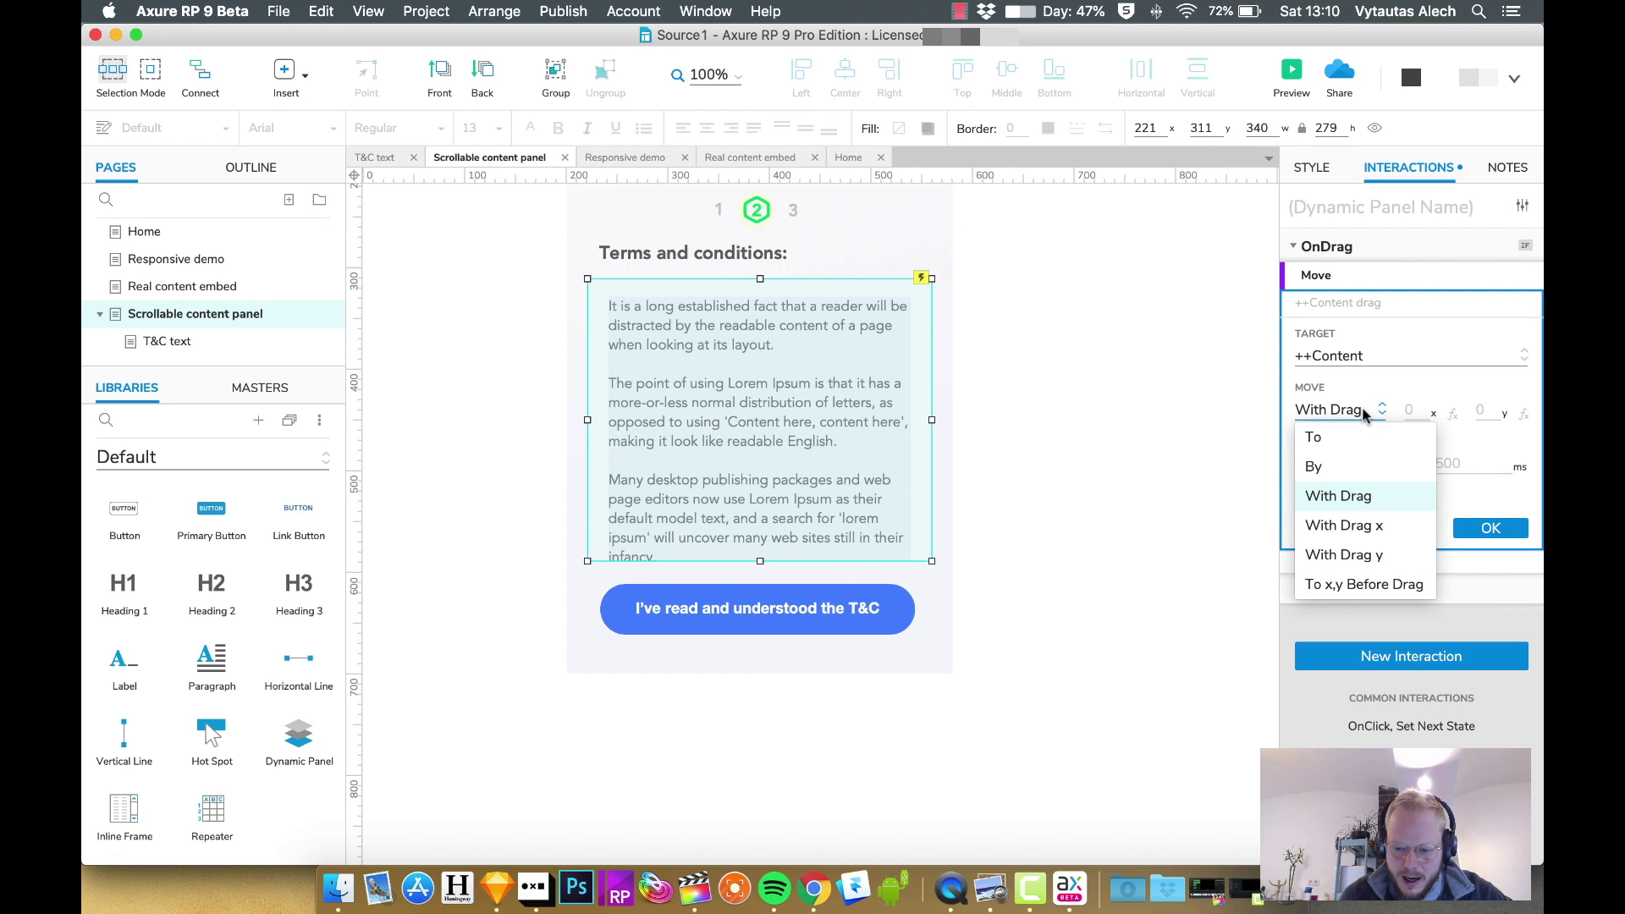
pyautogui.click(1381, 561)
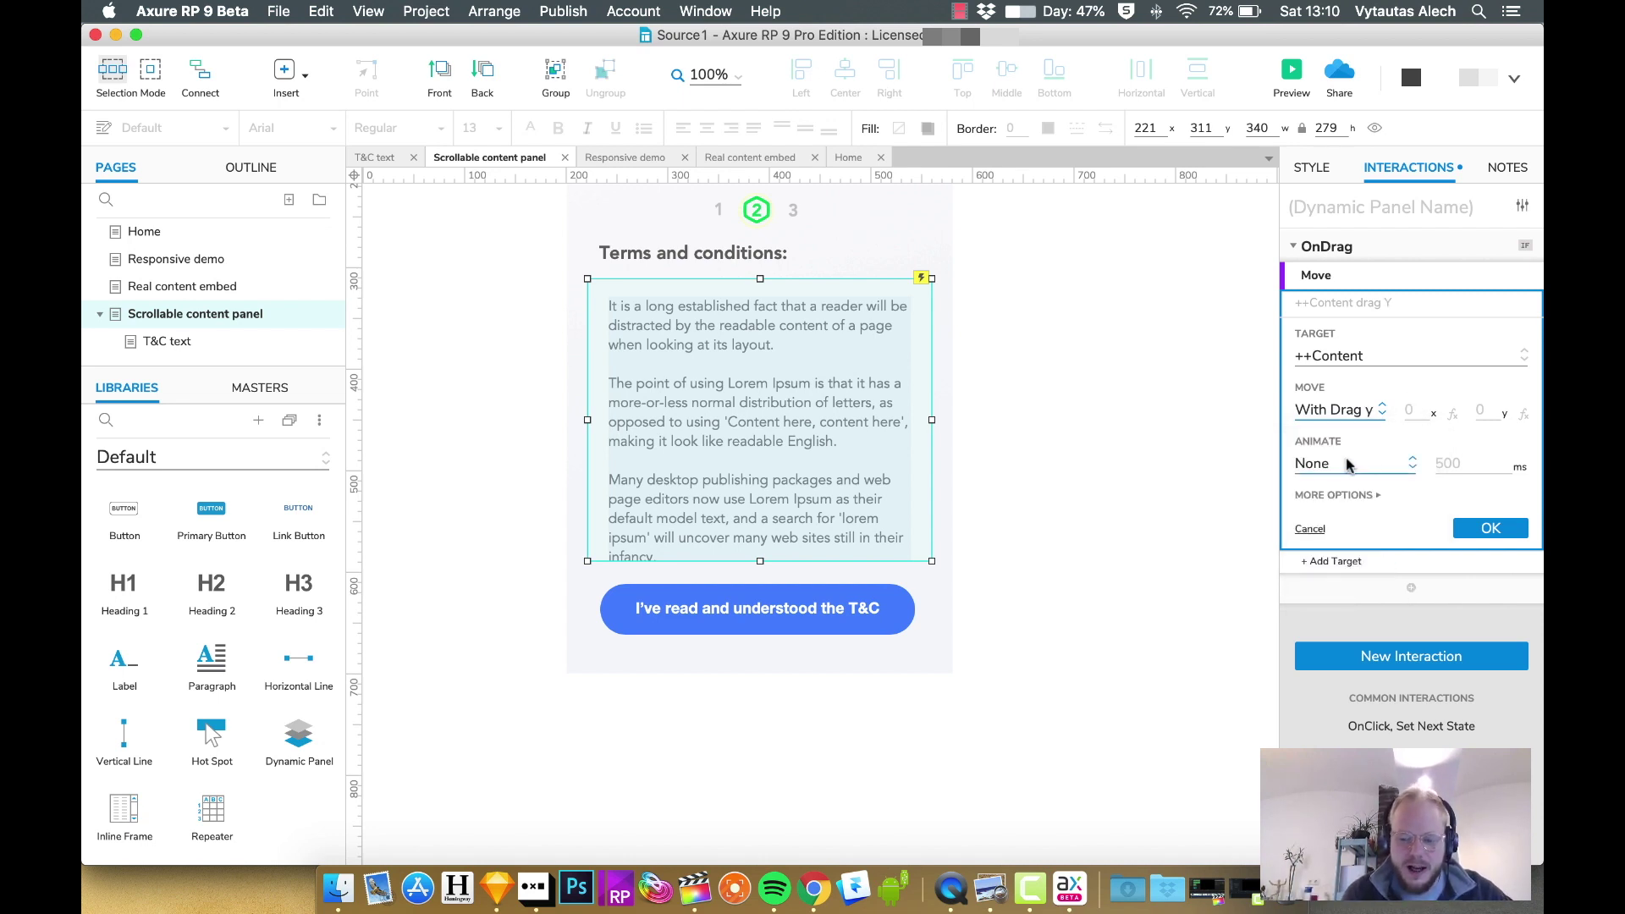
pyautogui.click(1361, 498)
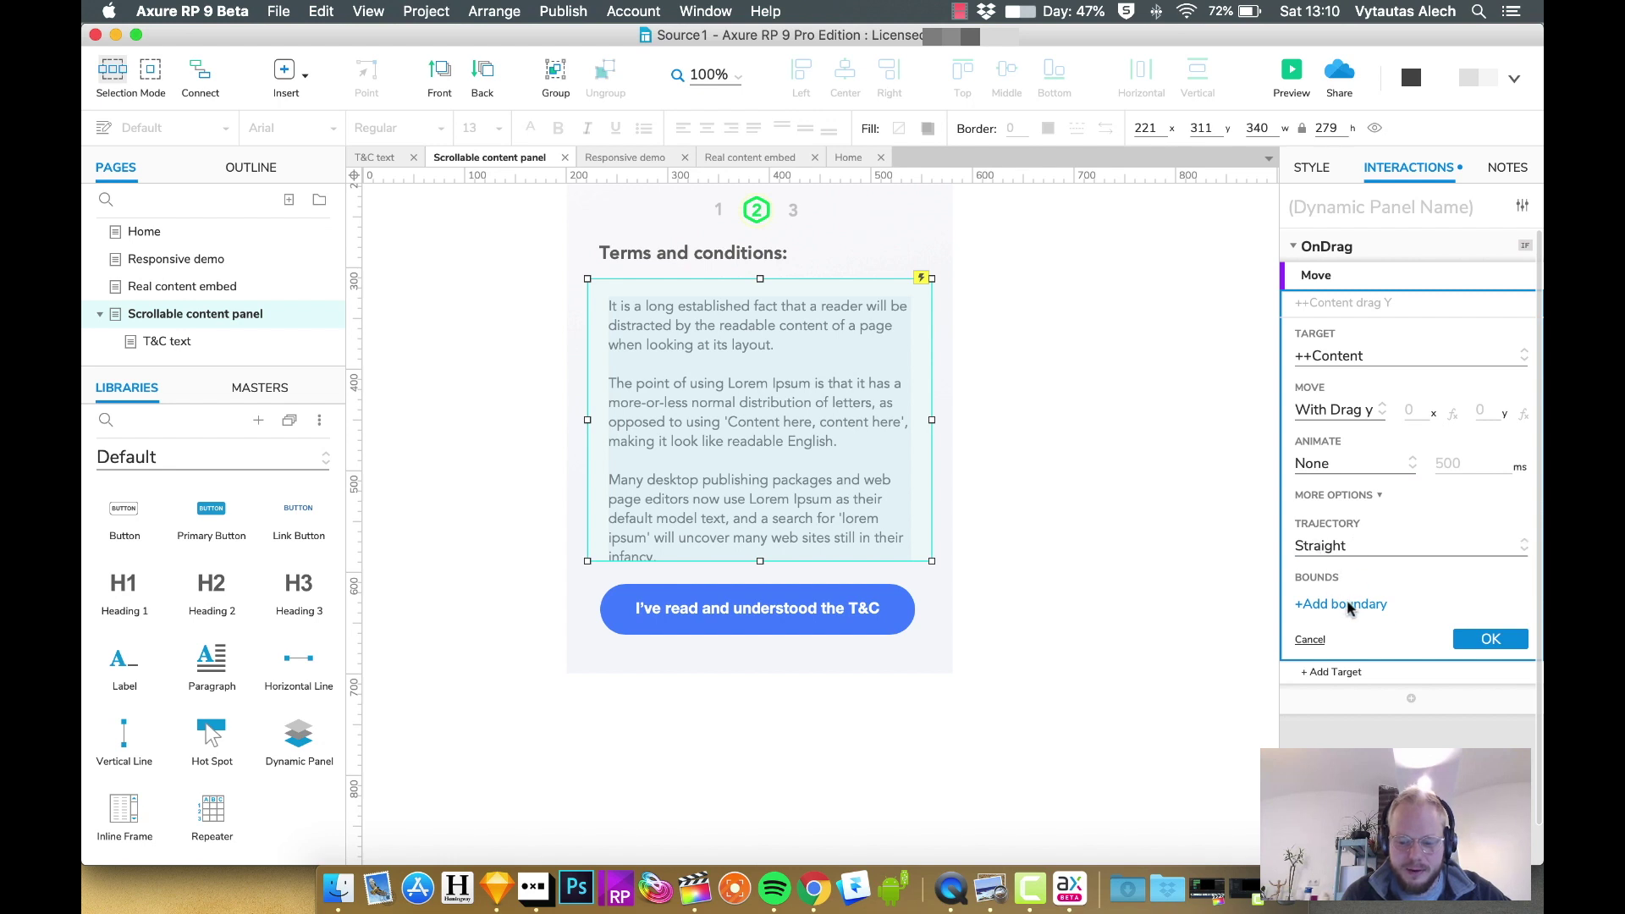
pyautogui.click(1491, 639)
# Step: Preview the page, drag the terms text up and down, then return to Axure
pyautogui.click(1292, 74)
pyautogui.moveTo(804, 660); pyautogui.dragTo(823, 737)
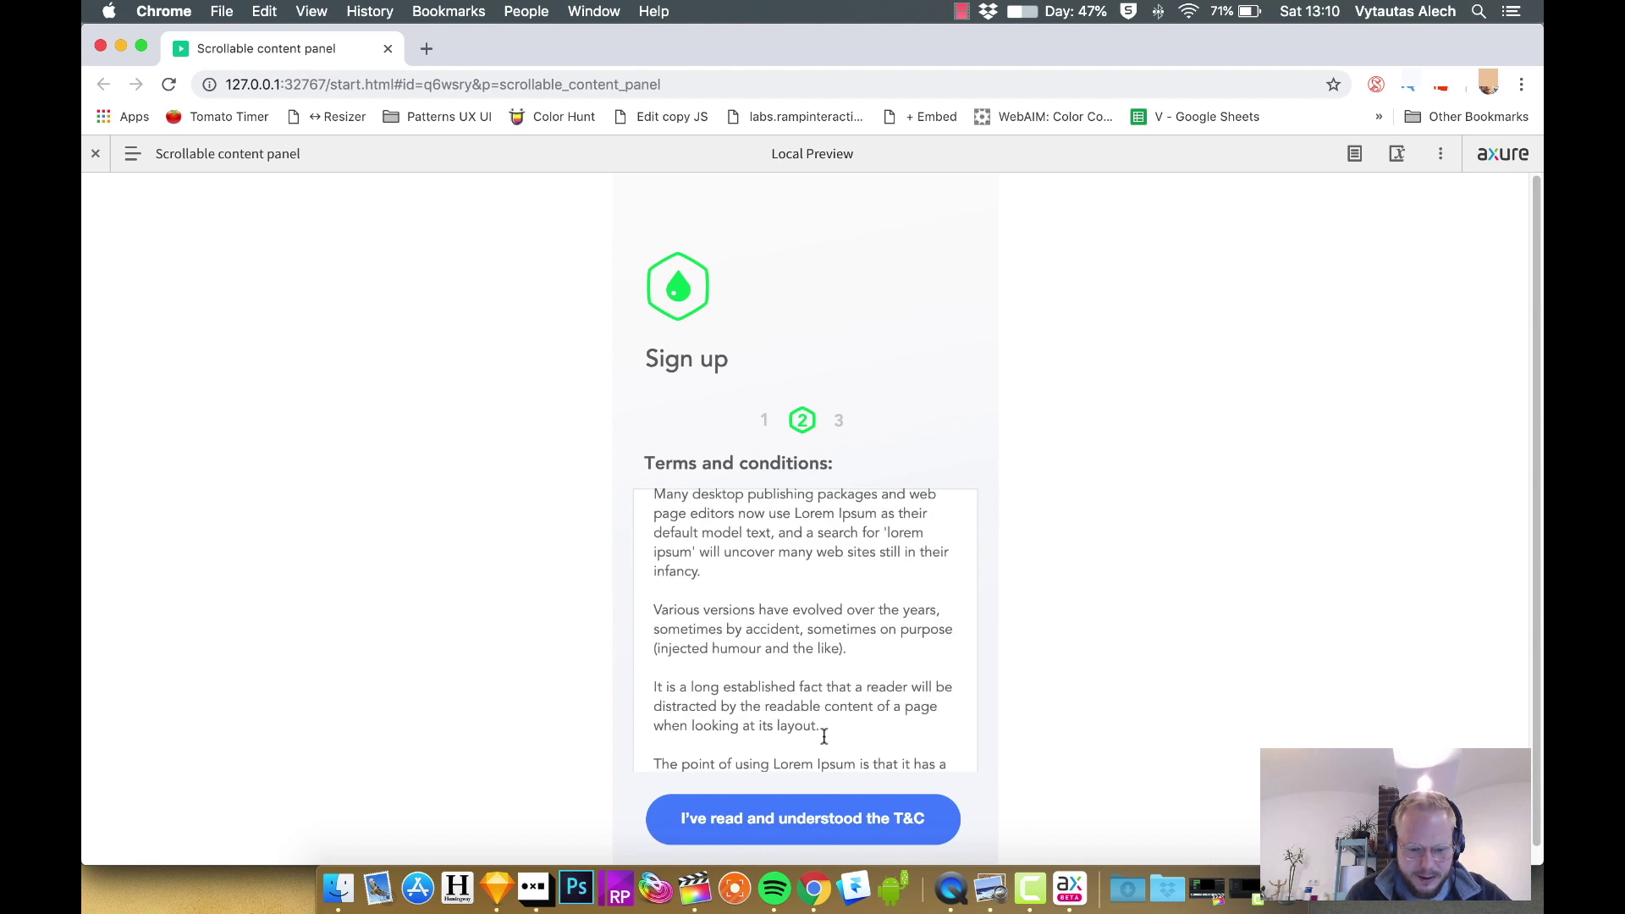
pyautogui.moveTo(819, 613); pyautogui.dragTo(823, 725)
pyautogui.moveTo(826, 655); pyautogui.dragTo(827, 714)
pyautogui.moveTo(818, 574)
pyautogui.mouseDown()
pyautogui.moveTo(827, 664)
pyautogui.moveTo(816, 410)
pyautogui.mouseUp()
pyautogui.press('super+Tab')
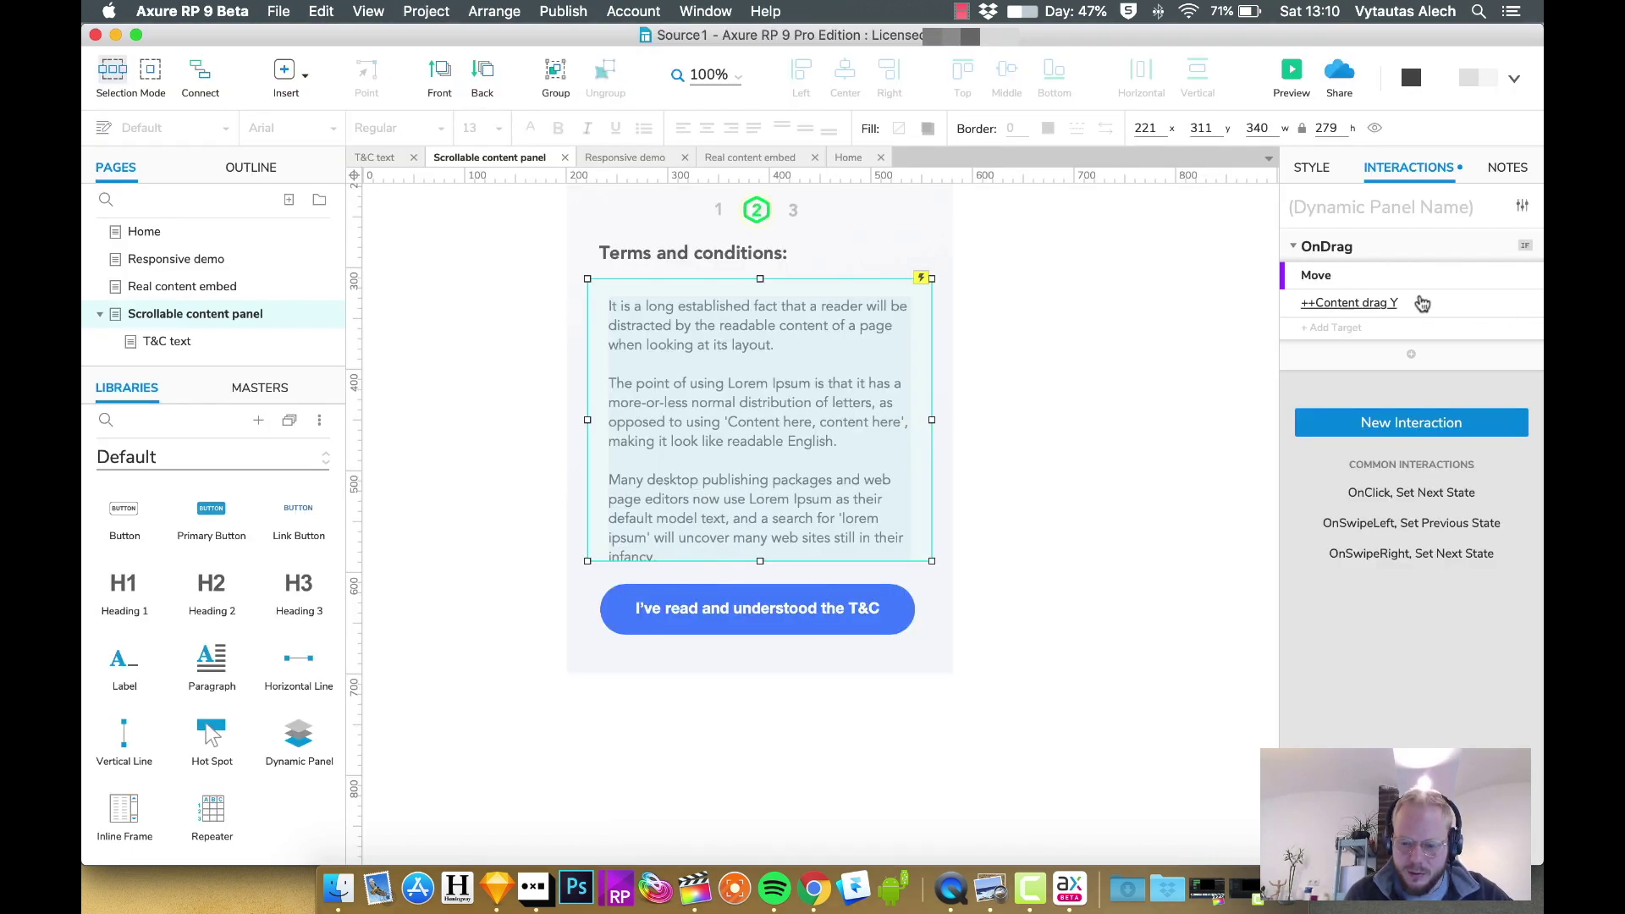
# Step: Reopen the ++Content move action, keeping no animation and a straight trajectory
pyautogui.click(1390, 309)
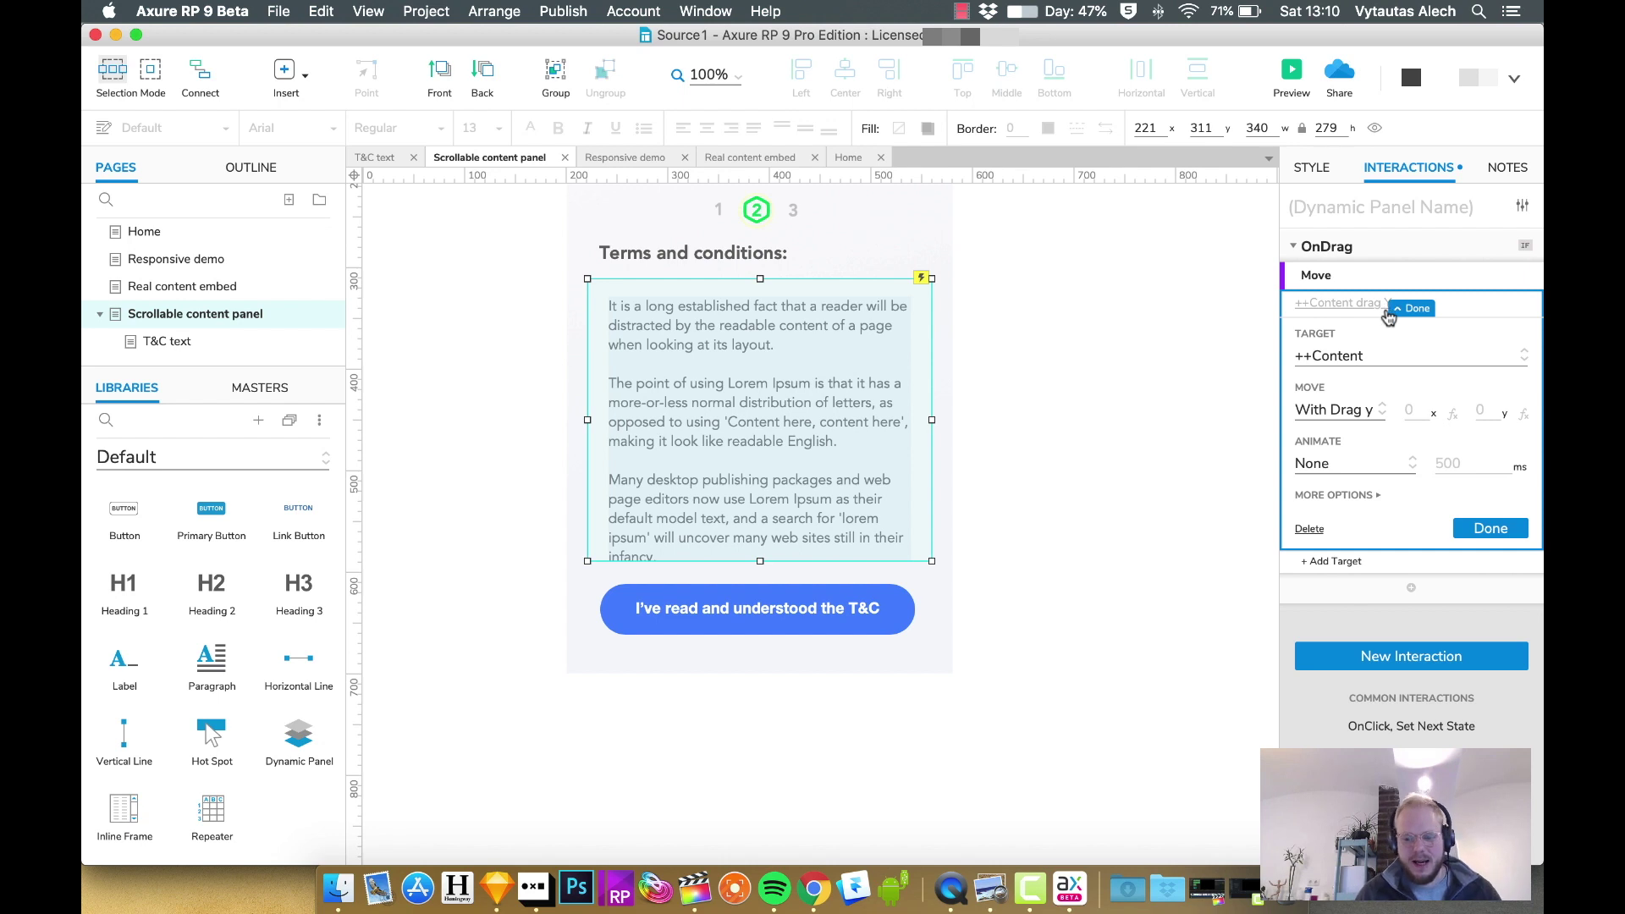
pyautogui.click(1355, 463)
pyautogui.click(1354, 464)
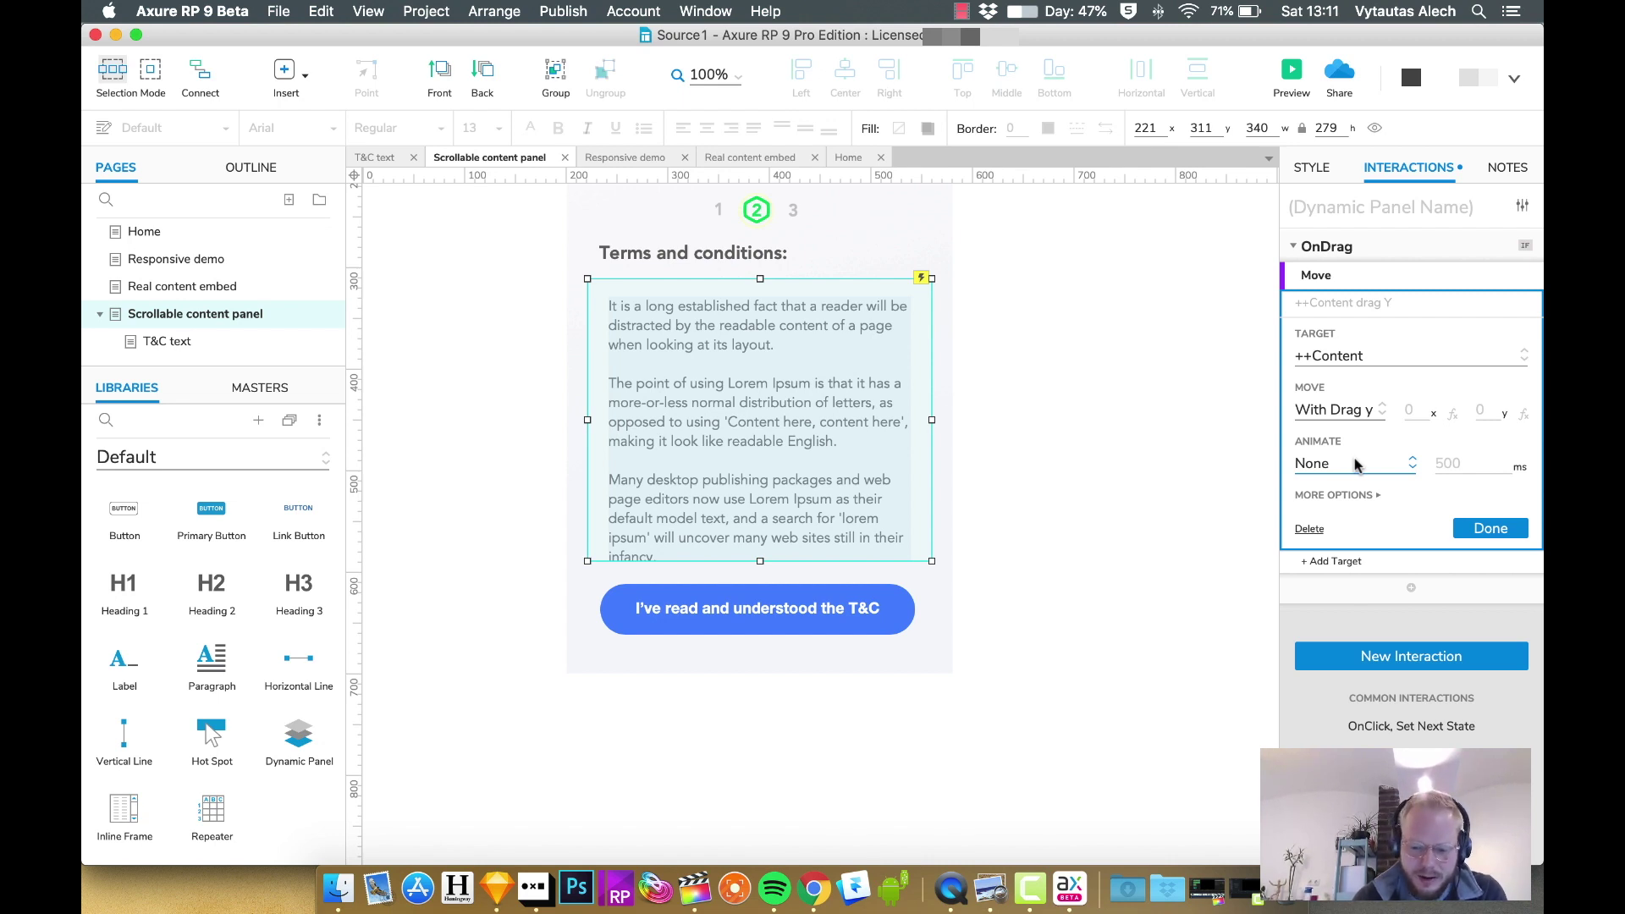
pyautogui.click(1354, 495)
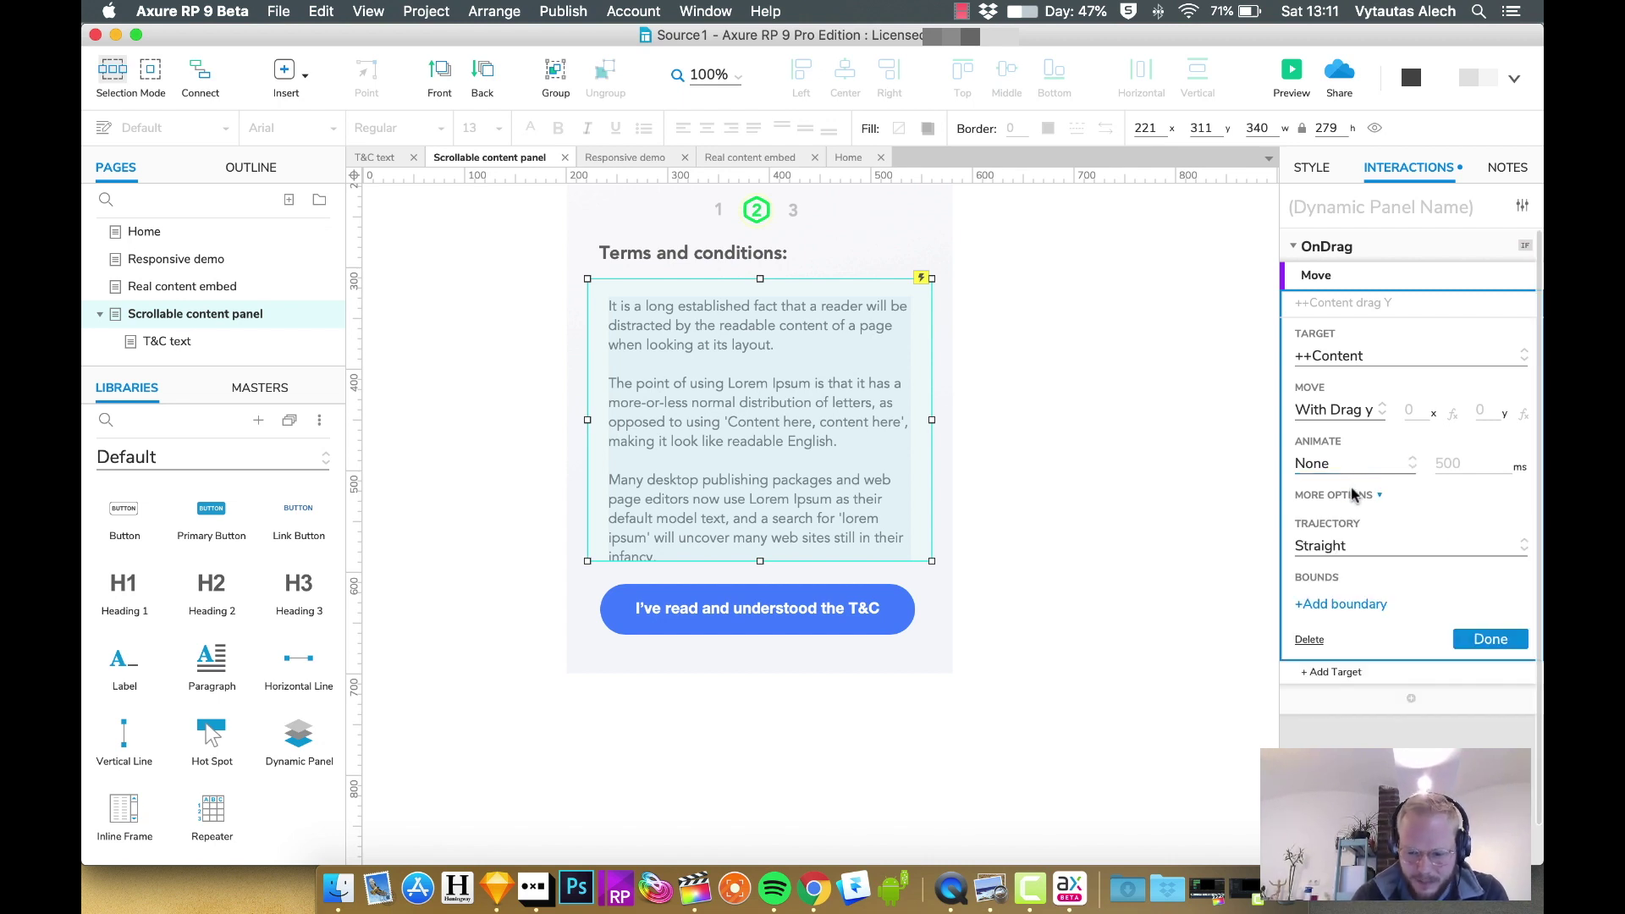
pyautogui.click(1331, 549)
pyautogui.click(1363, 534)
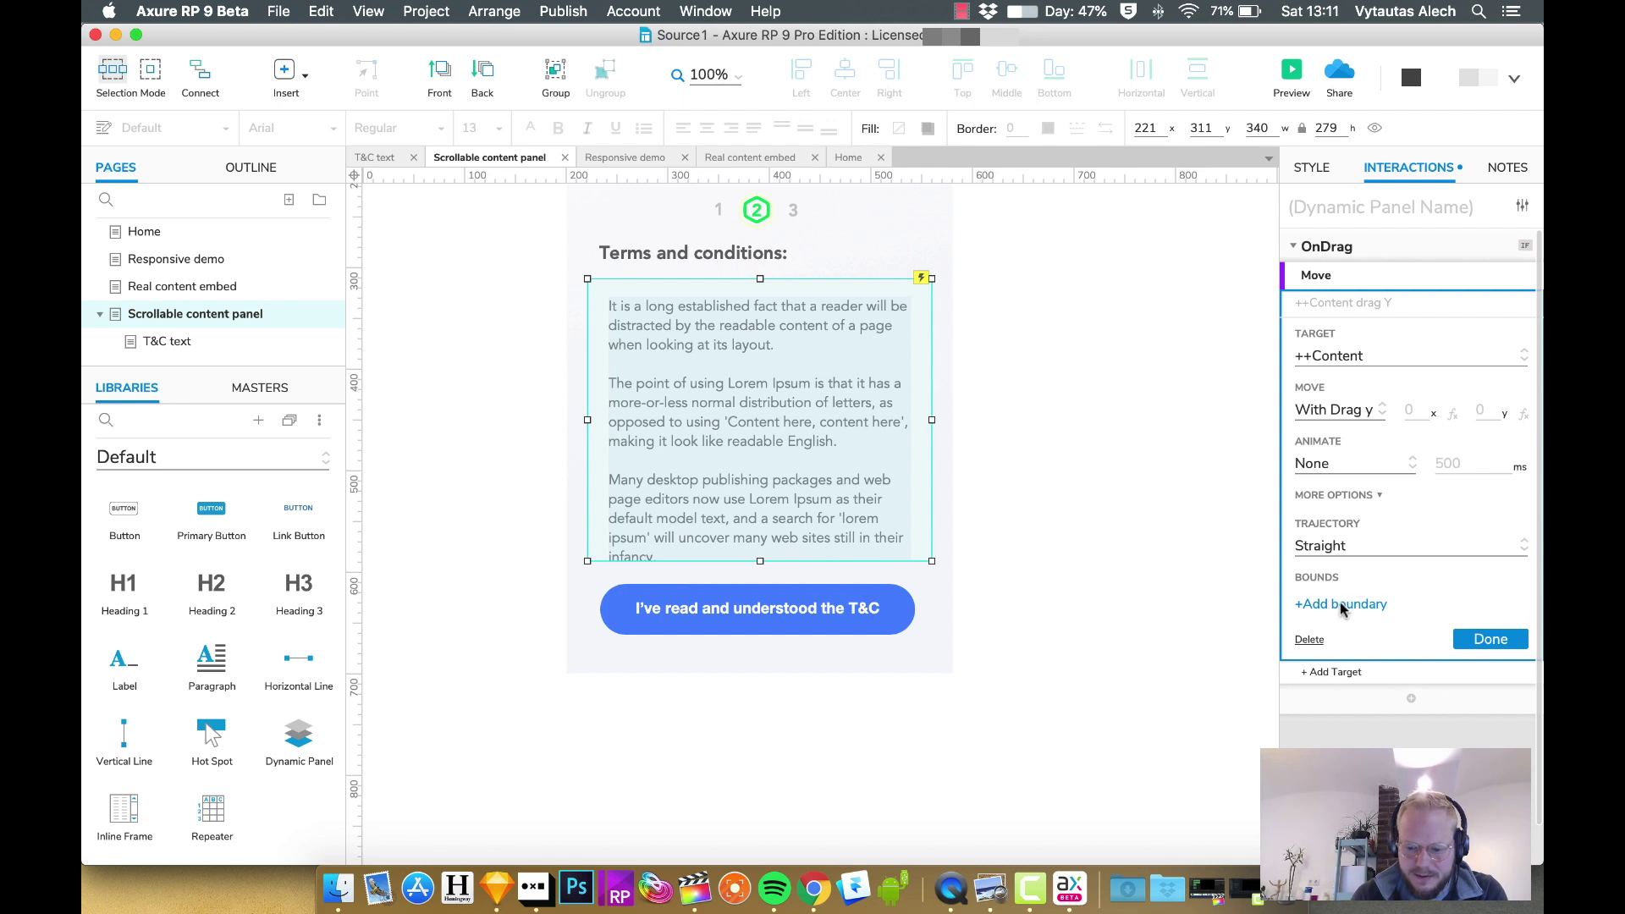
# Step: Add a boundary requiring ++Content's top to stay less than 5, then preview
pyautogui.click(1341, 604)
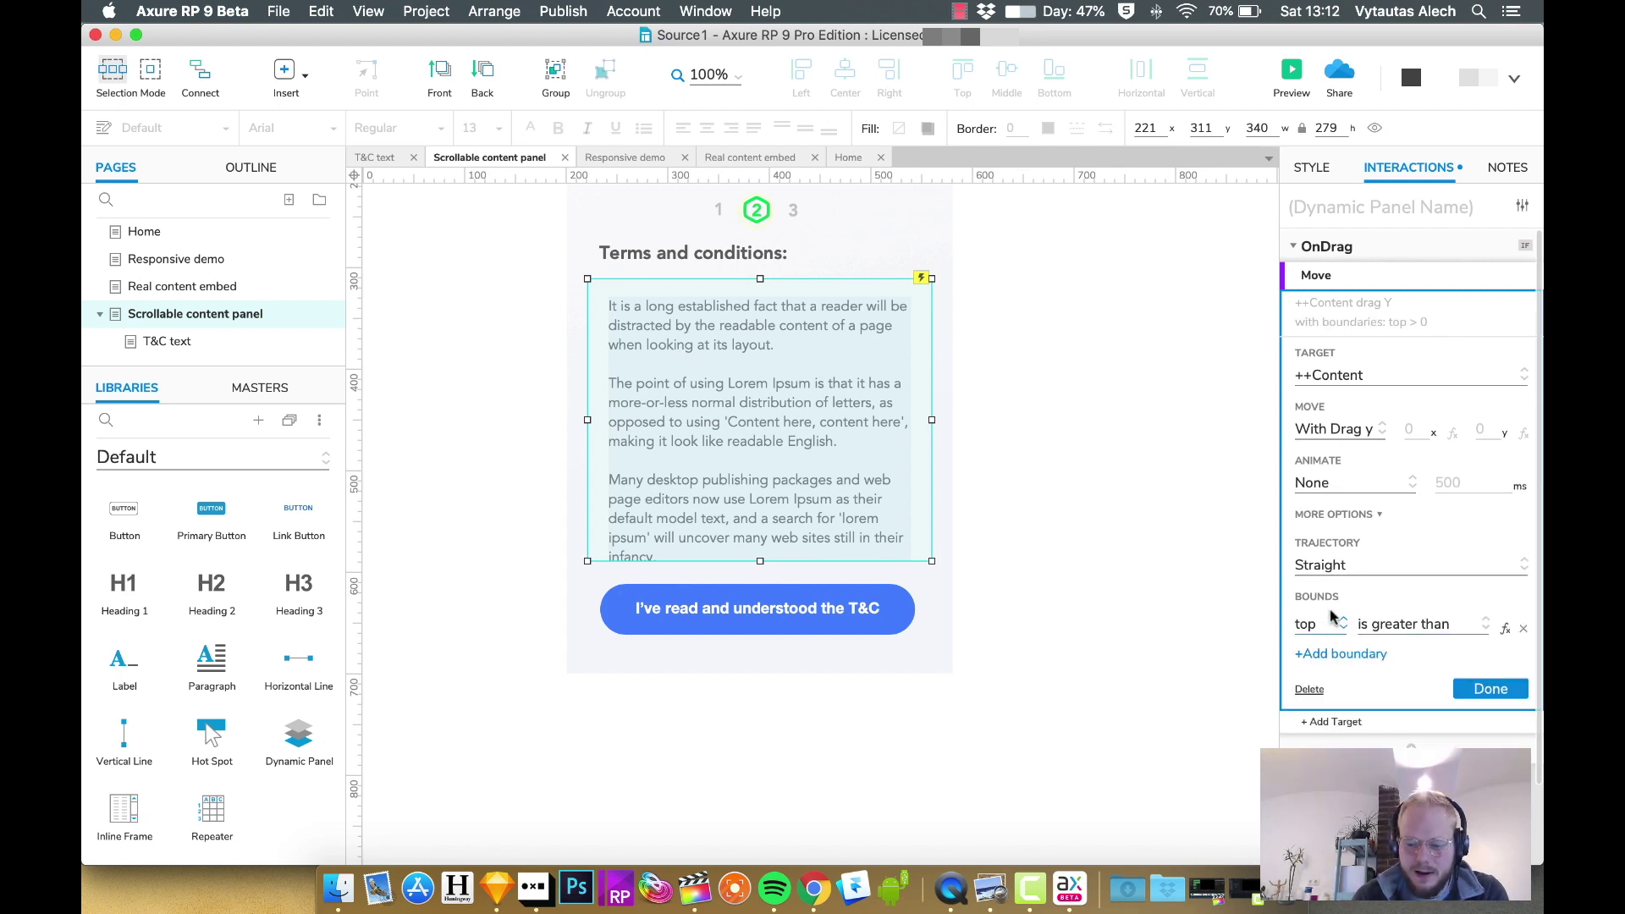
pyautogui.click(1427, 625)
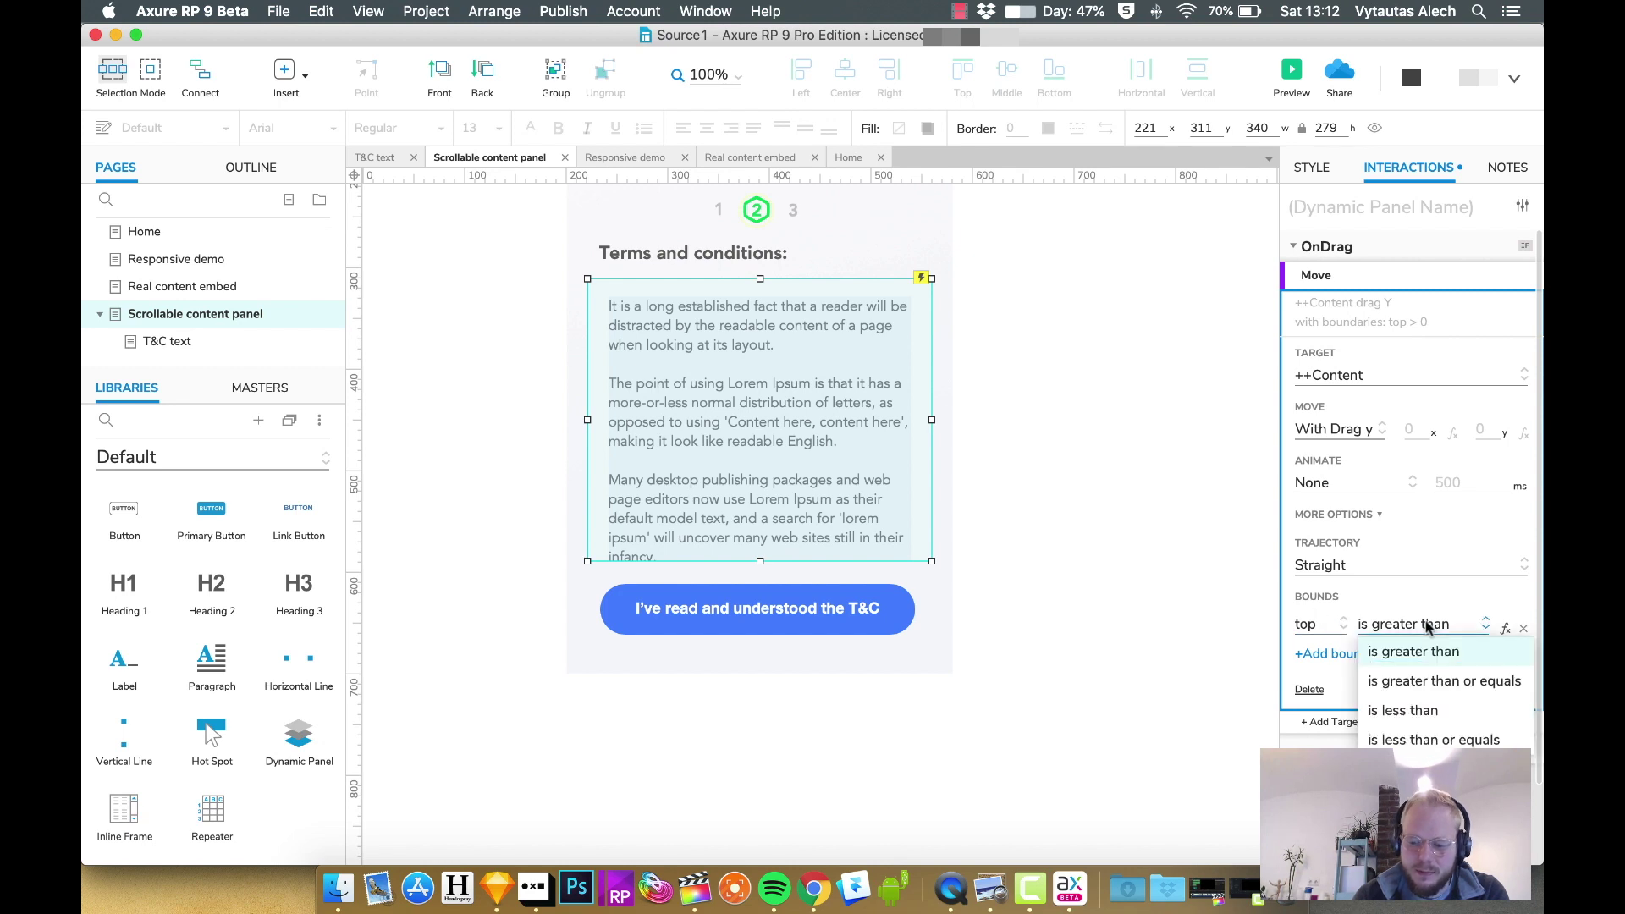
pyautogui.click(1405, 711)
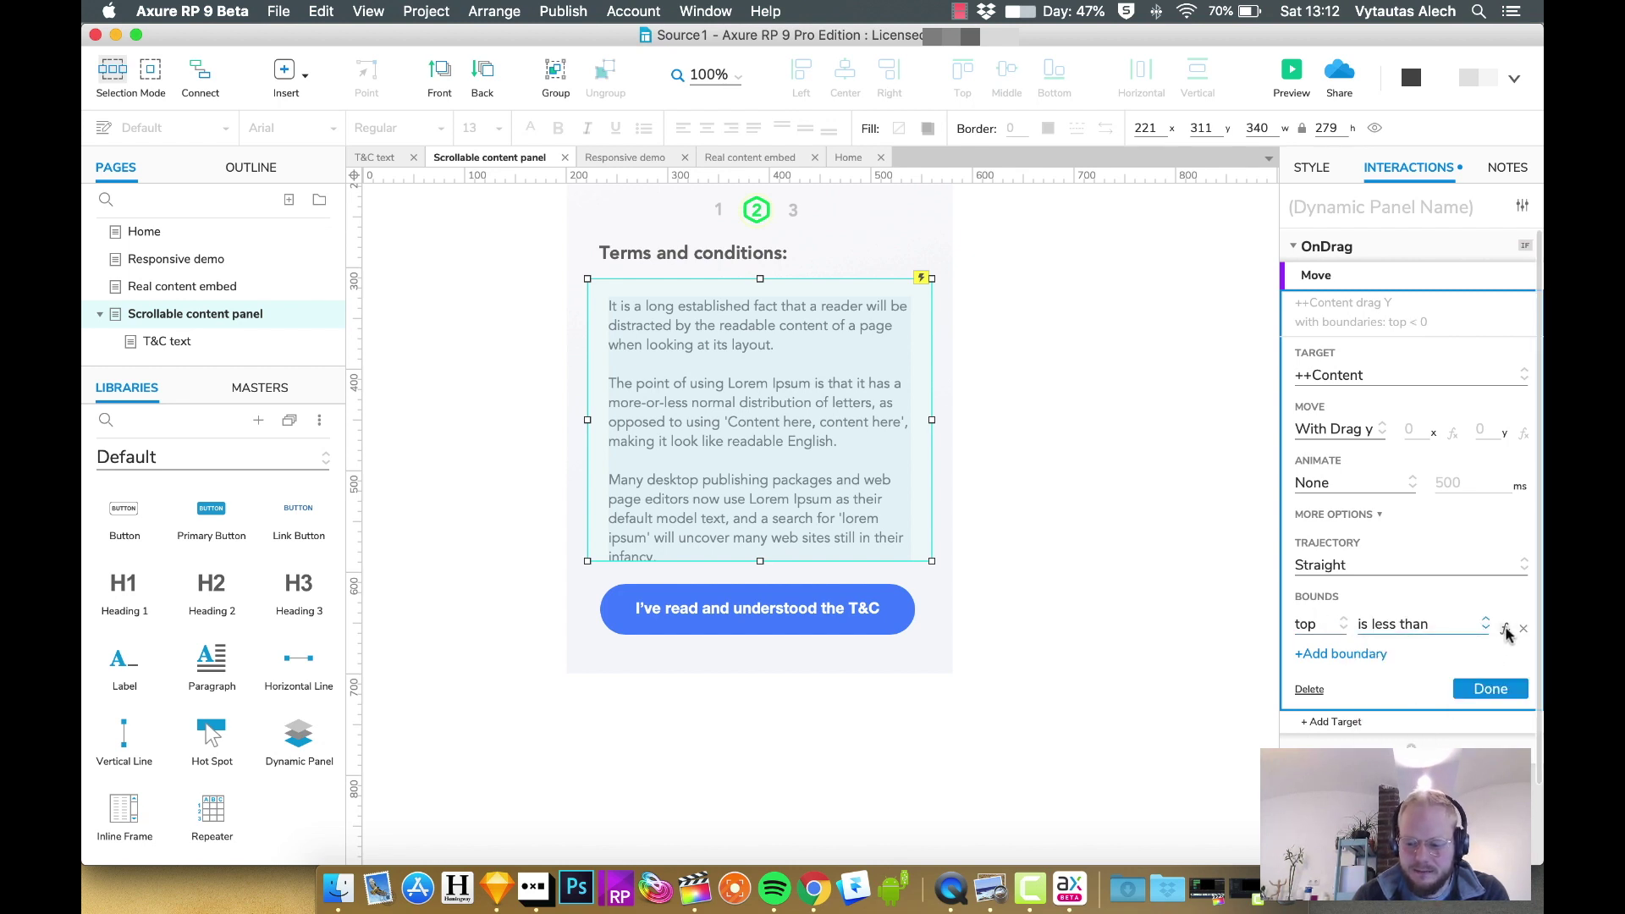
pyautogui.click(1505, 629)
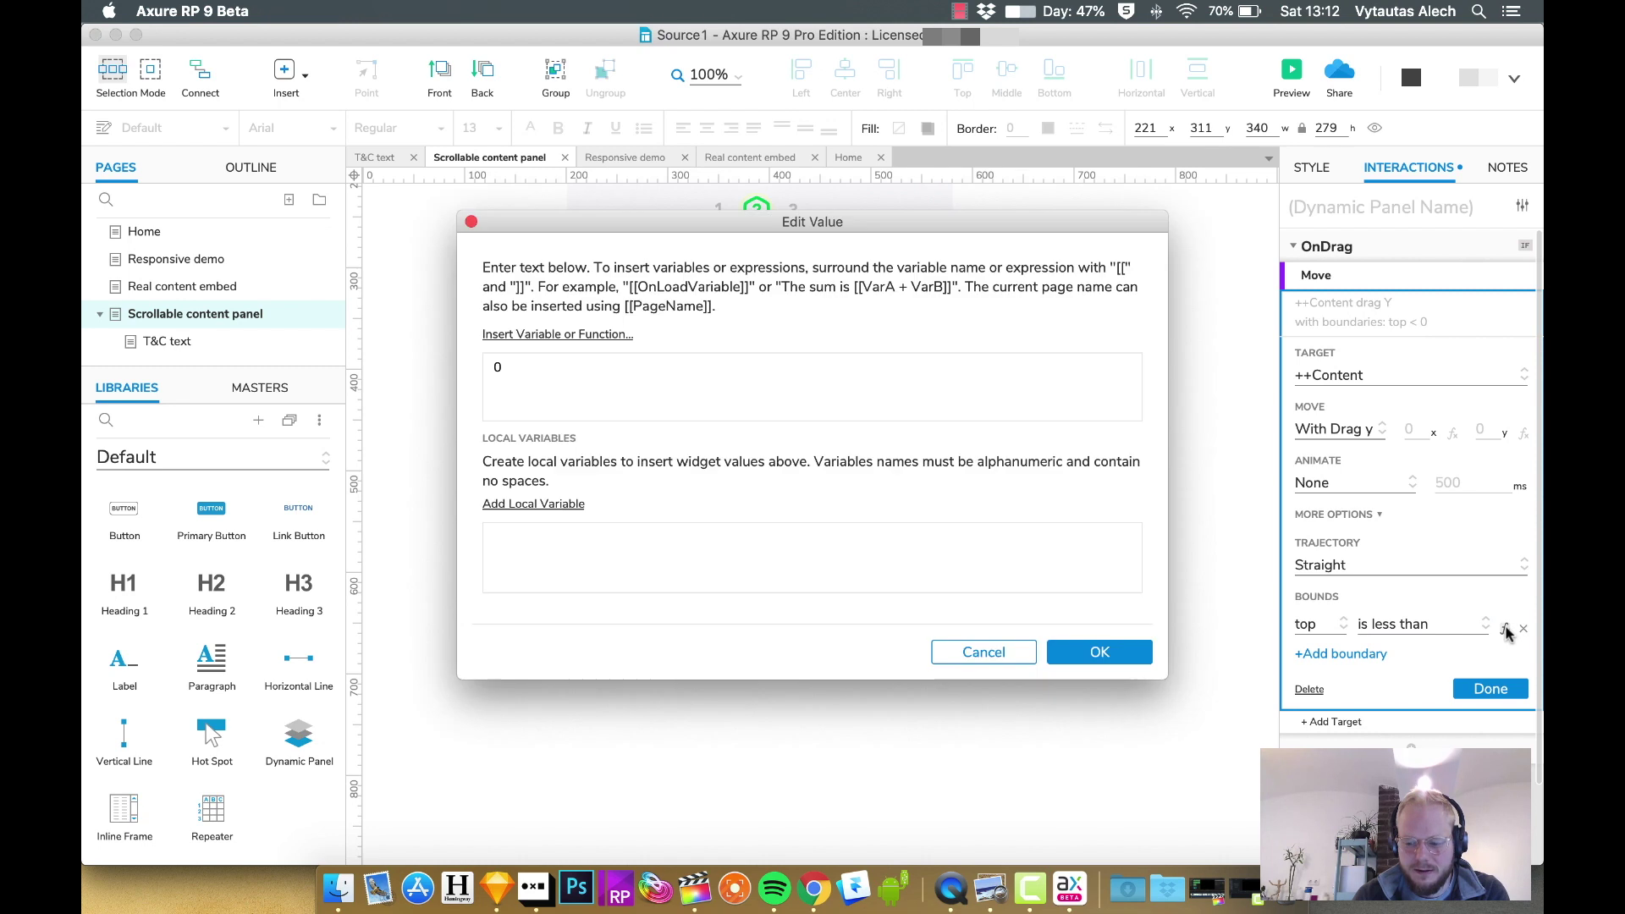
pyautogui.moveTo(518, 369); pyautogui.dragTo(479, 363)
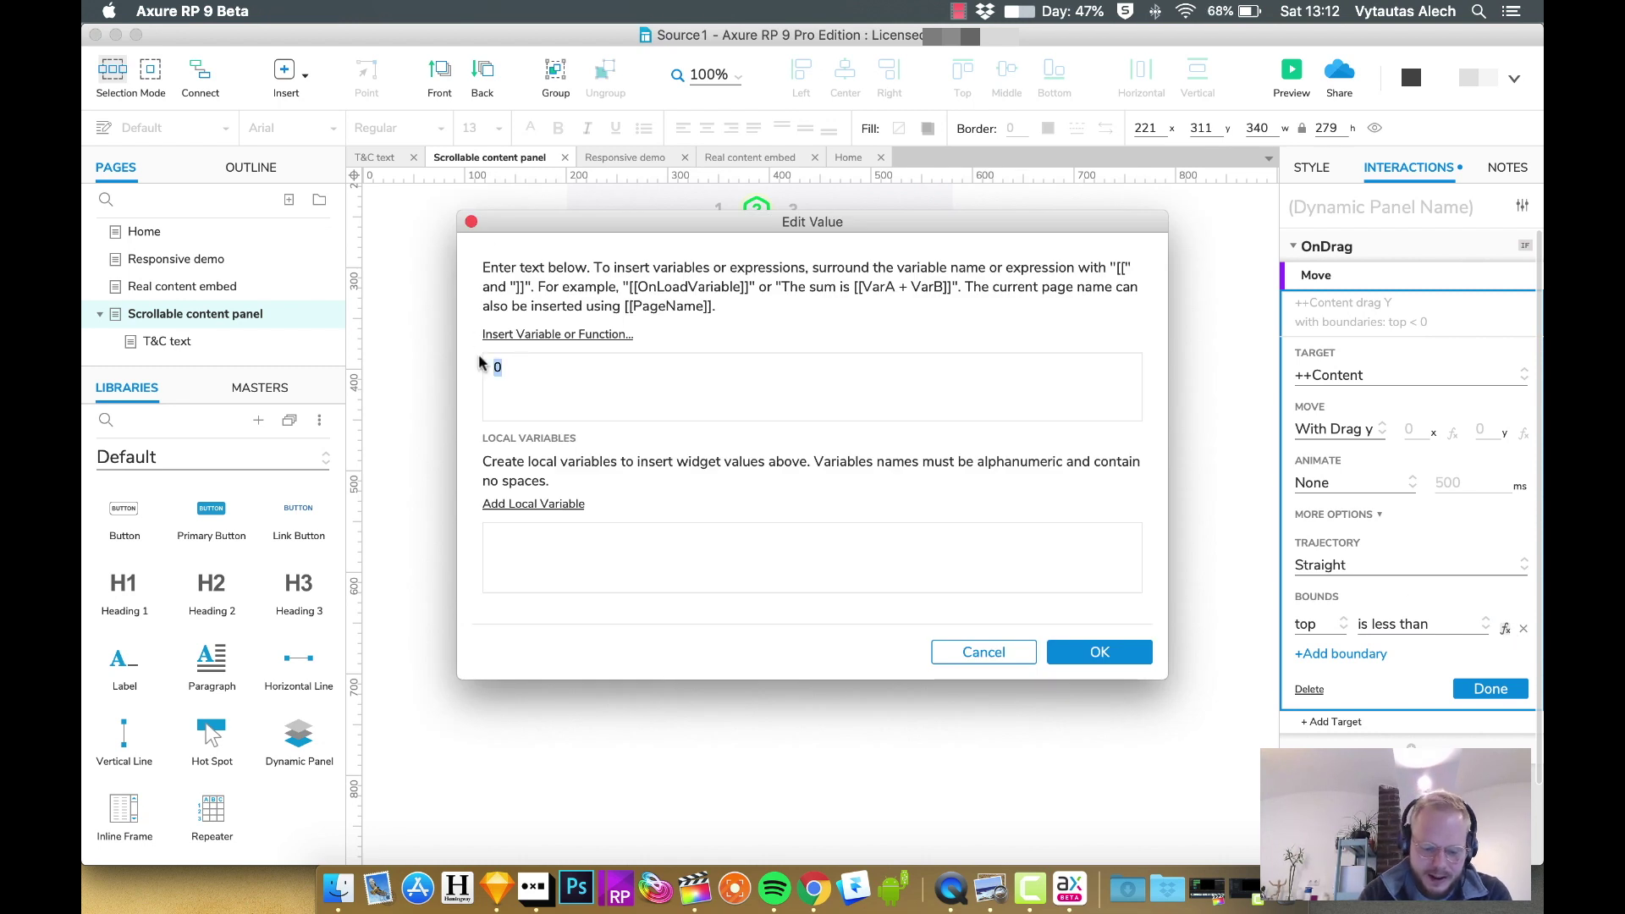
pyautogui.click(1100, 652)
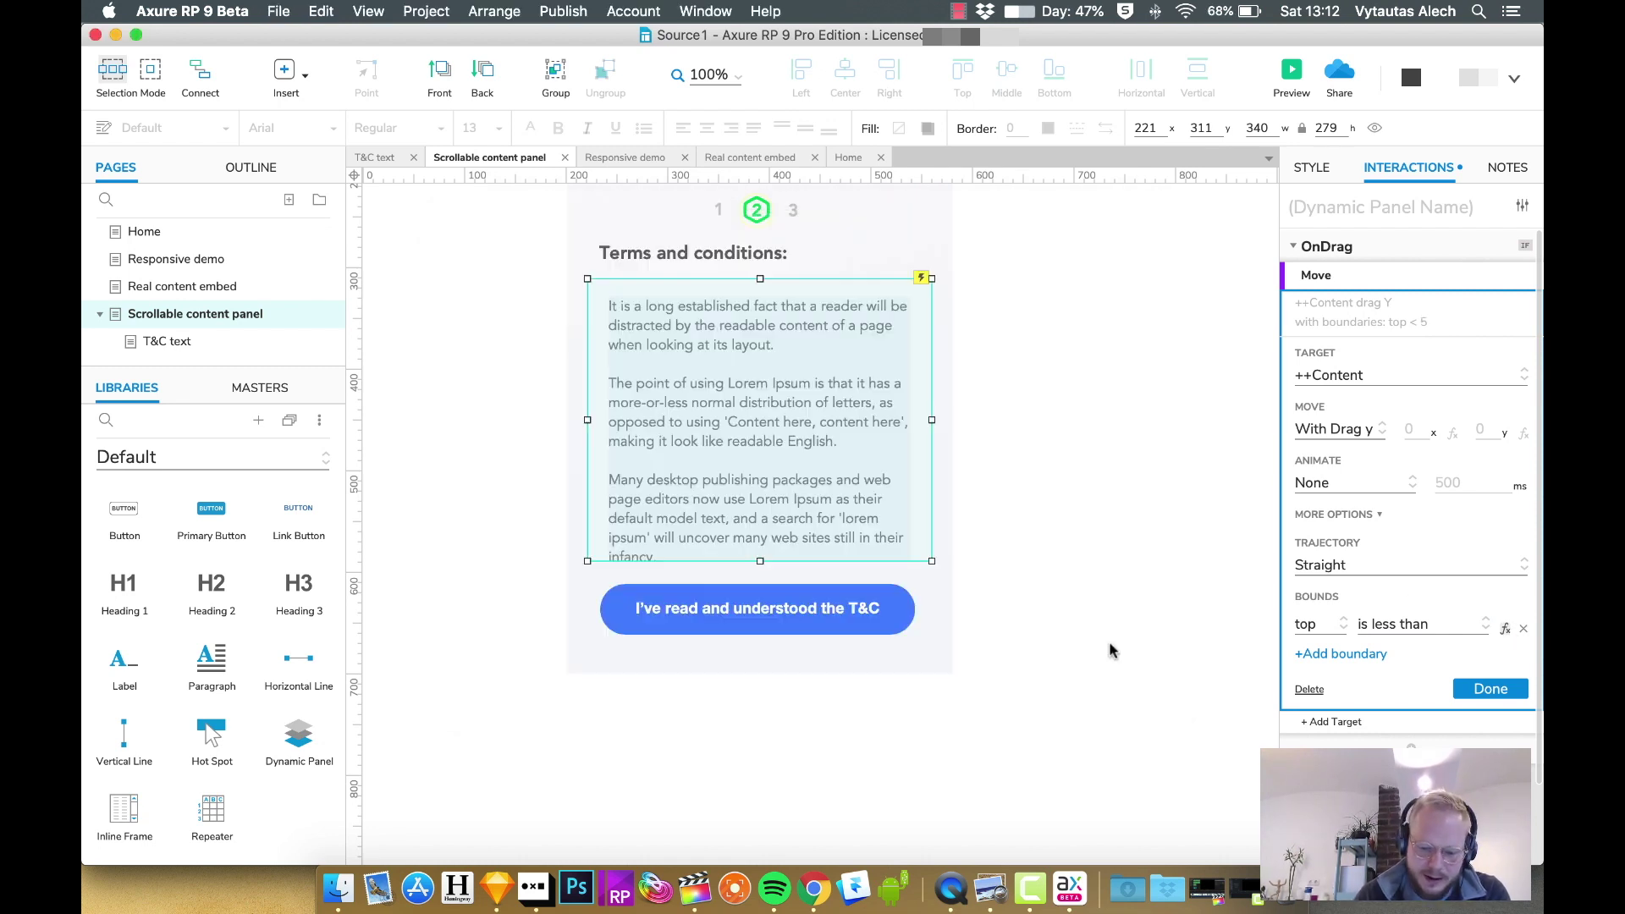
pyautogui.click(1491, 689)
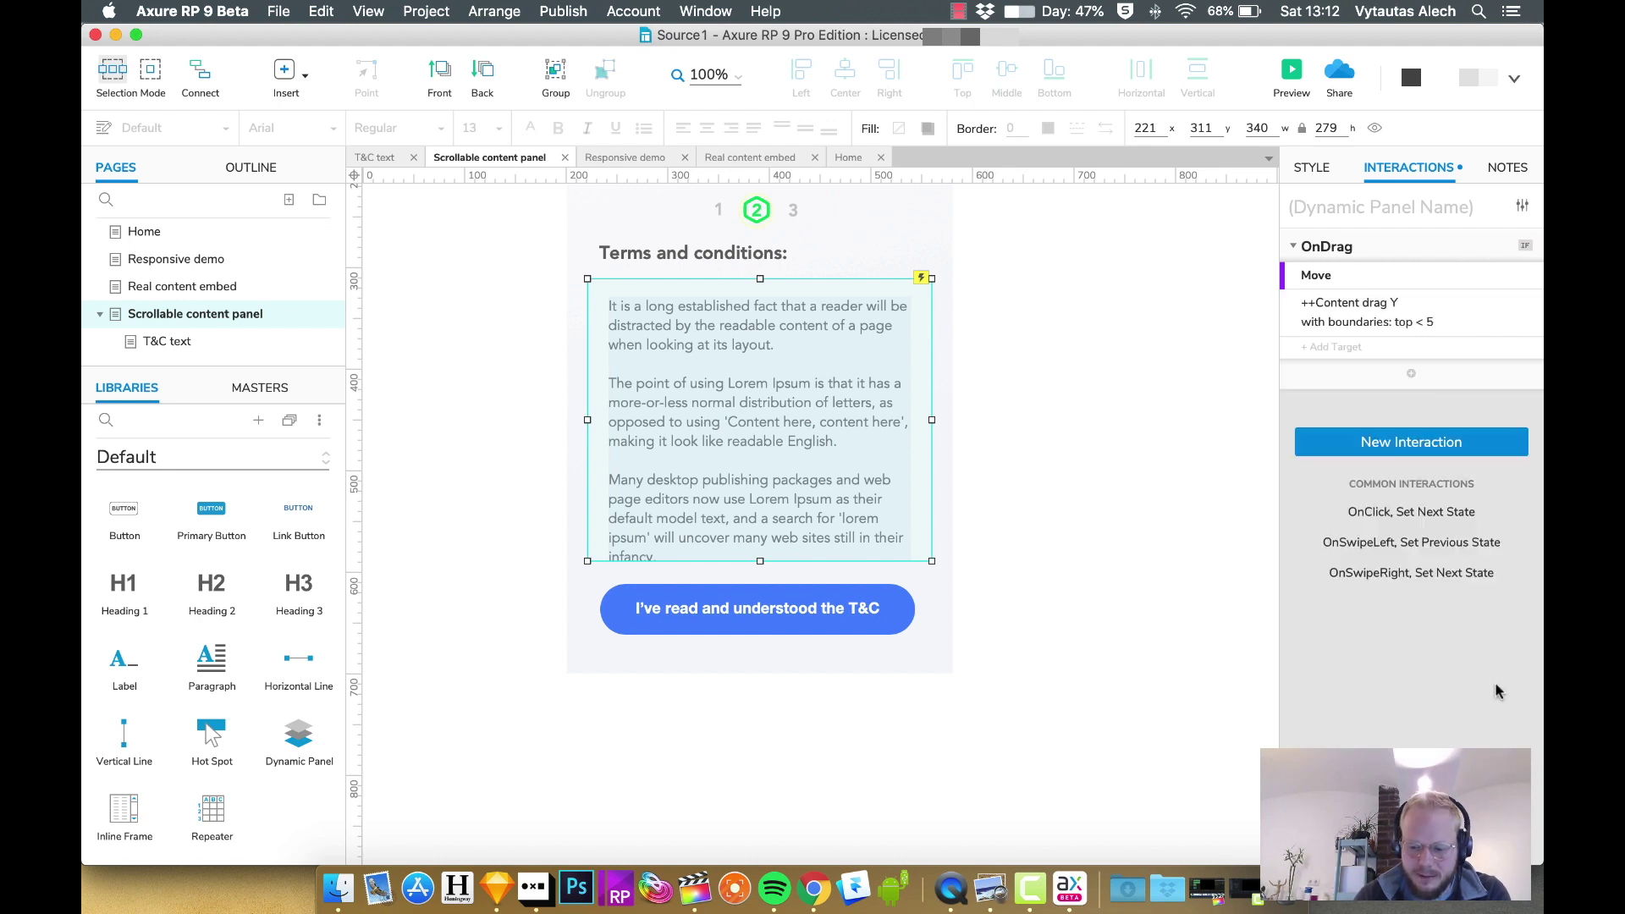
pyautogui.click(1283, 66)
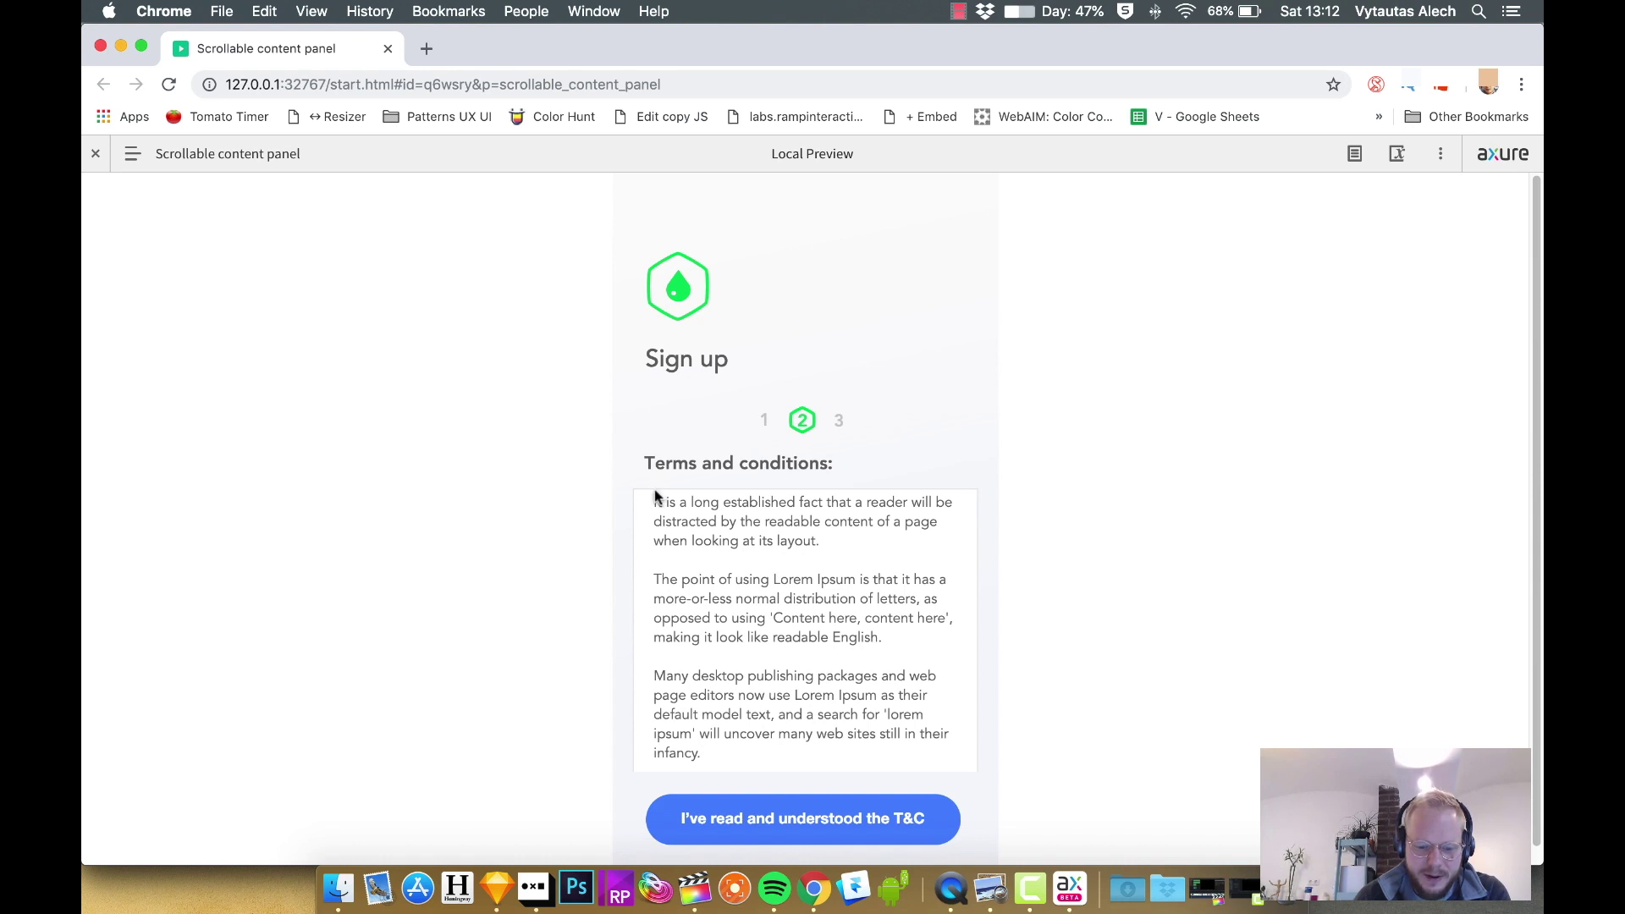
# Step: Scroll the terms text past its end in the Chrome preview, then close the preview
pyautogui.scroll(-15, 825, 638)
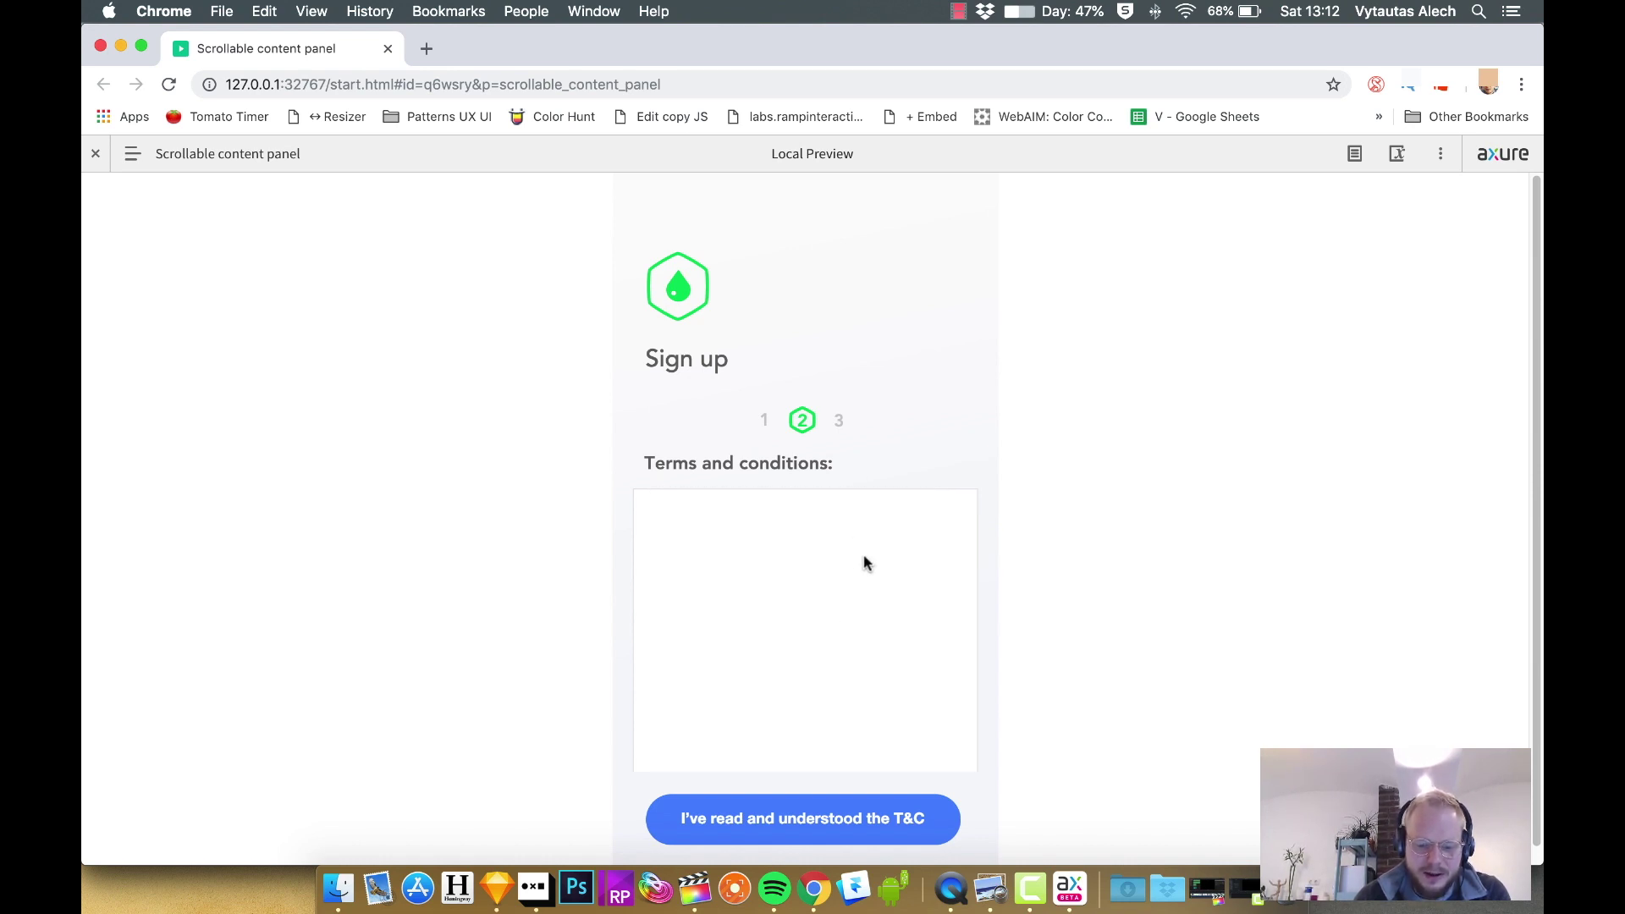
pyautogui.scroll(2, 806, 554)
pyautogui.scroll(15, 812, 644)
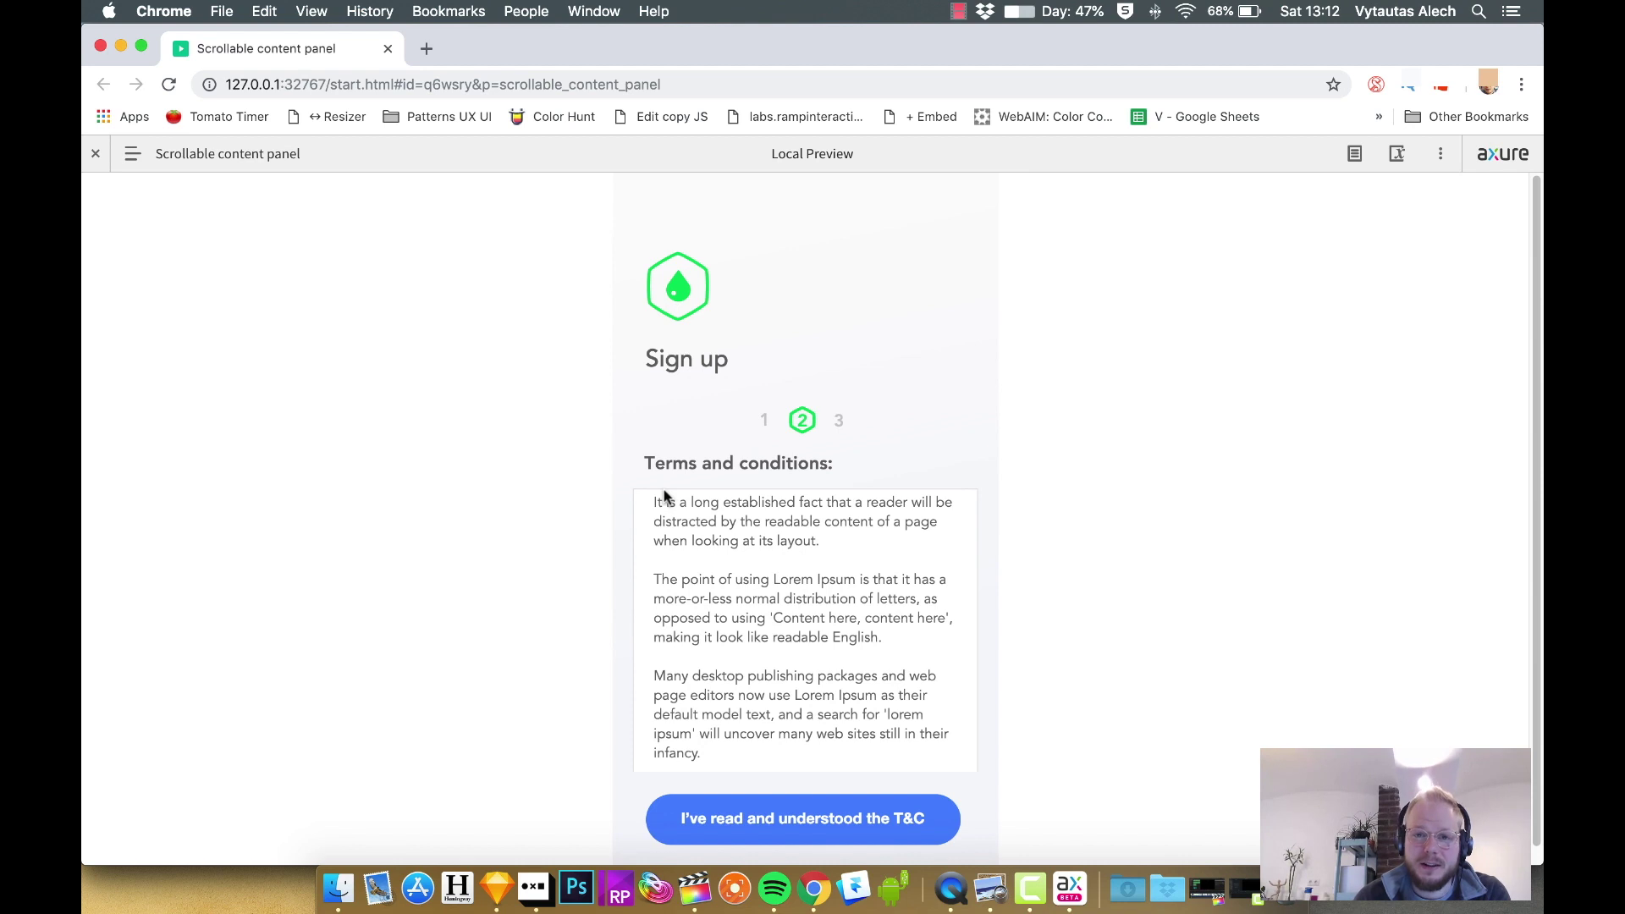
pyautogui.click(388, 51)
# Step: Add a second move boundary requiring ++Content's bottom to be greater than 270
pyautogui.click(1358, 318)
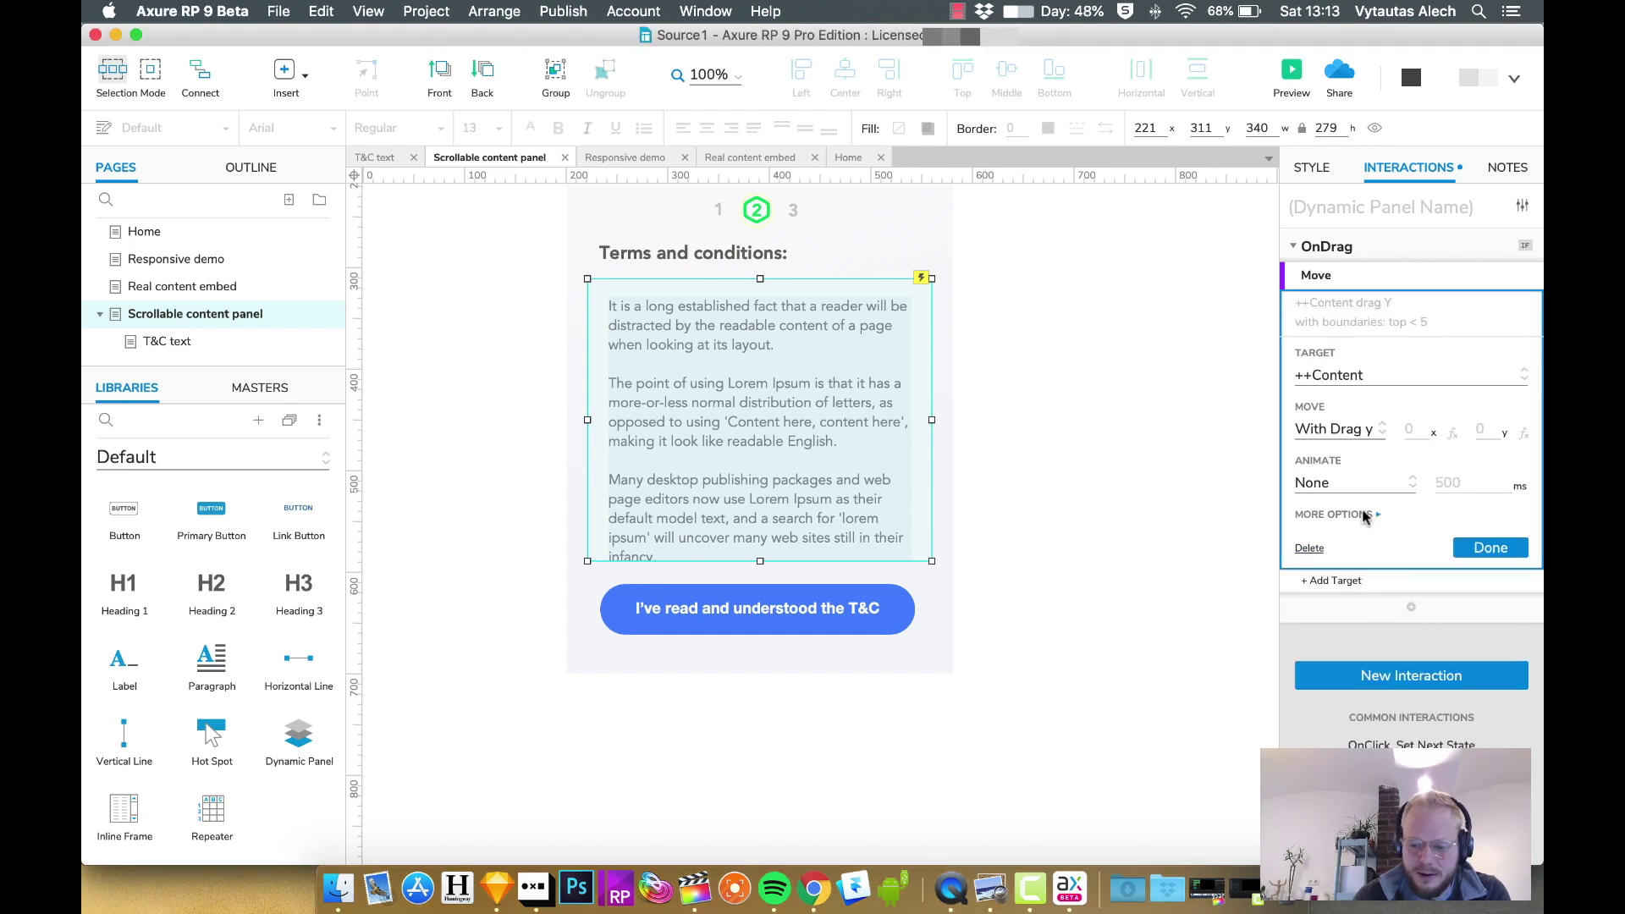
pyautogui.click(1365, 515)
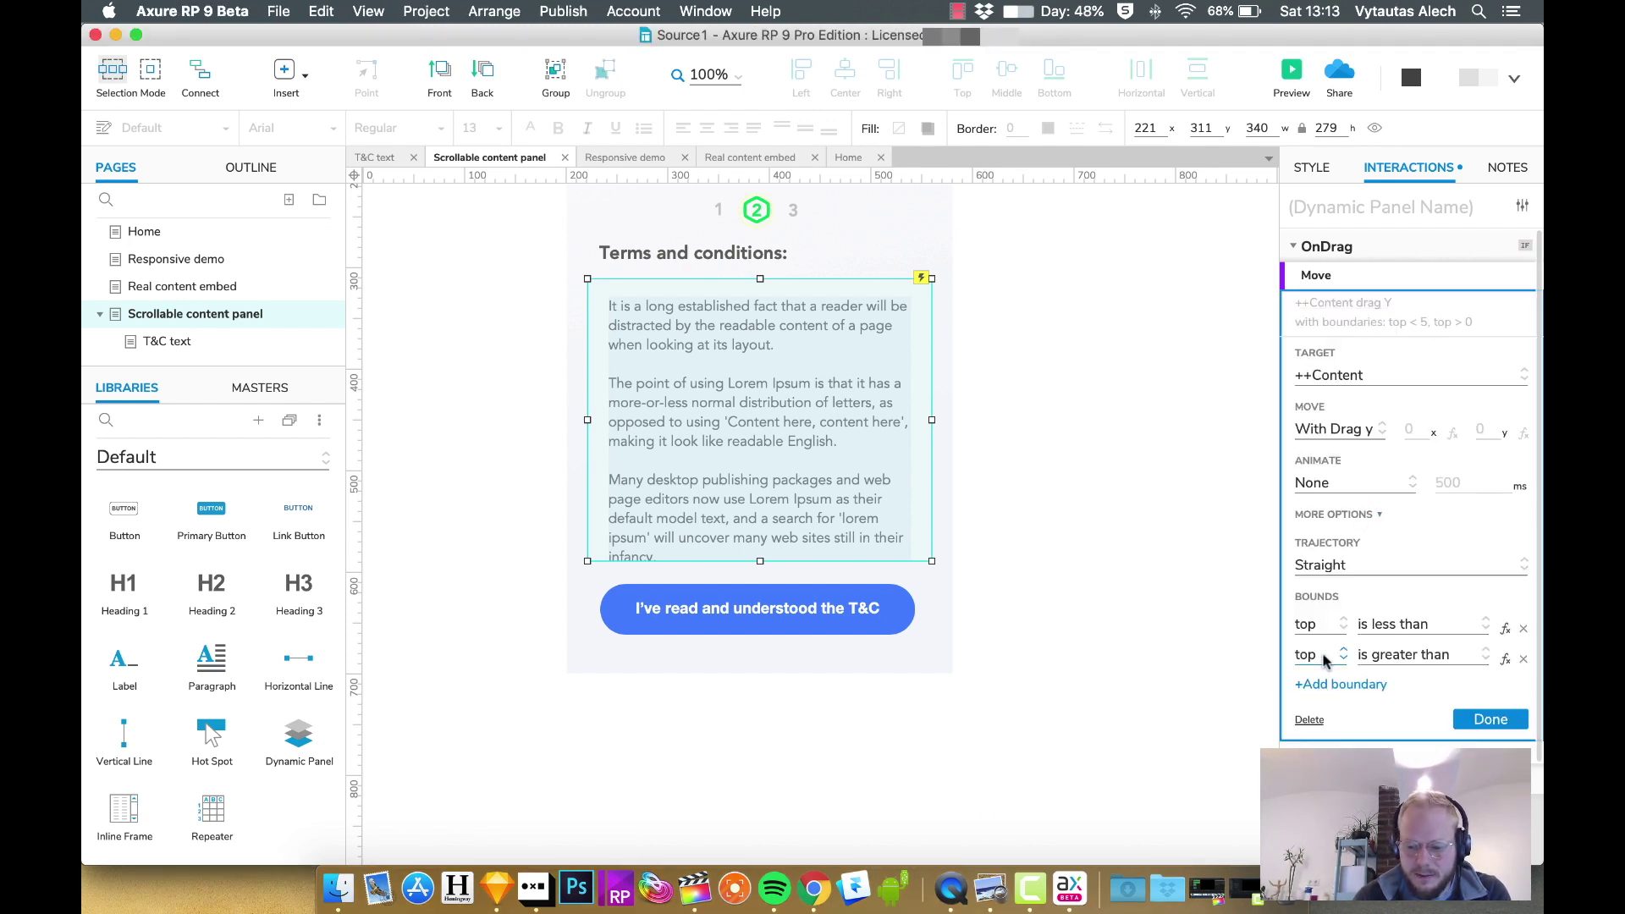
pyautogui.click(1330, 660)
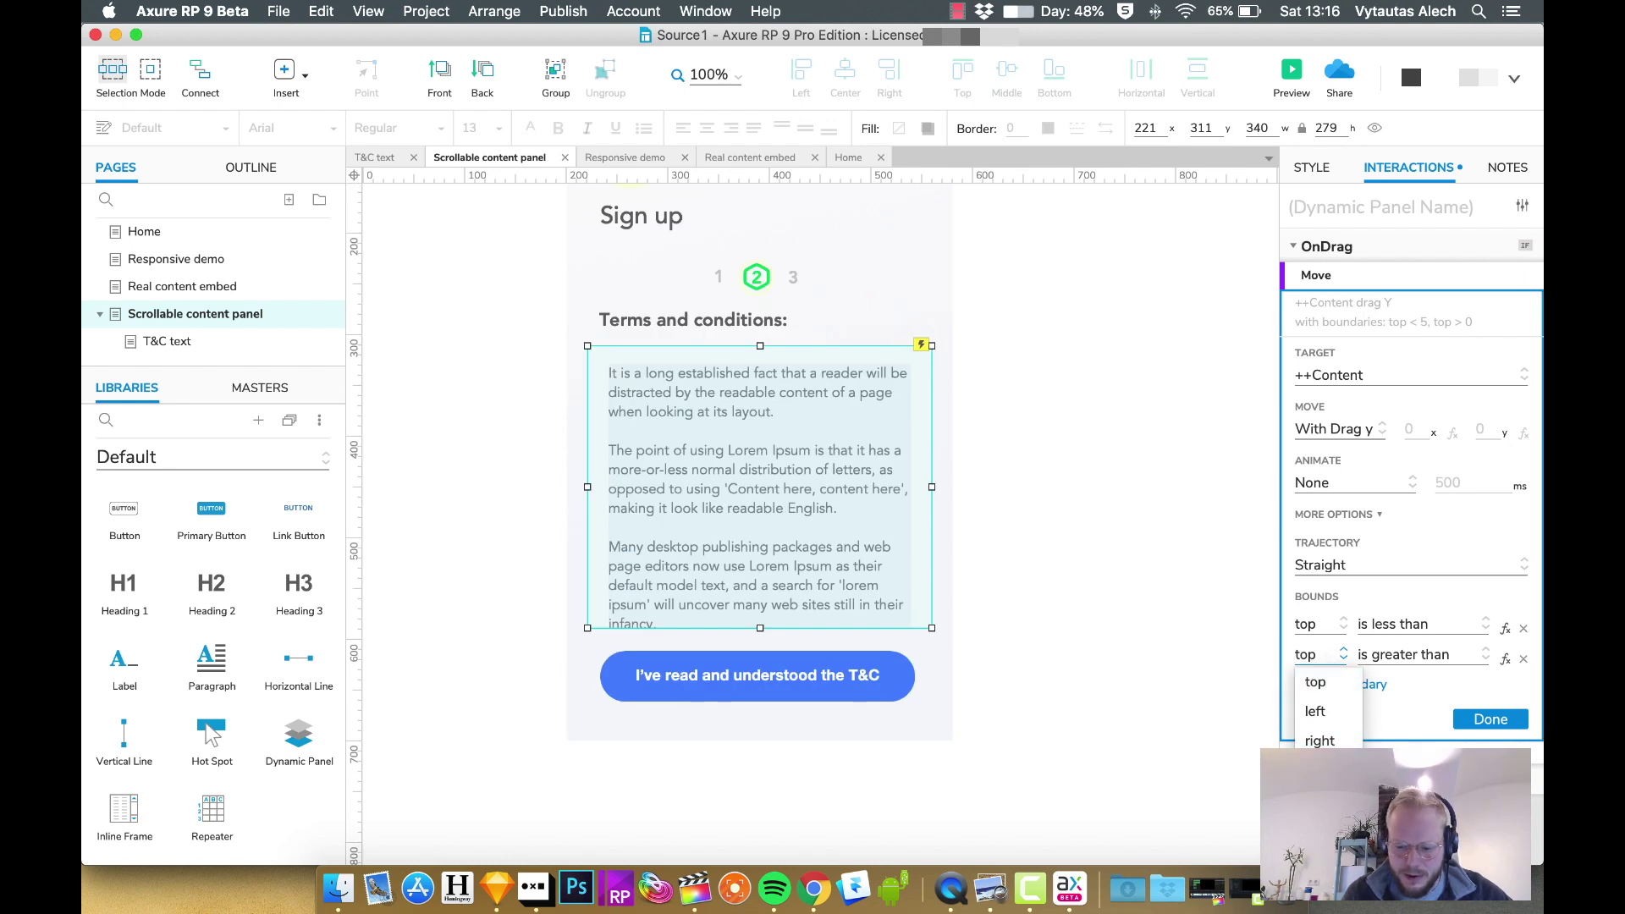
pyautogui.click(1323, 738)
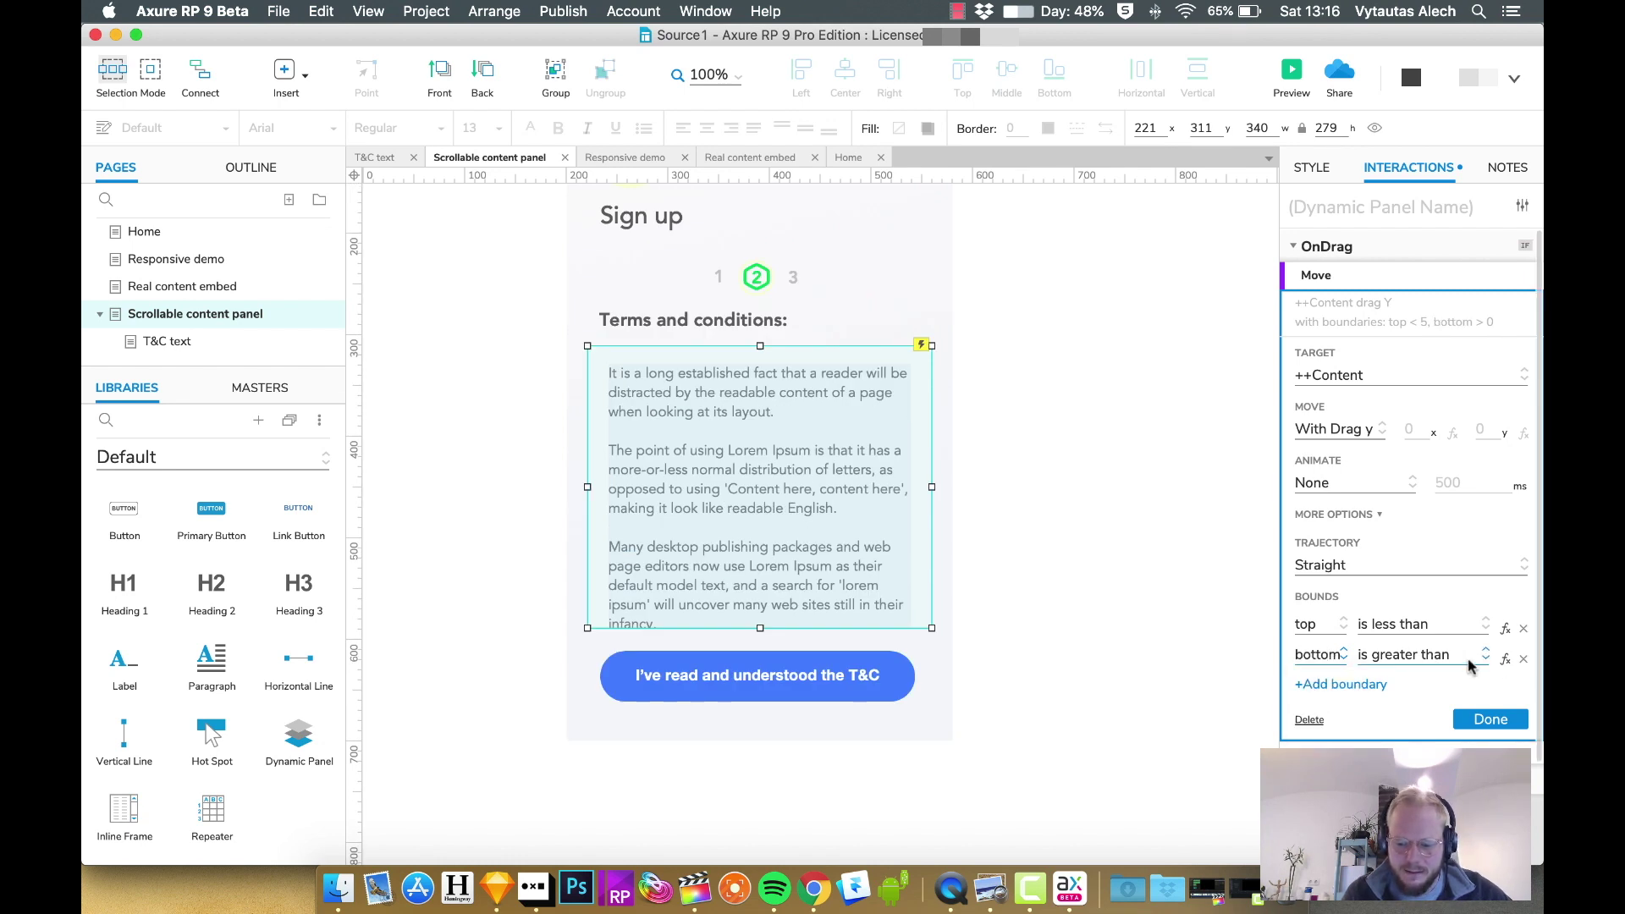
pyautogui.click(1505, 659)
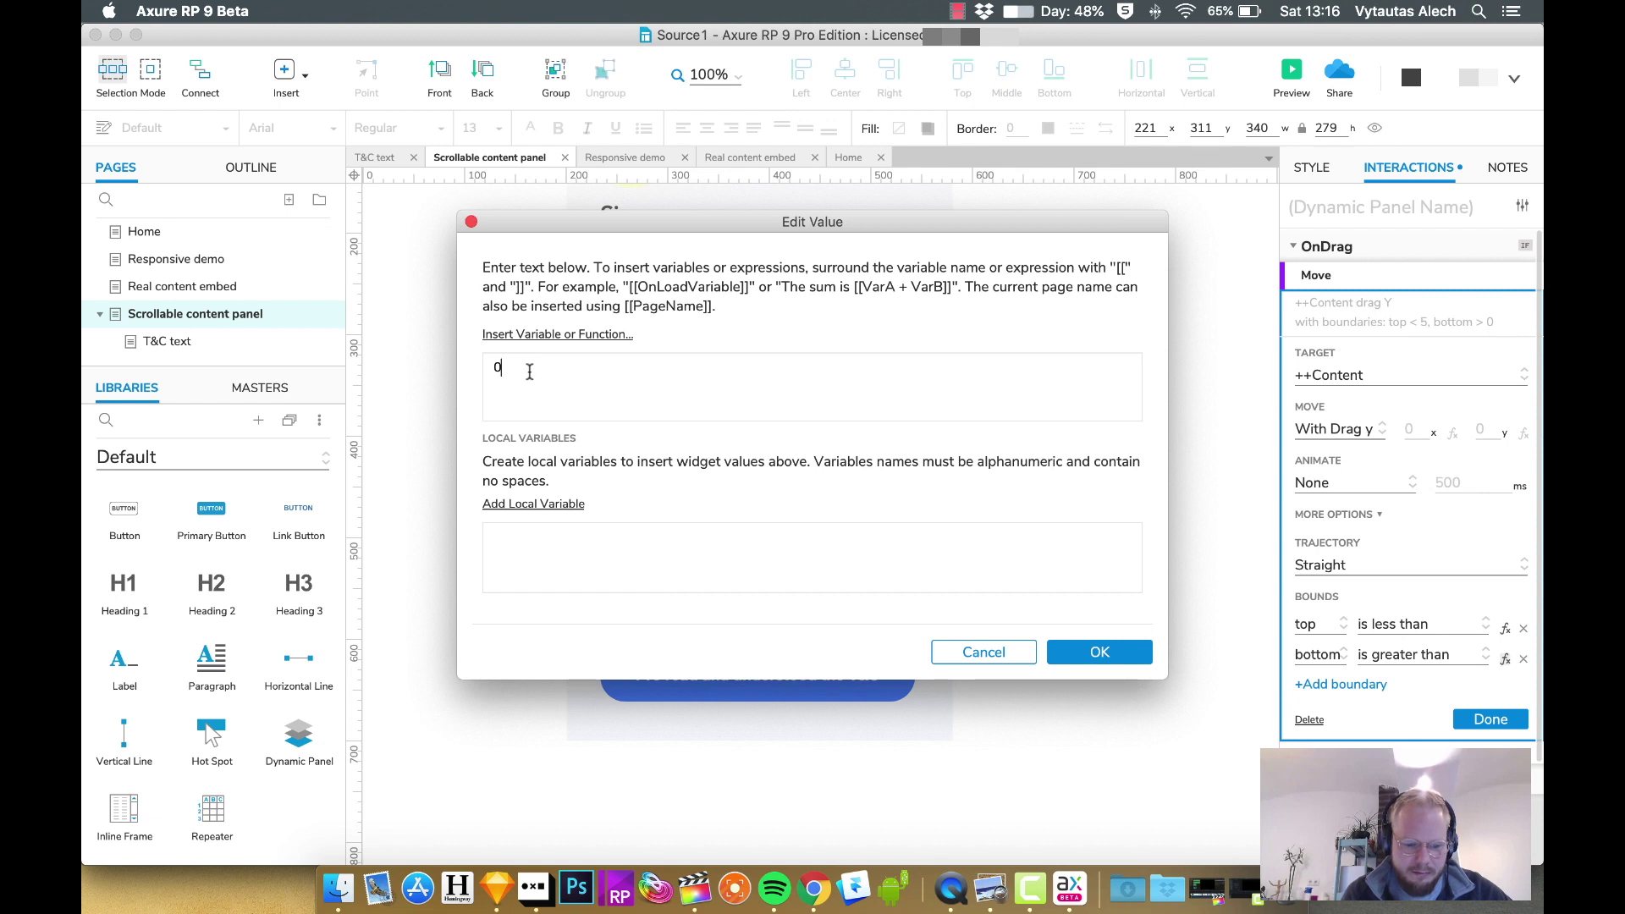
pyautogui.moveTo(530, 373); pyautogui.dragTo(467, 365)
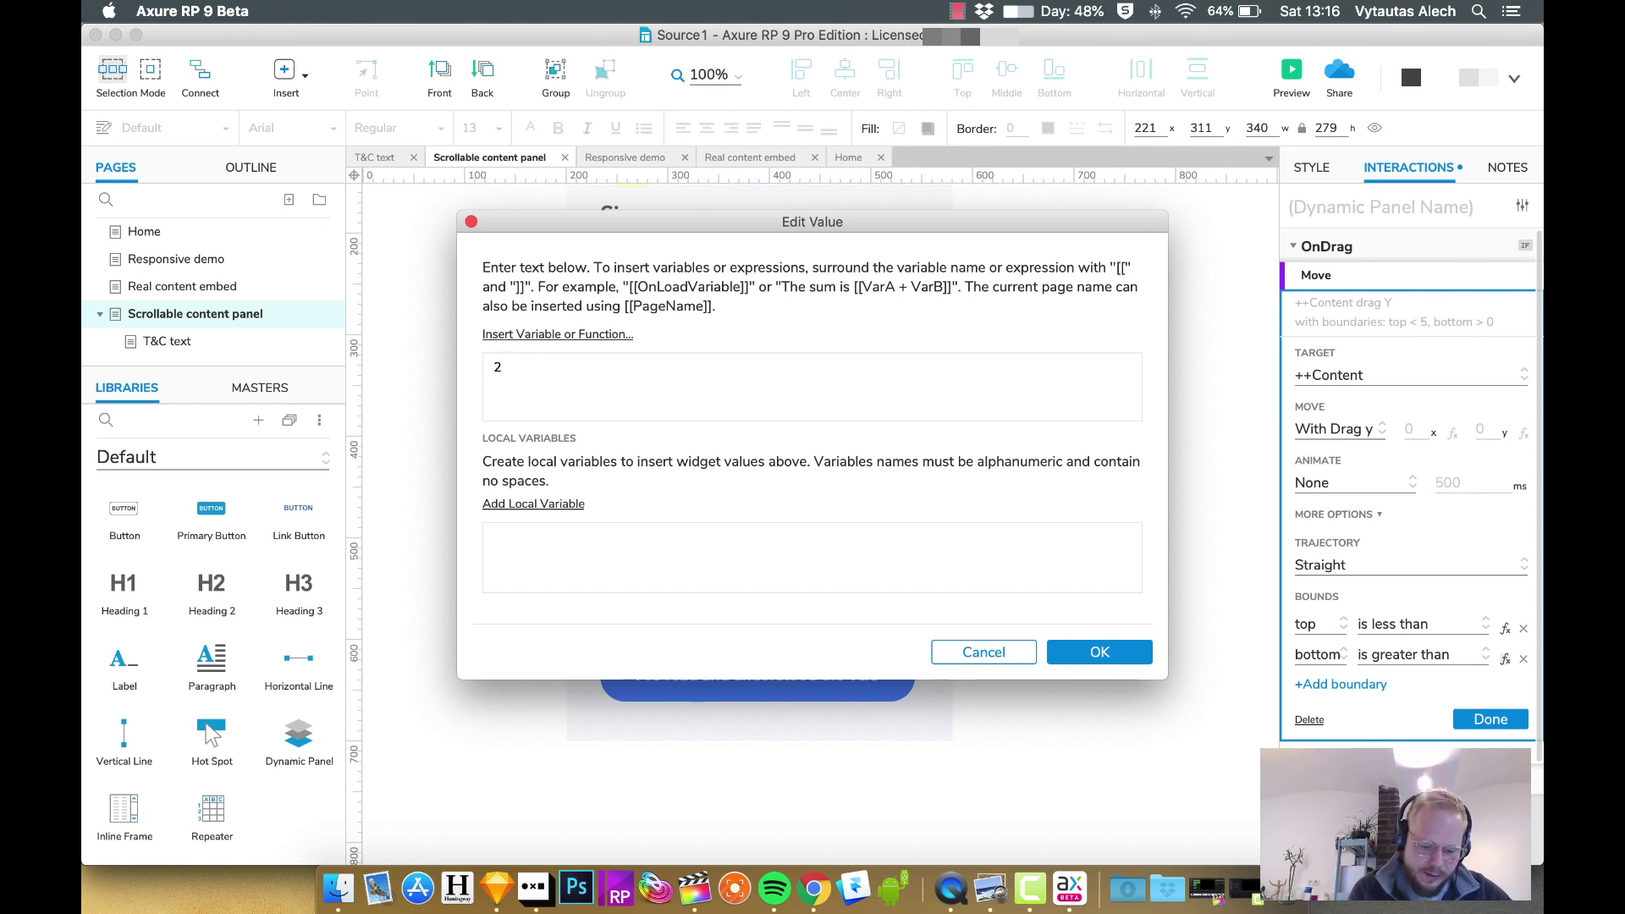
pyautogui.write('270')
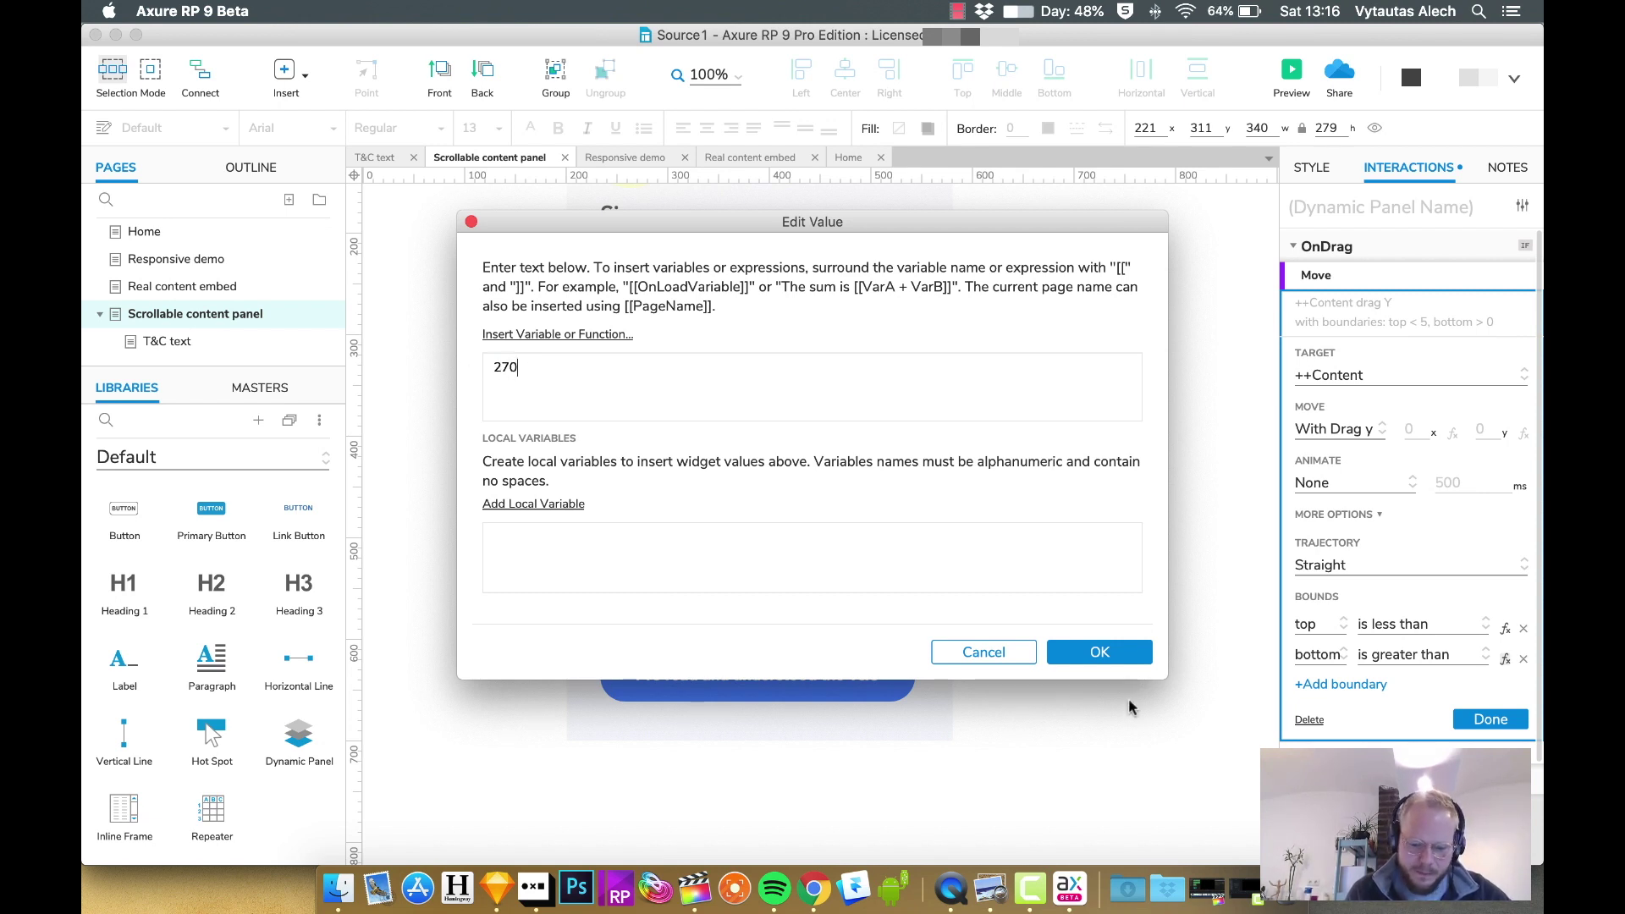
pyautogui.click(1100, 652)
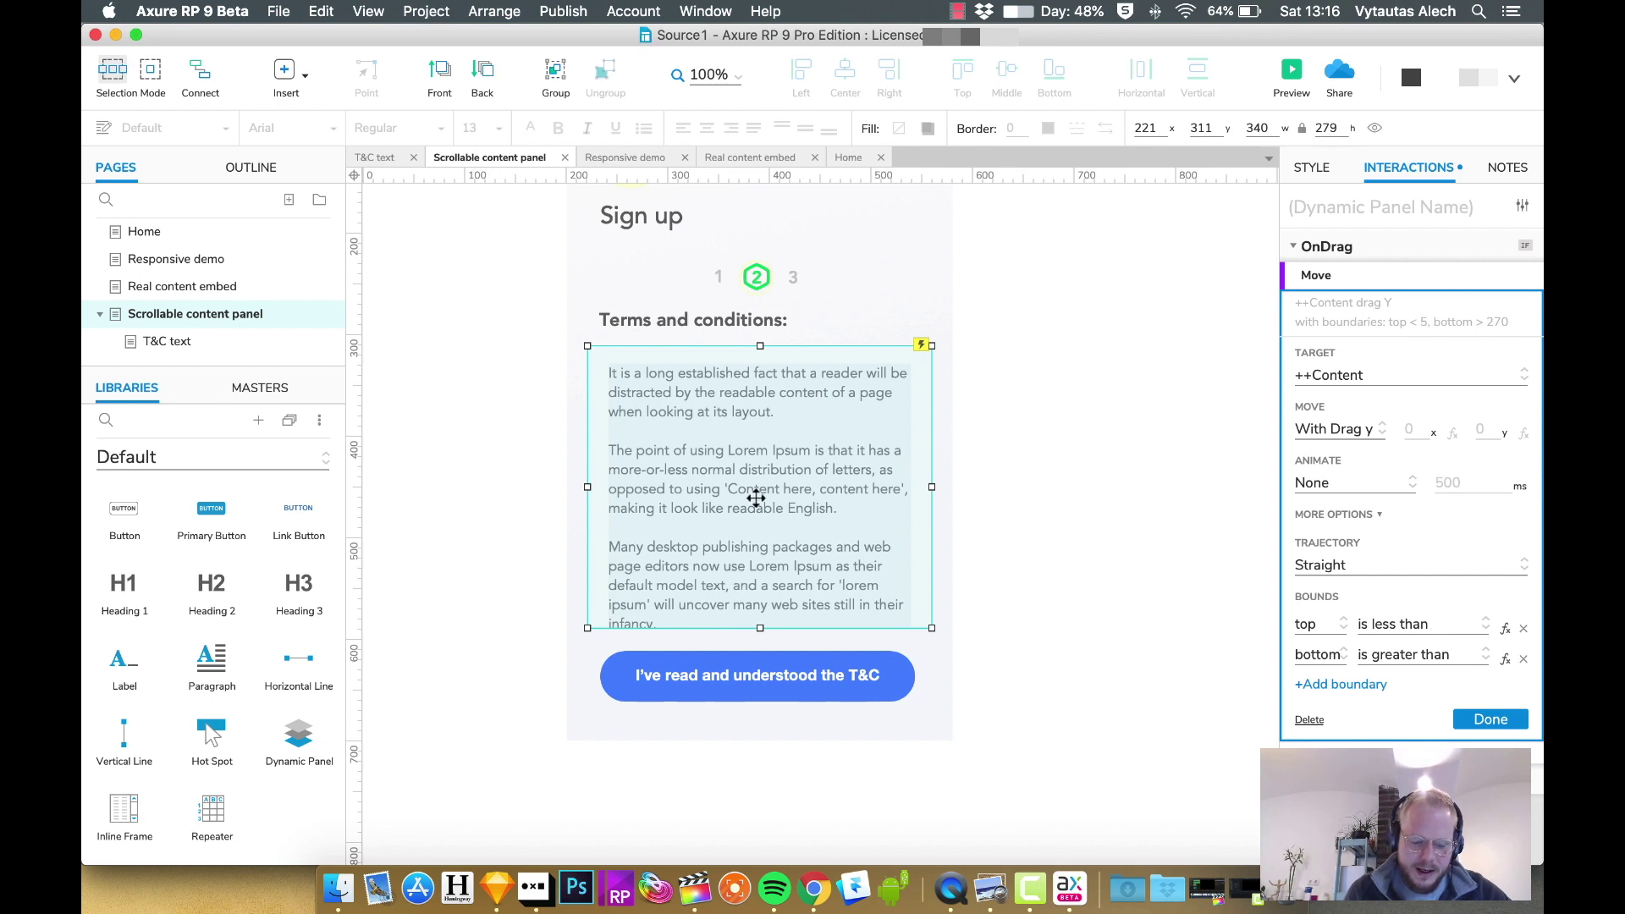
pyautogui.click(1491, 719)
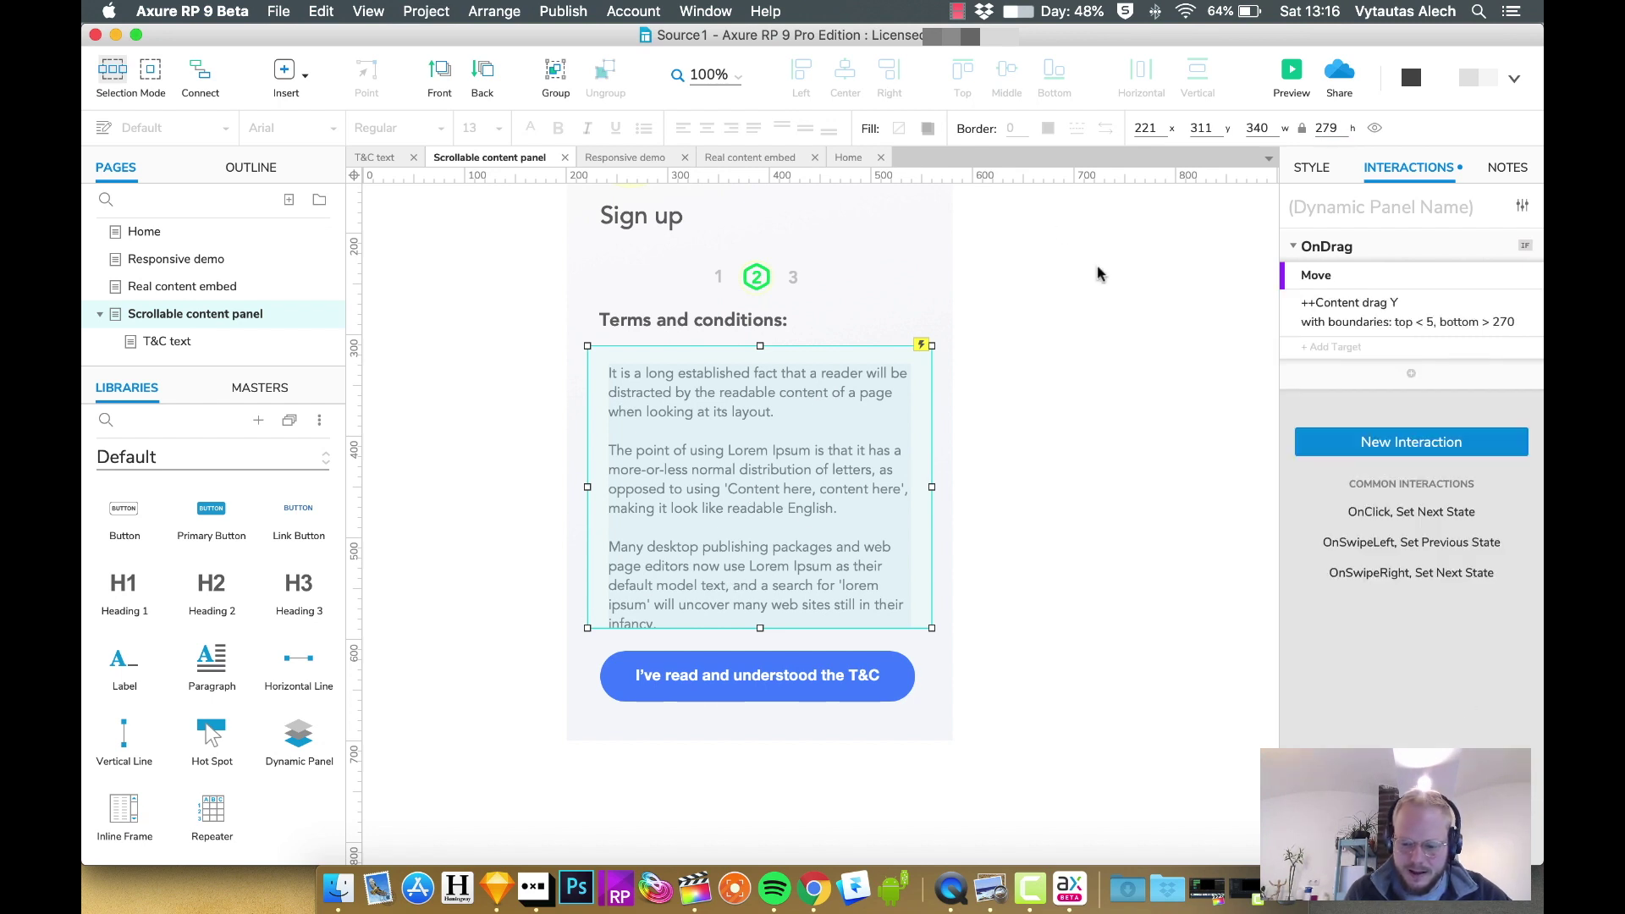
# Step: Preview the page, drag and wheel-scroll the bounded terms text, then return to Axure
pyautogui.click(1295, 74)
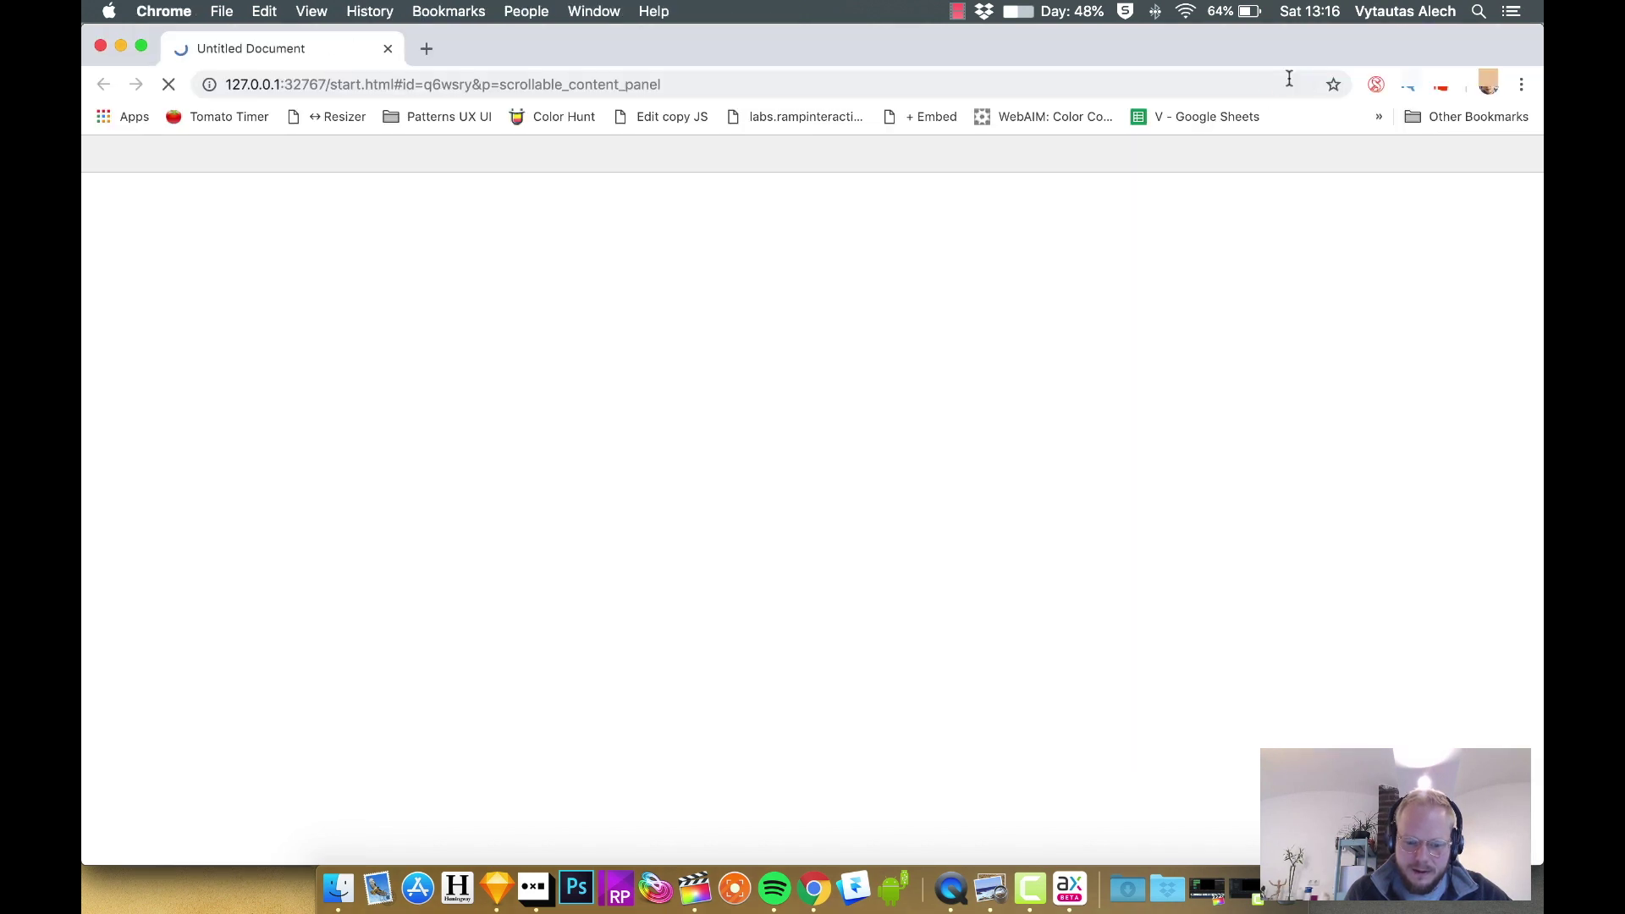
pyautogui.moveTo(794, 730); pyautogui.dragTo(809, 525)
pyautogui.scroll(-3, 810, 526)
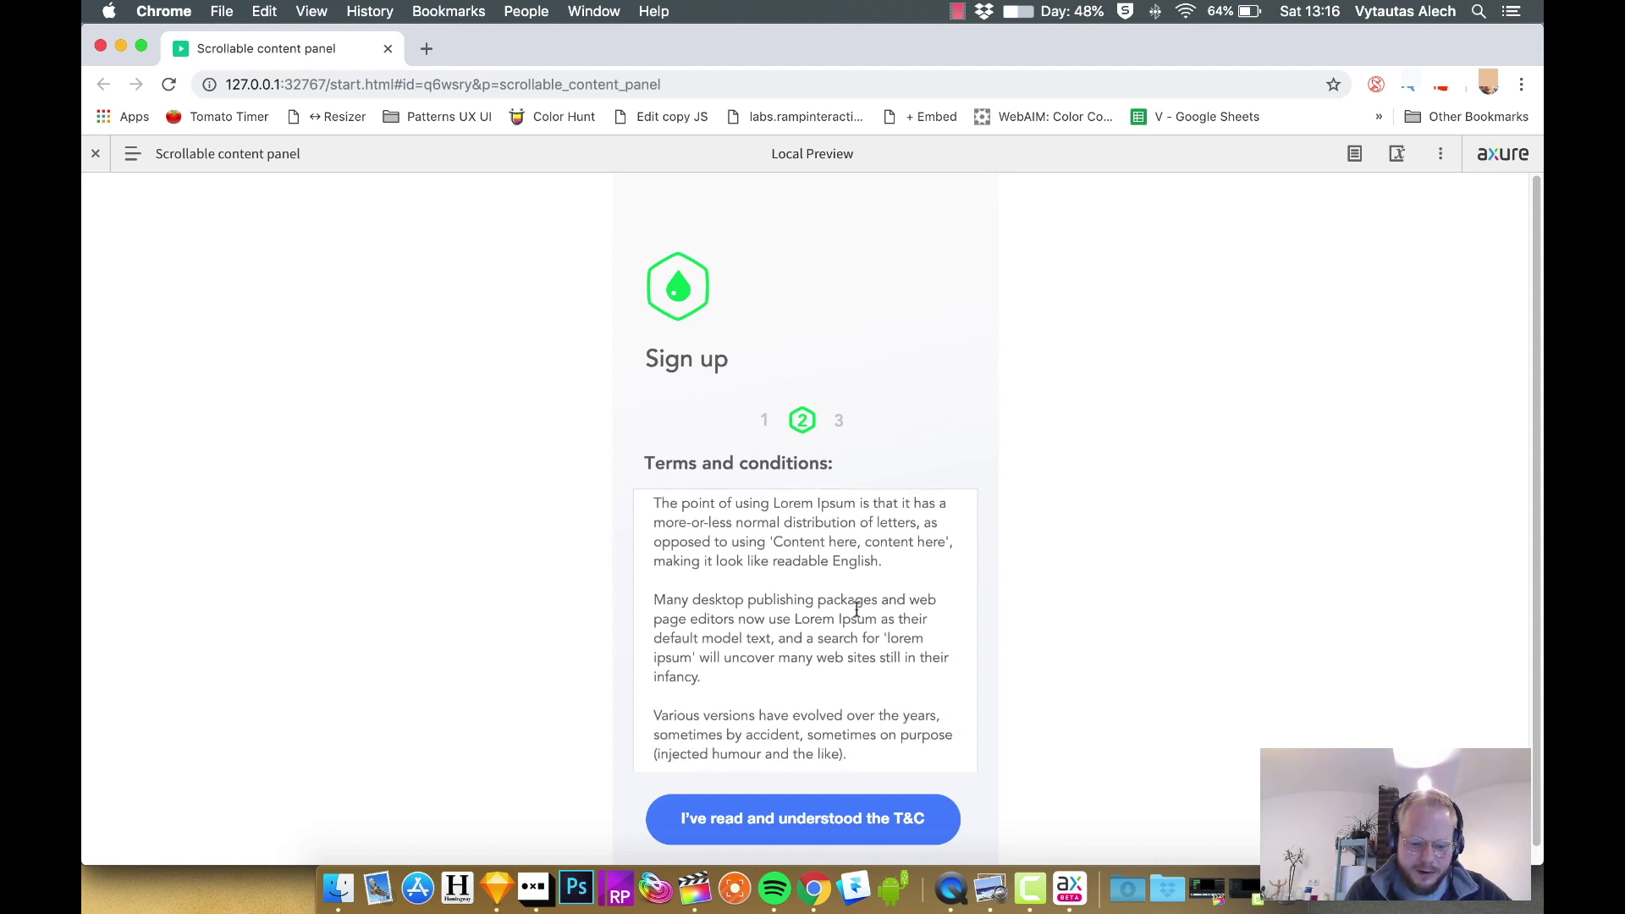
pyautogui.scroll(5, 833, 603)
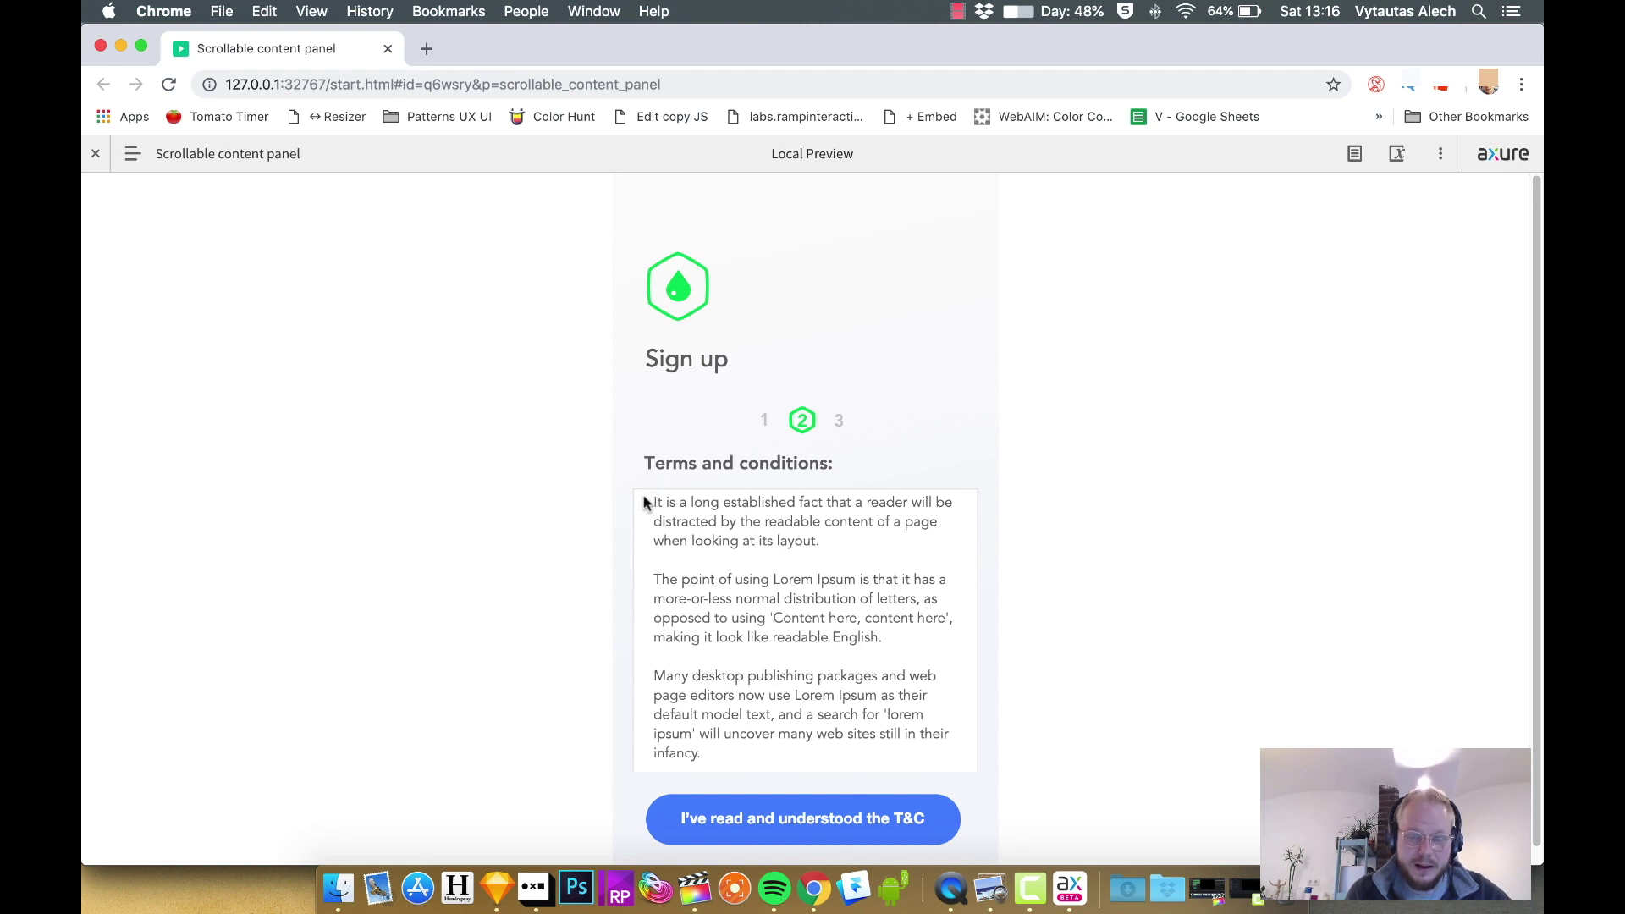
pyautogui.scroll(1, 846, 541)
pyautogui.scroll(-3, 828, 660)
pyautogui.scroll(2, 826, 589)
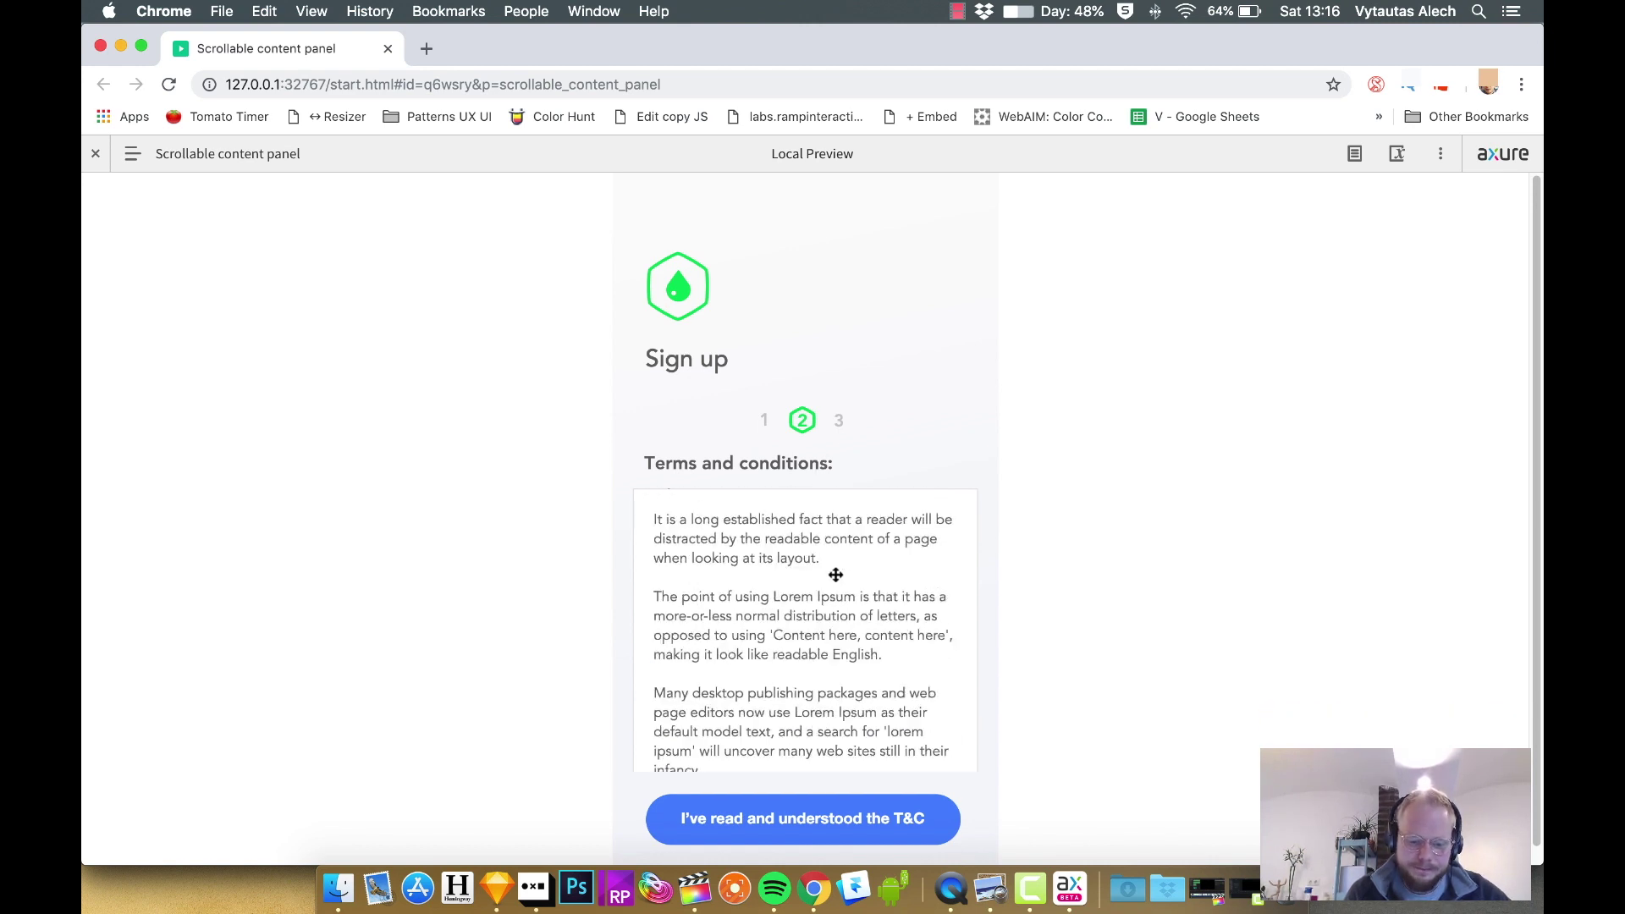
pyautogui.moveTo(836, 575); pyautogui.dragTo(849, 729)
pyautogui.press('super+Tab')
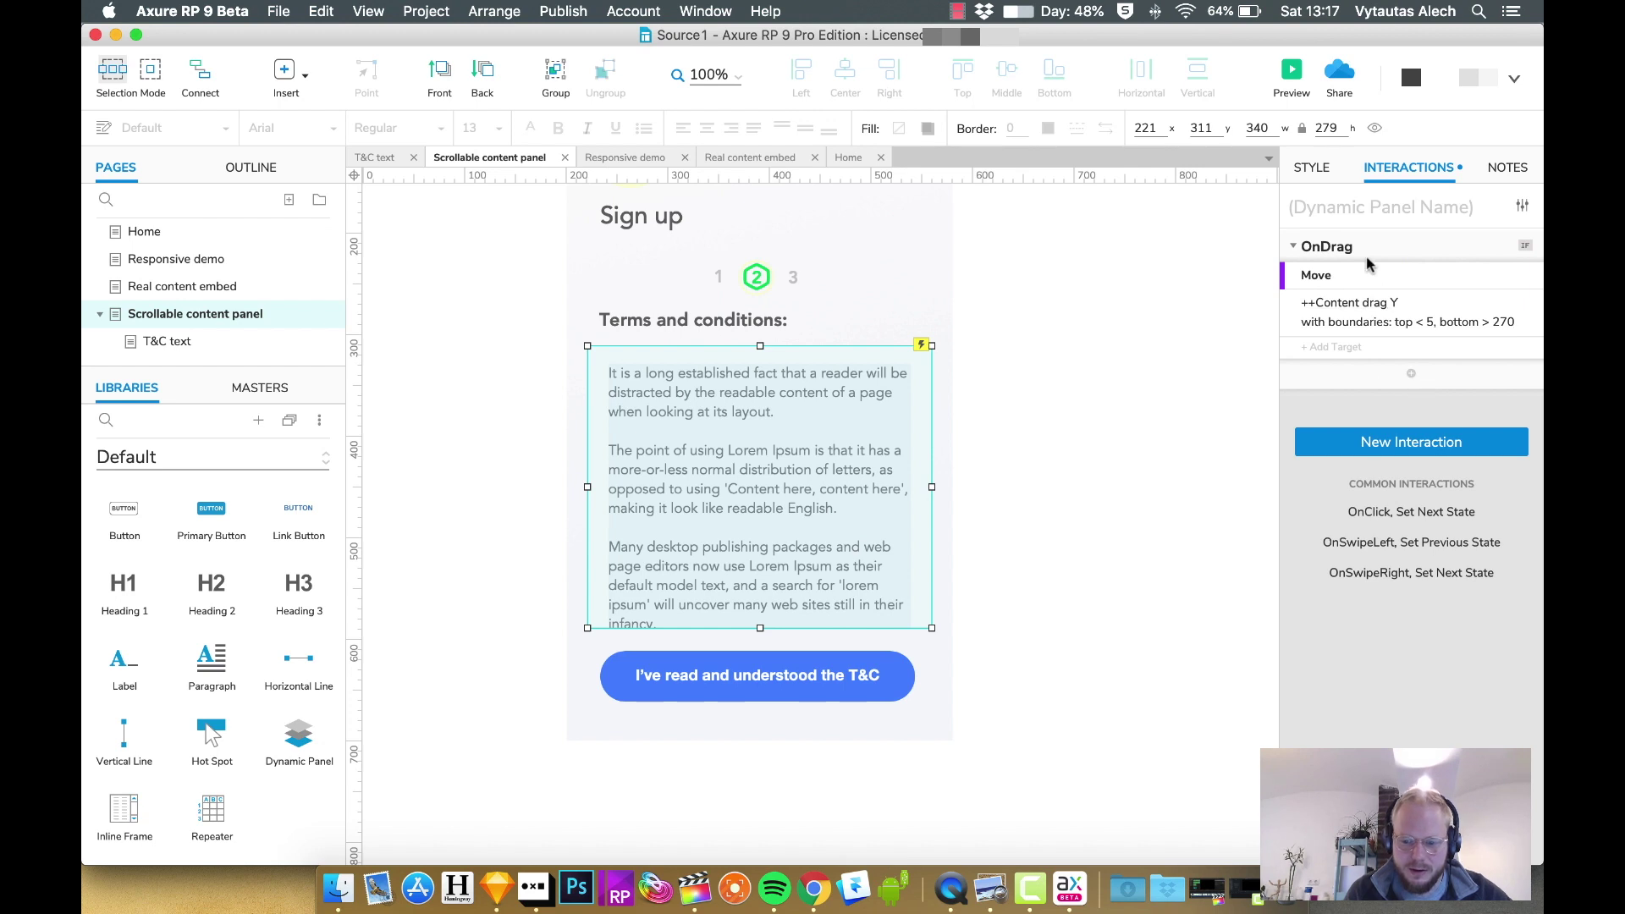
# Step: Set the terms dynamic panel's scrolling to Scroll Vertical and preview the page
pyautogui.click(1310, 169)
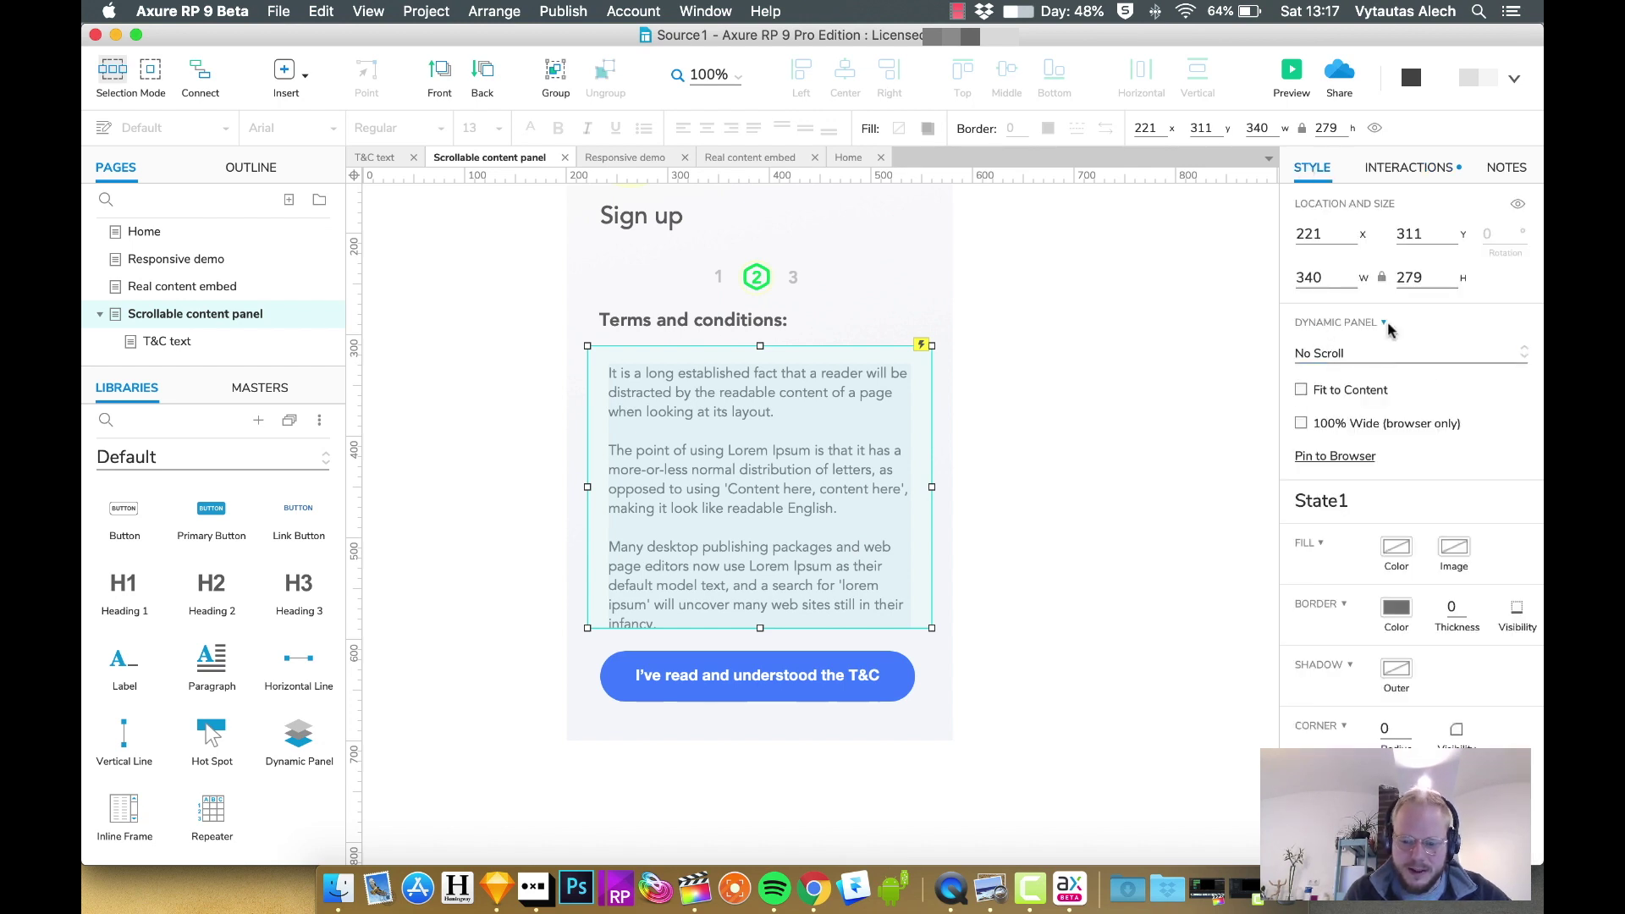
pyautogui.click(1336, 361)
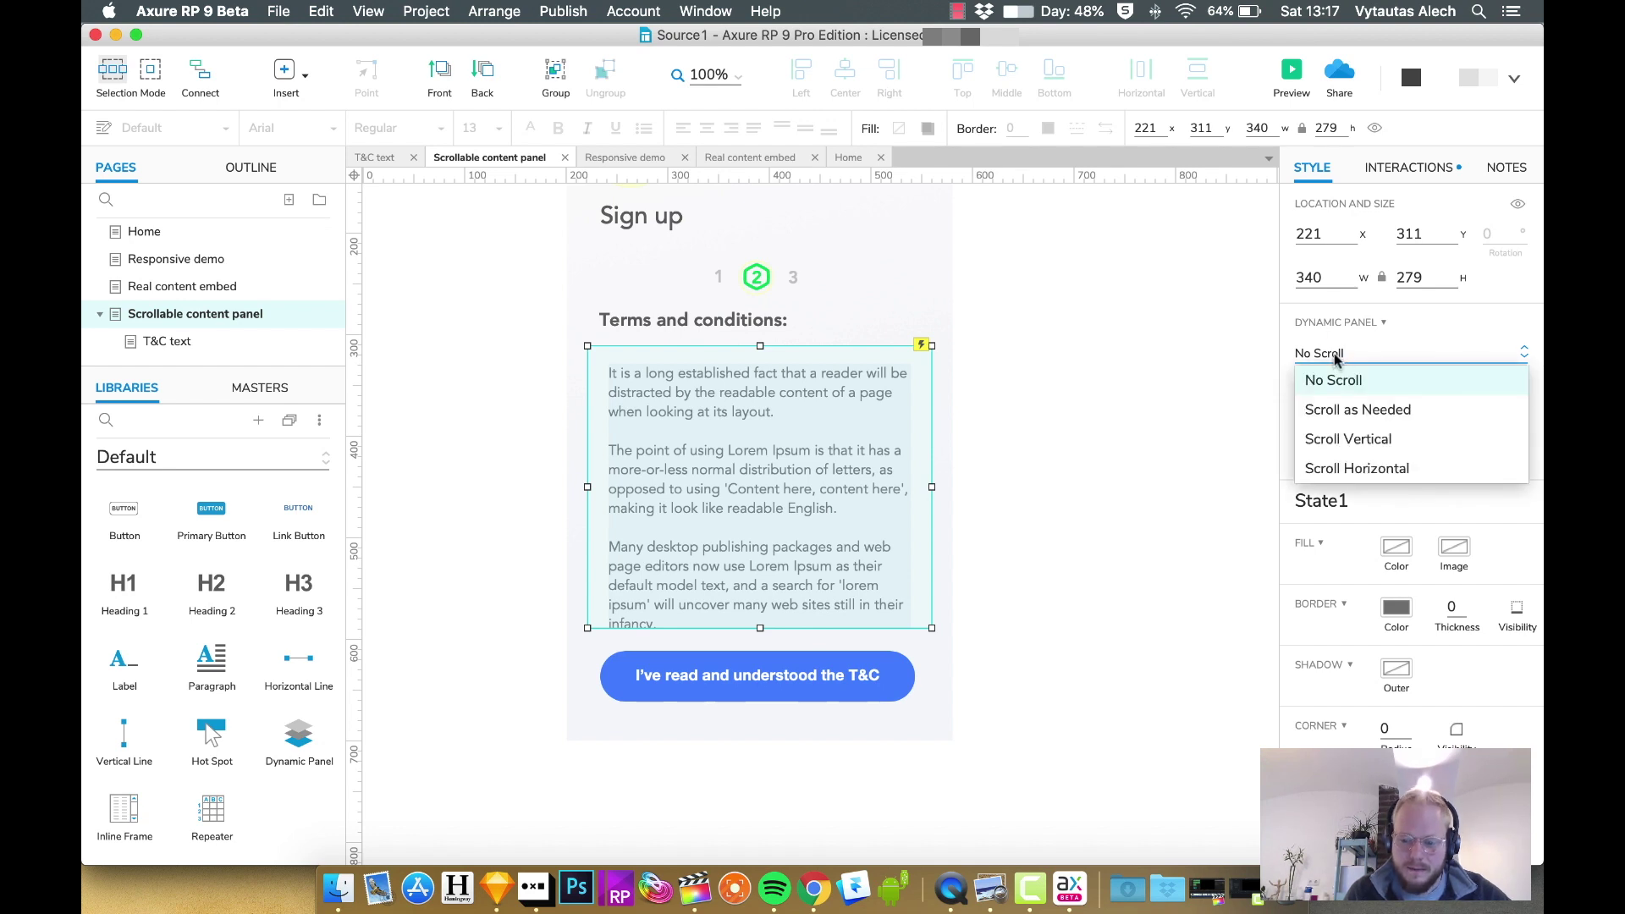
pyautogui.click(1391, 414)
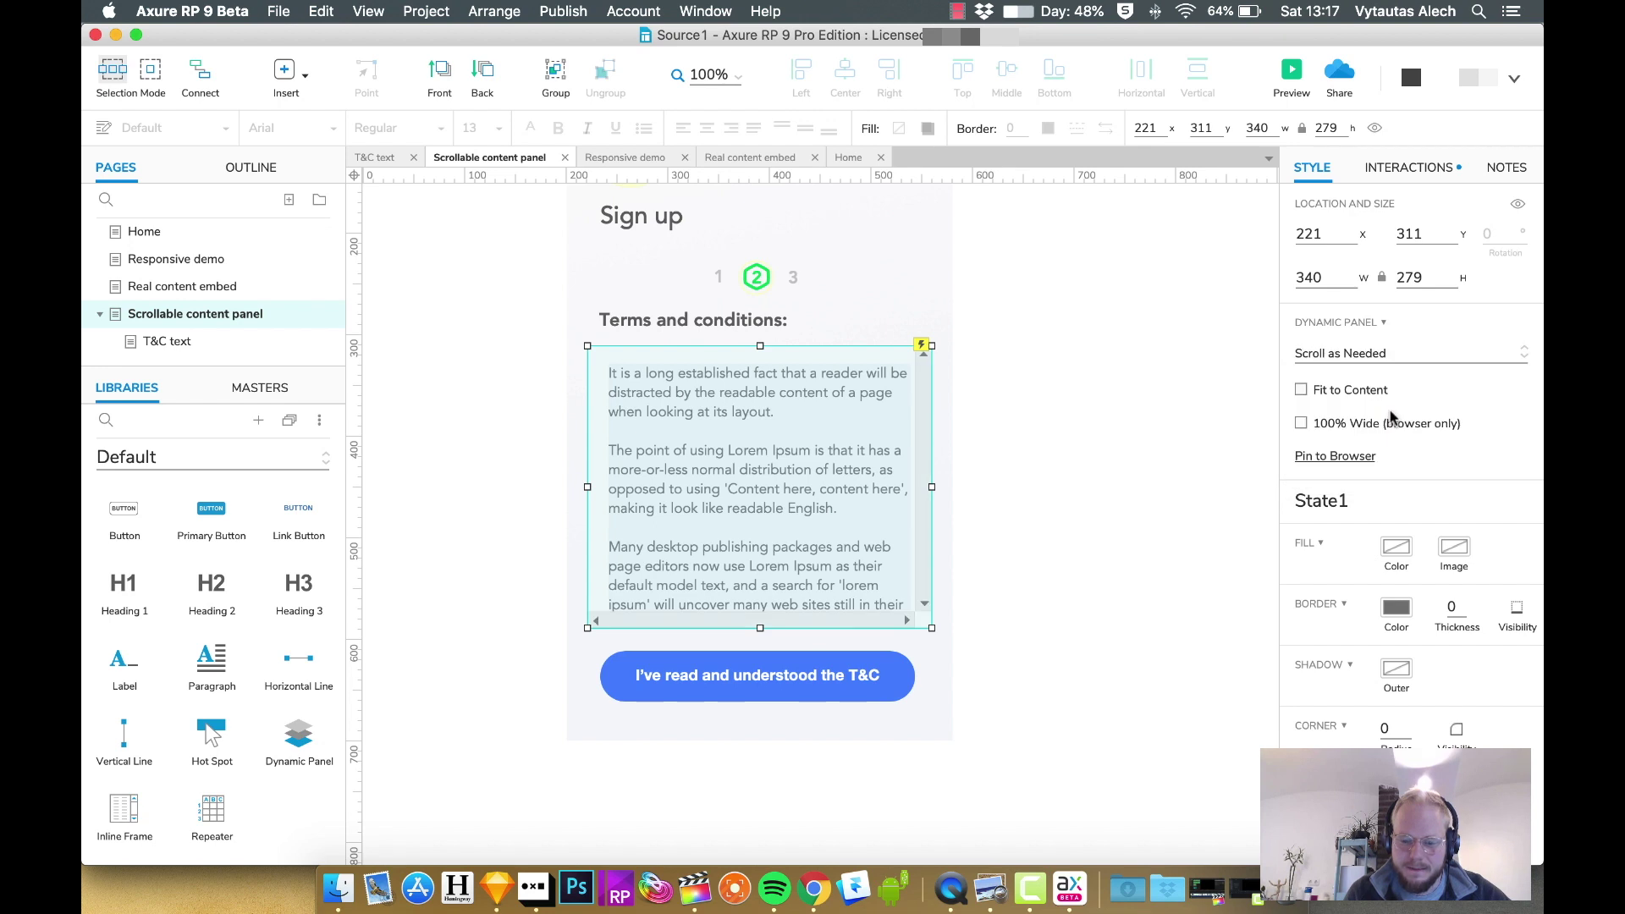
pyautogui.click(1420, 357)
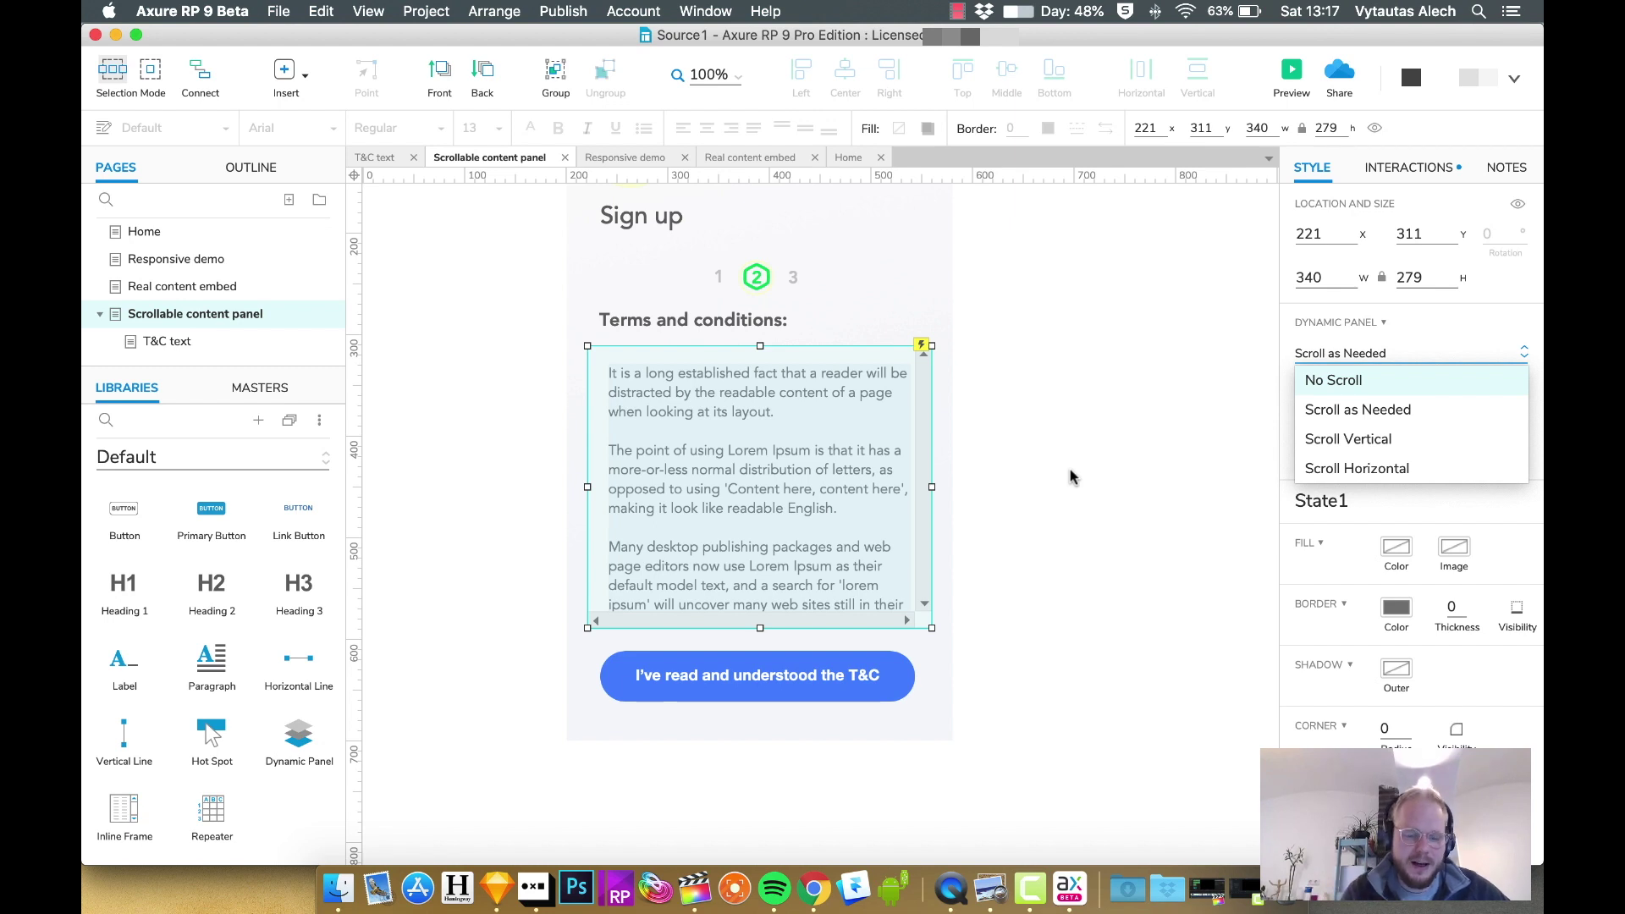
pyautogui.click(1342, 438)
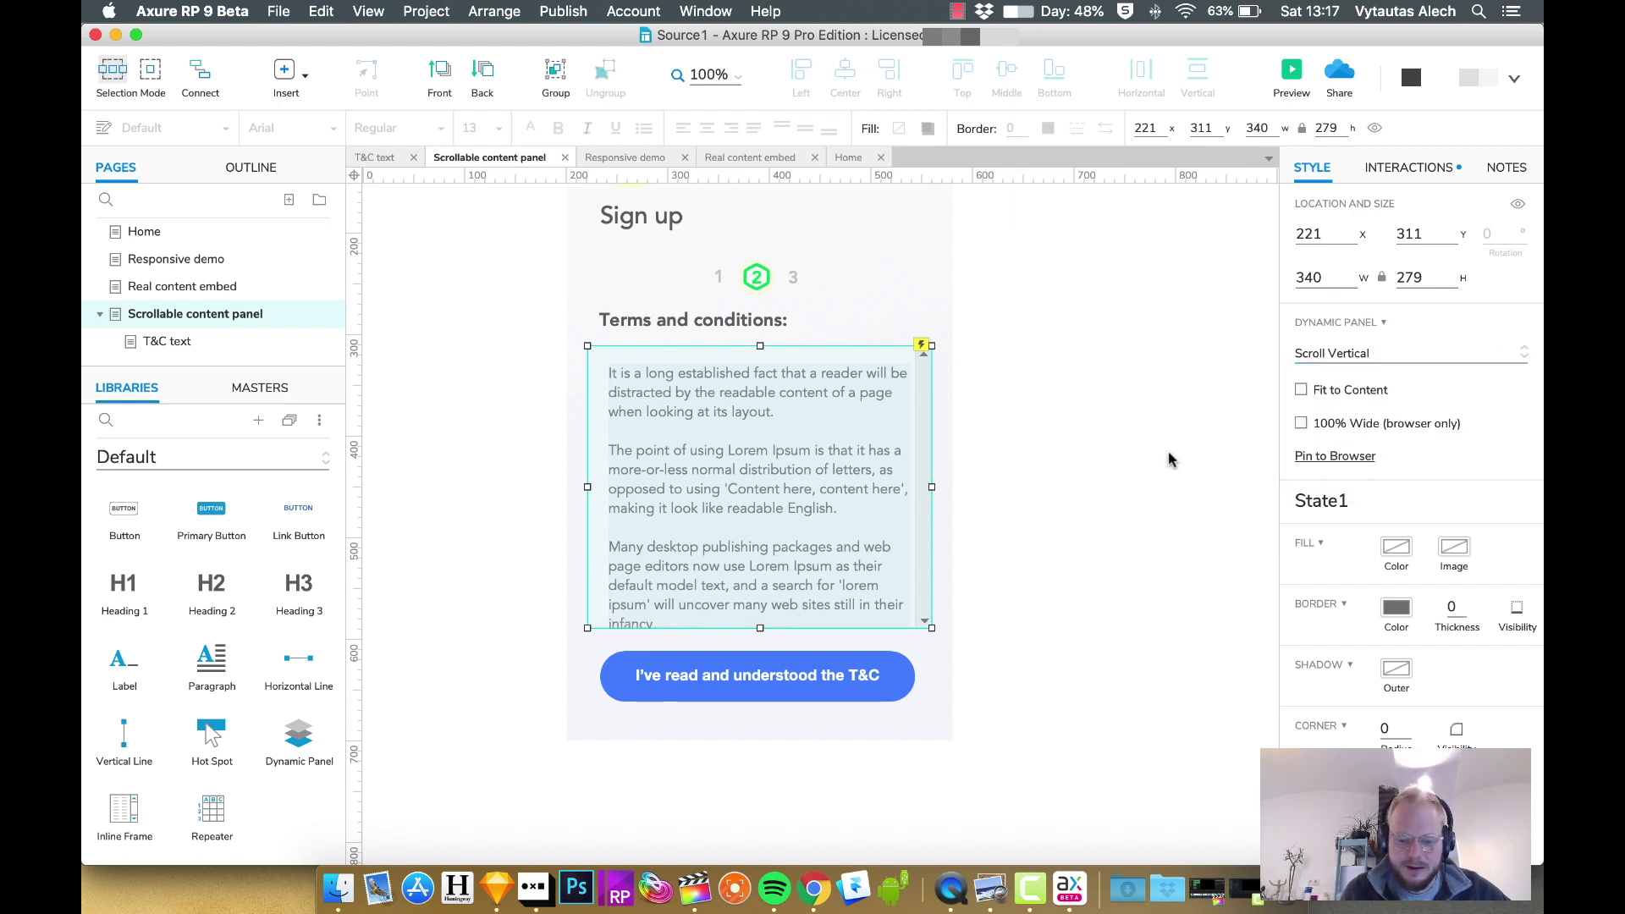
pyautogui.click(1291, 73)
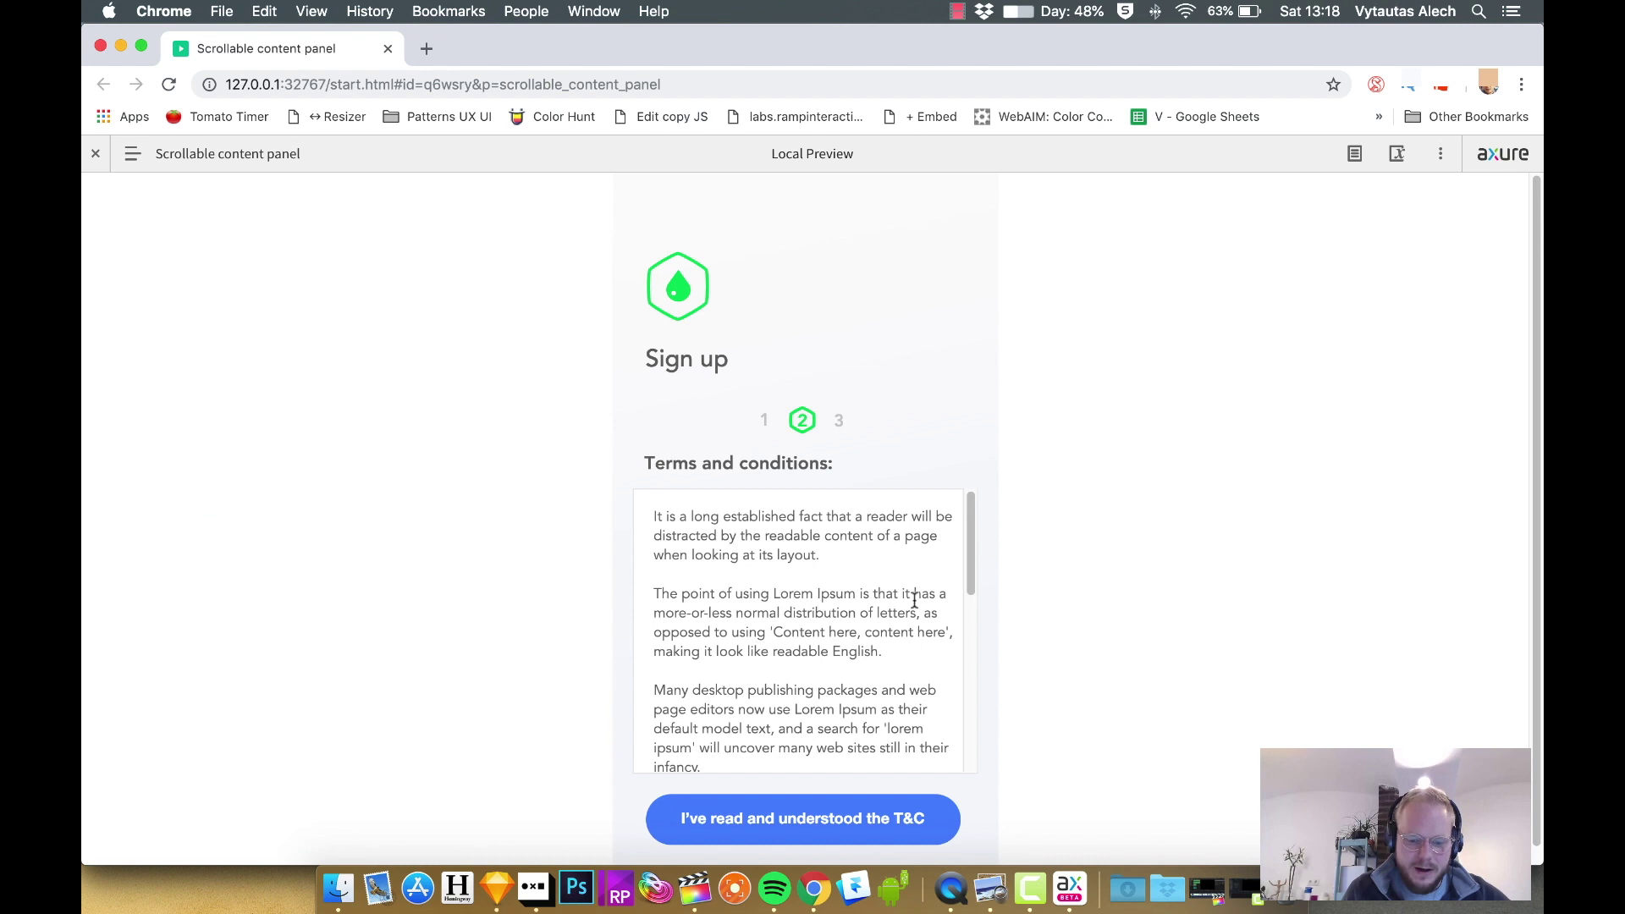
# Step: Wheel-scroll and select terms text in the Chrome preview, then close the preview tab
pyautogui.scroll(-3, 915, 600)
pyautogui.scroll(3, 901, 603)
pyautogui.scroll(-3, 894, 607)
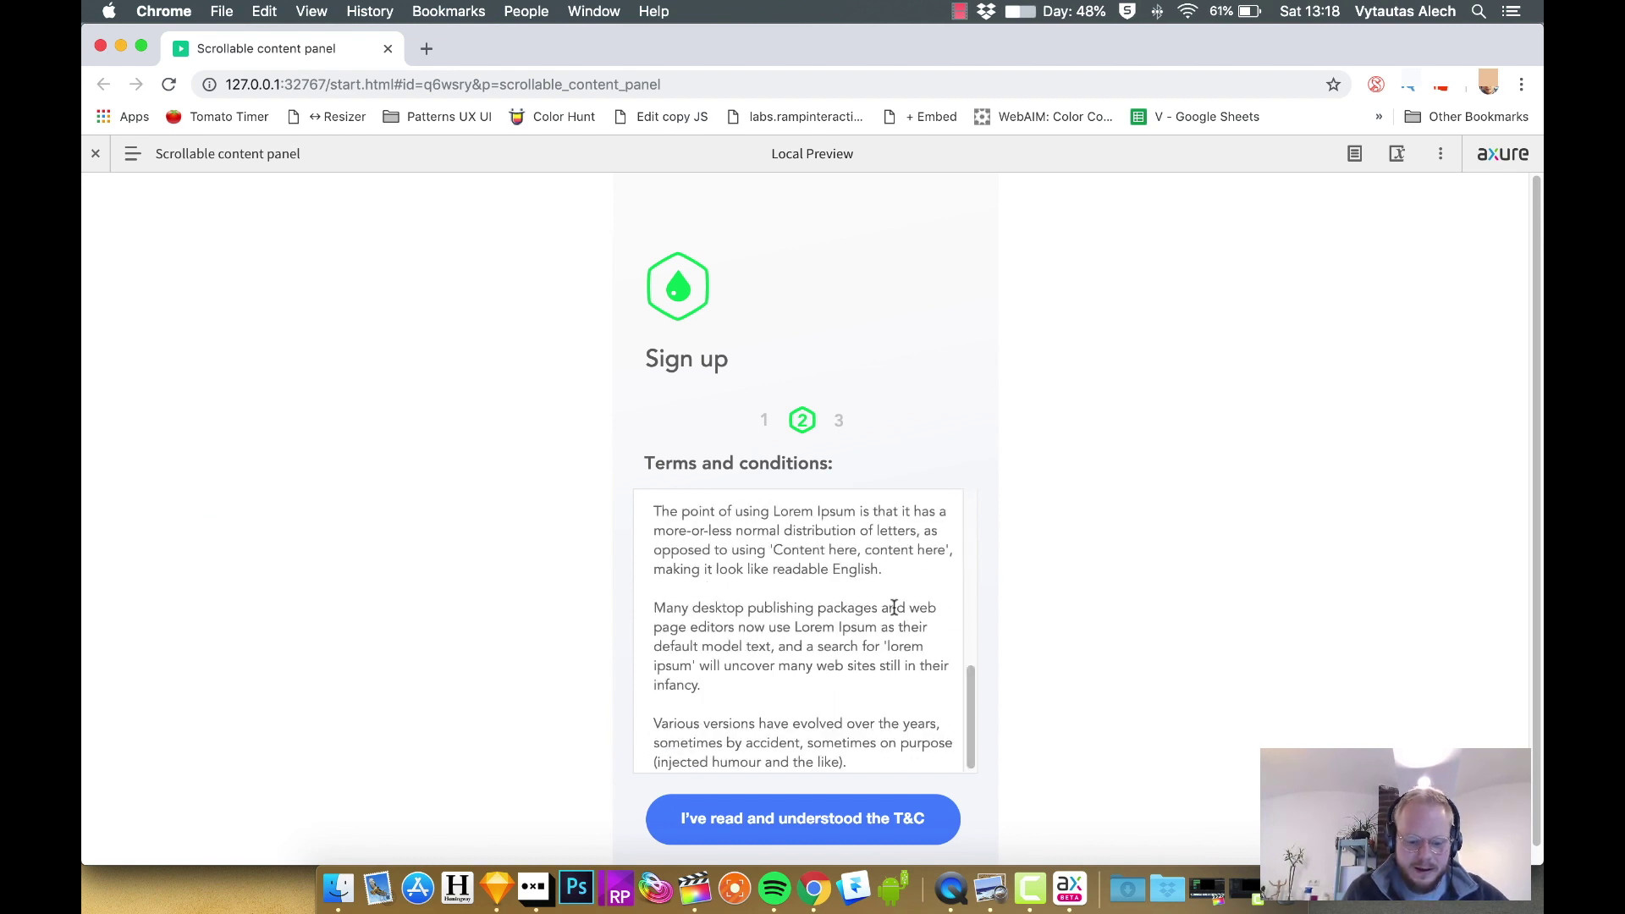
pyautogui.scroll(2, 790, 584)
pyautogui.scroll(-8, 787, 632)
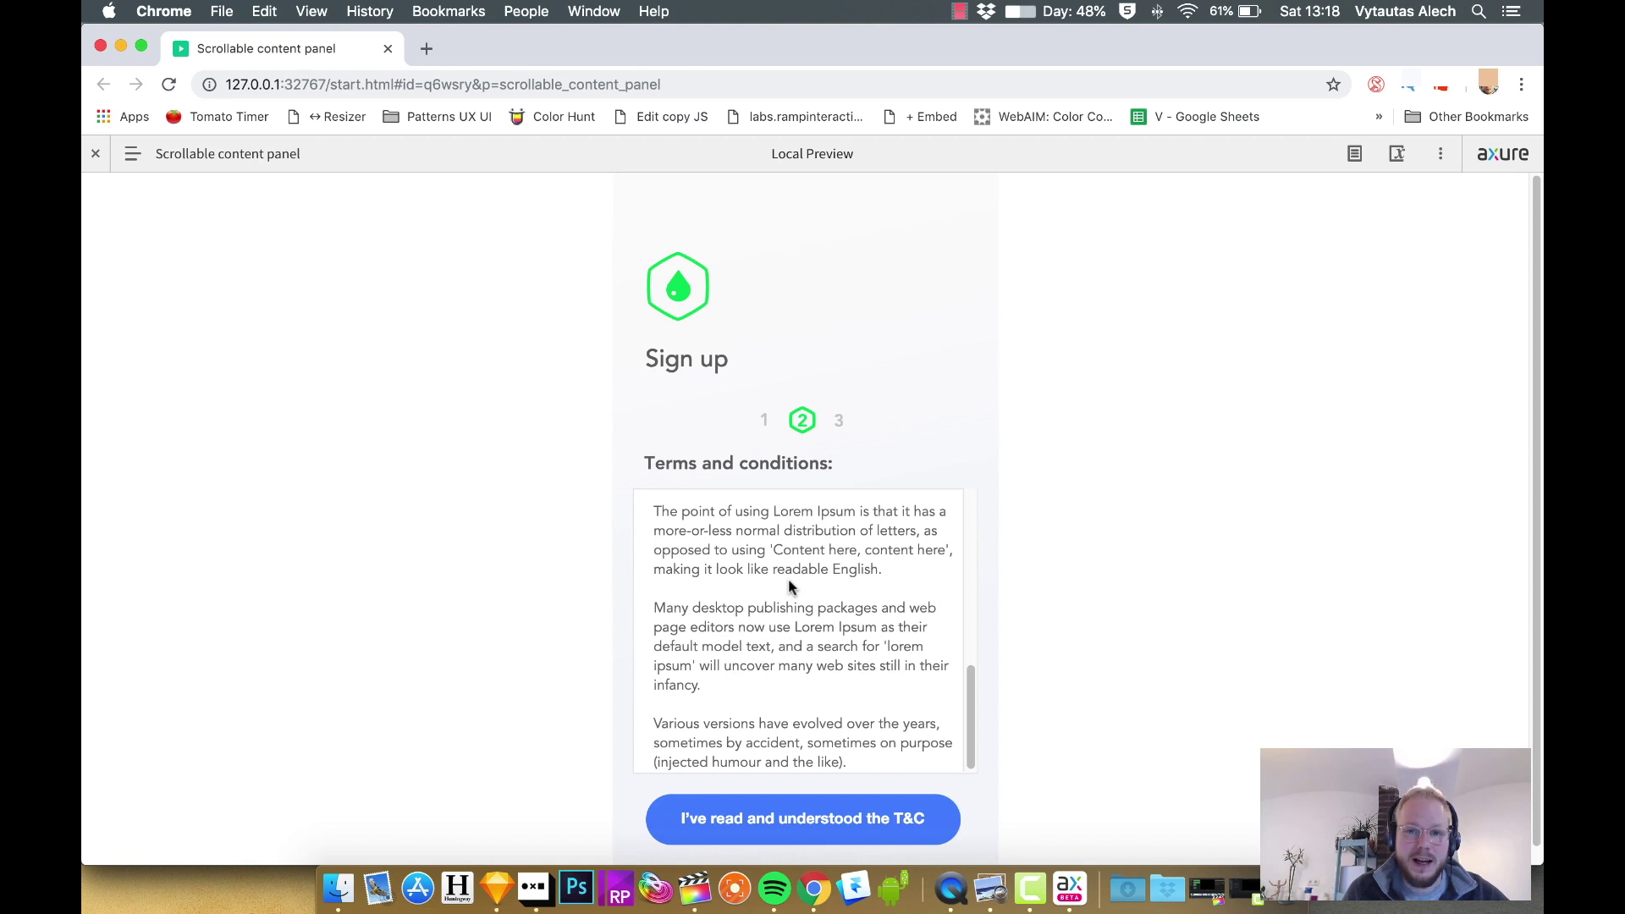
pyautogui.scroll(-1, 789, 584)
pyautogui.scroll(3, 796, 567)
pyautogui.scroll(-3, 808, 631)
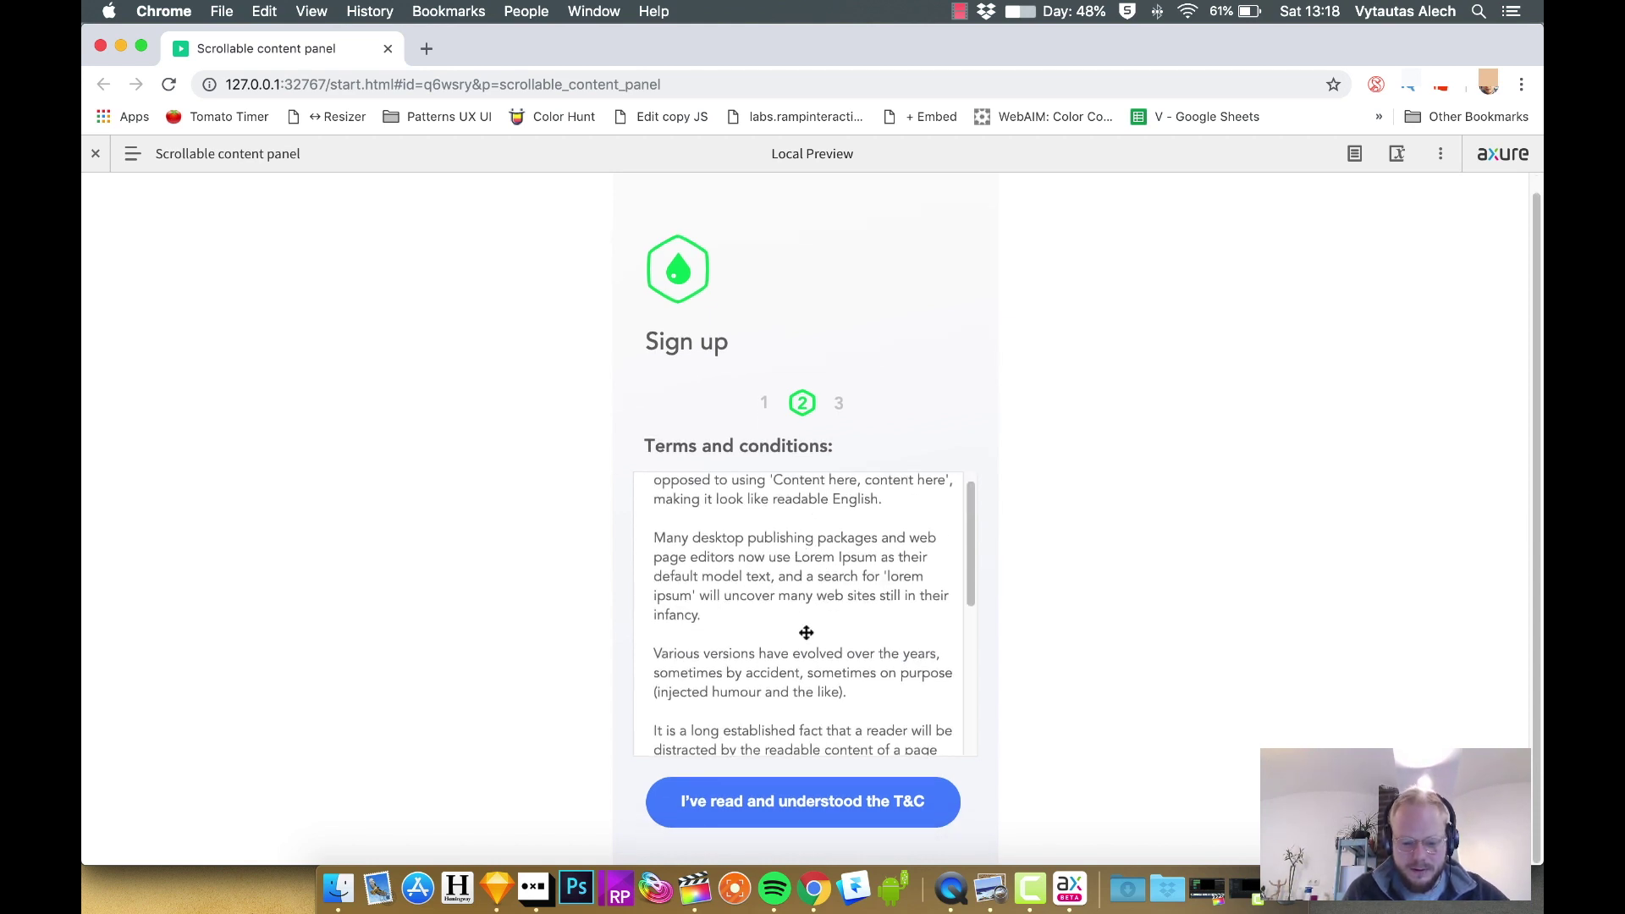
pyautogui.scroll(3, 801, 584)
pyautogui.scroll(-10, 804, 584)
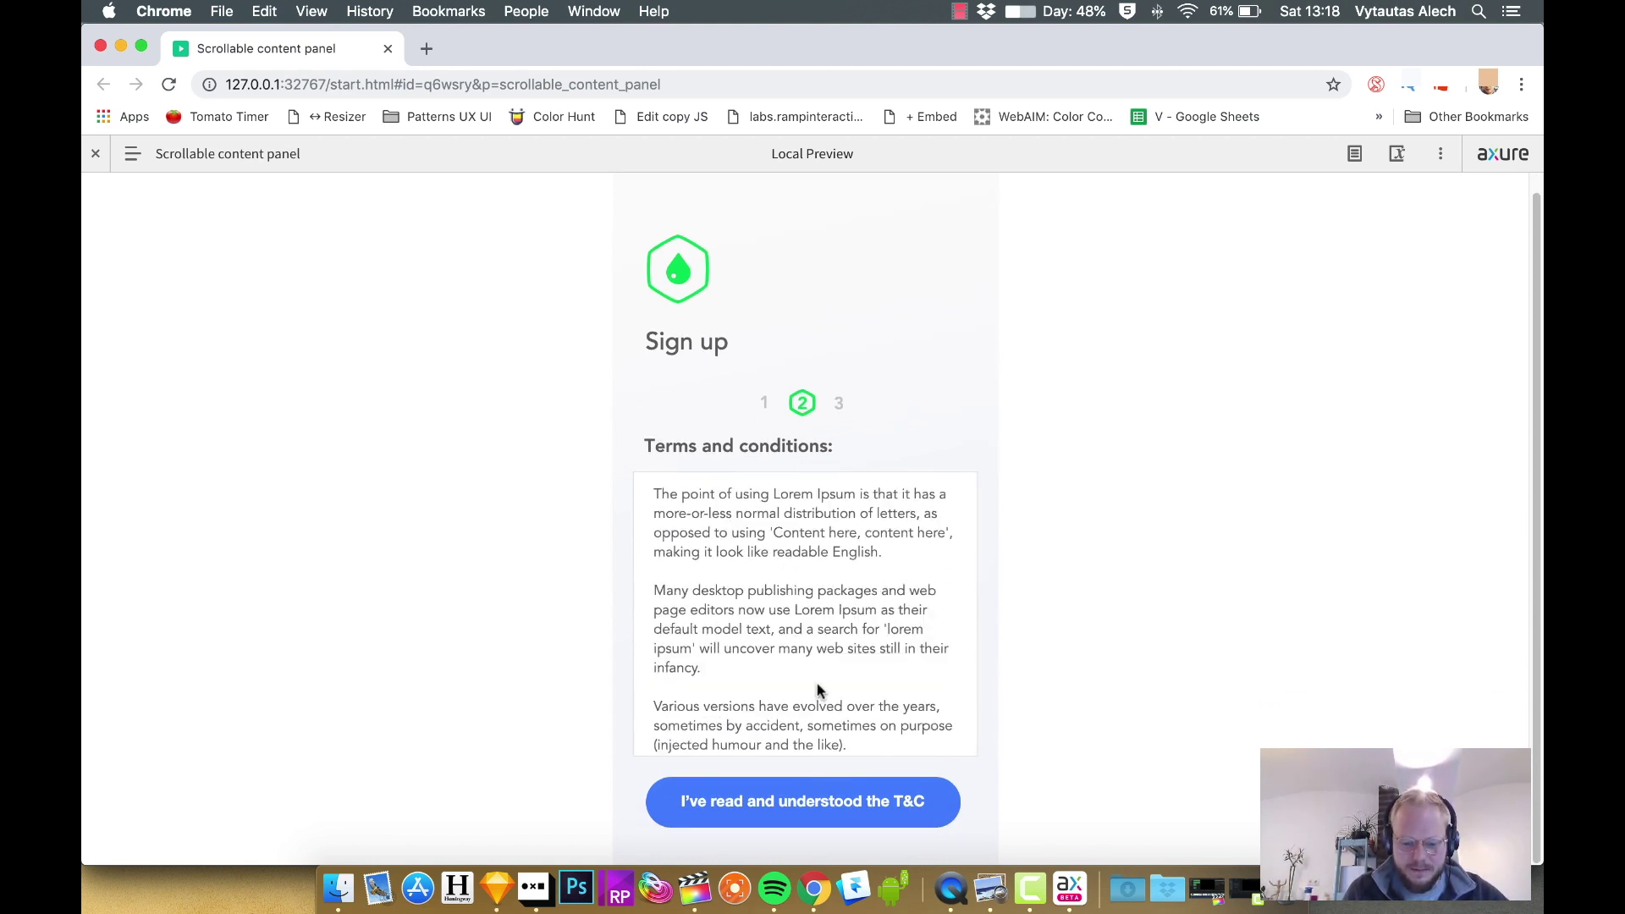
pyautogui.scroll(-2, 813, 533)
pyautogui.tripleClick(825, 584)
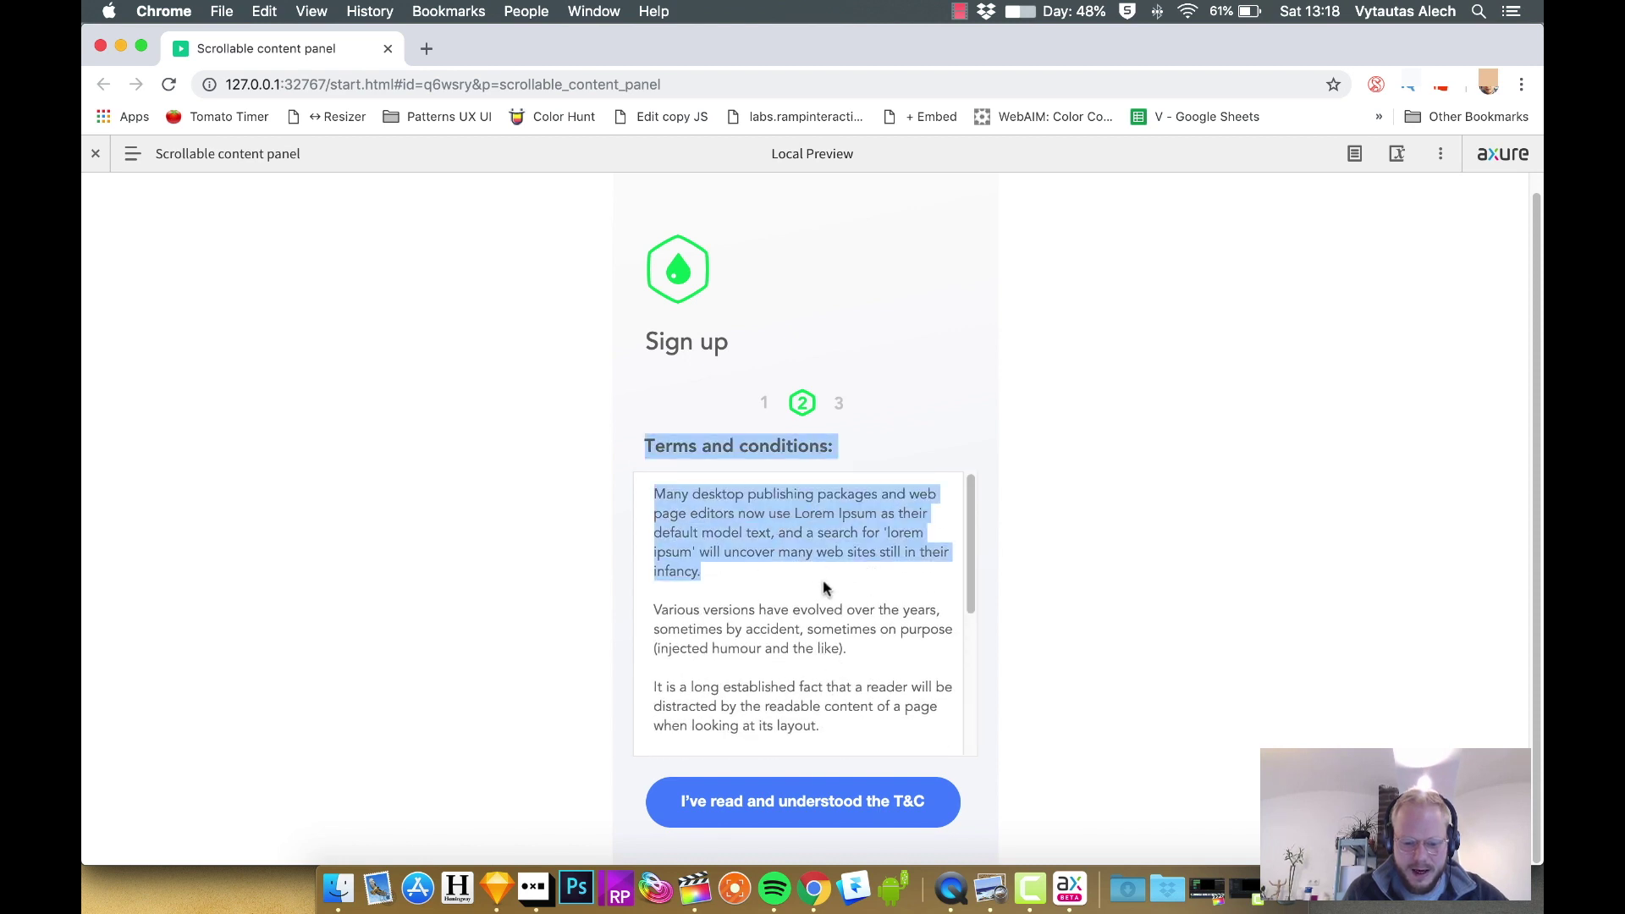
pyautogui.click(943, 596)
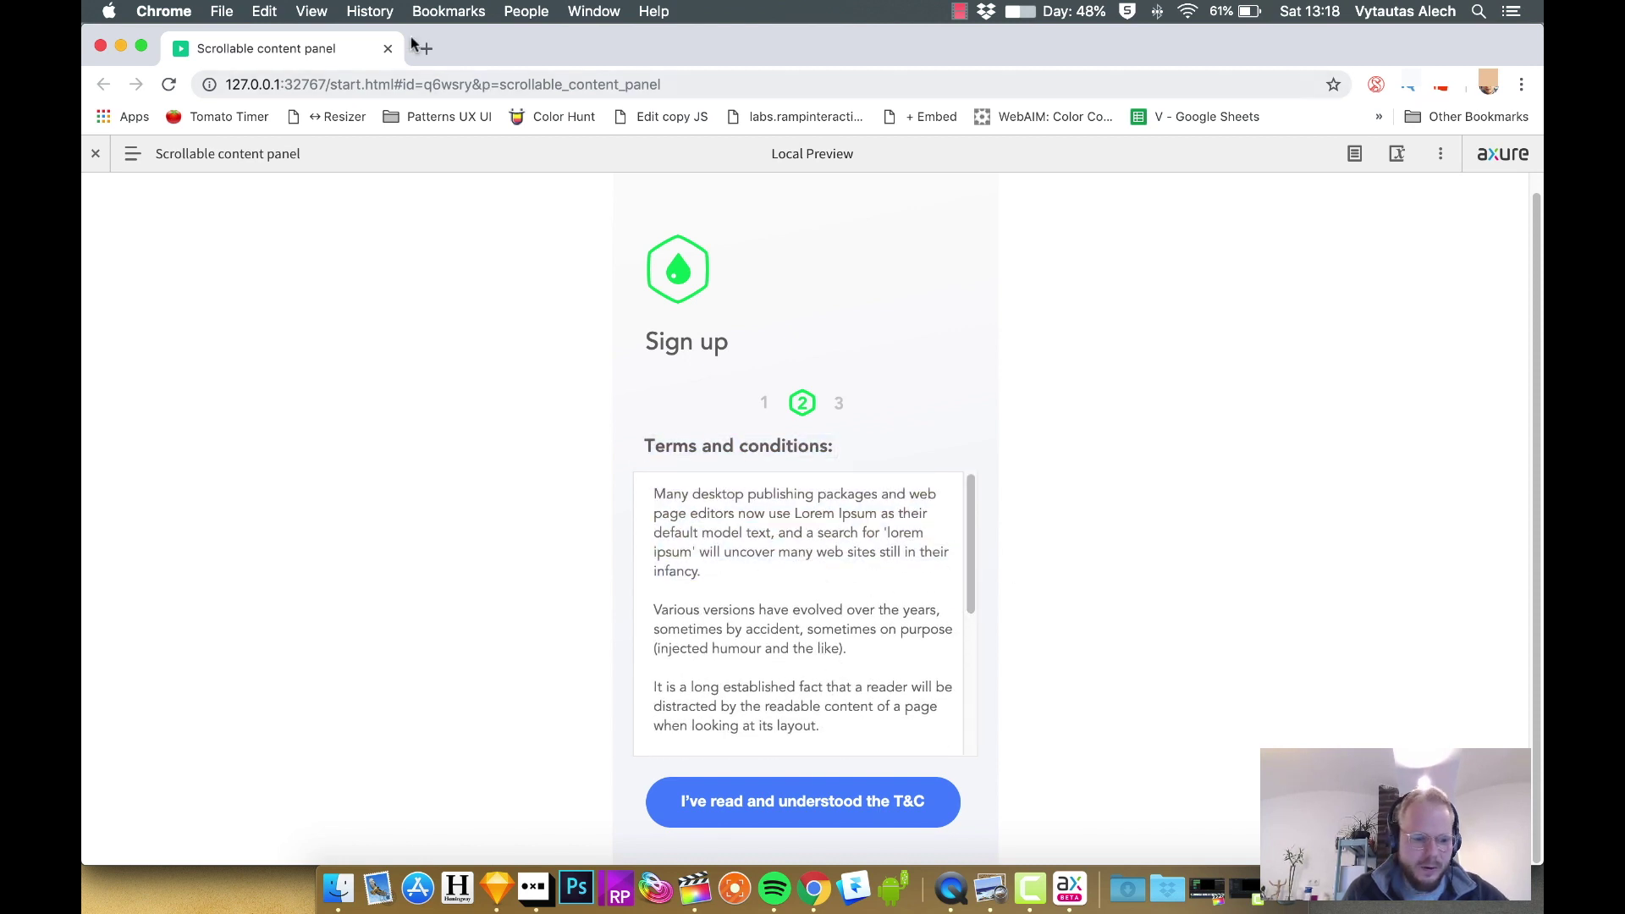
pyautogui.click(389, 48)
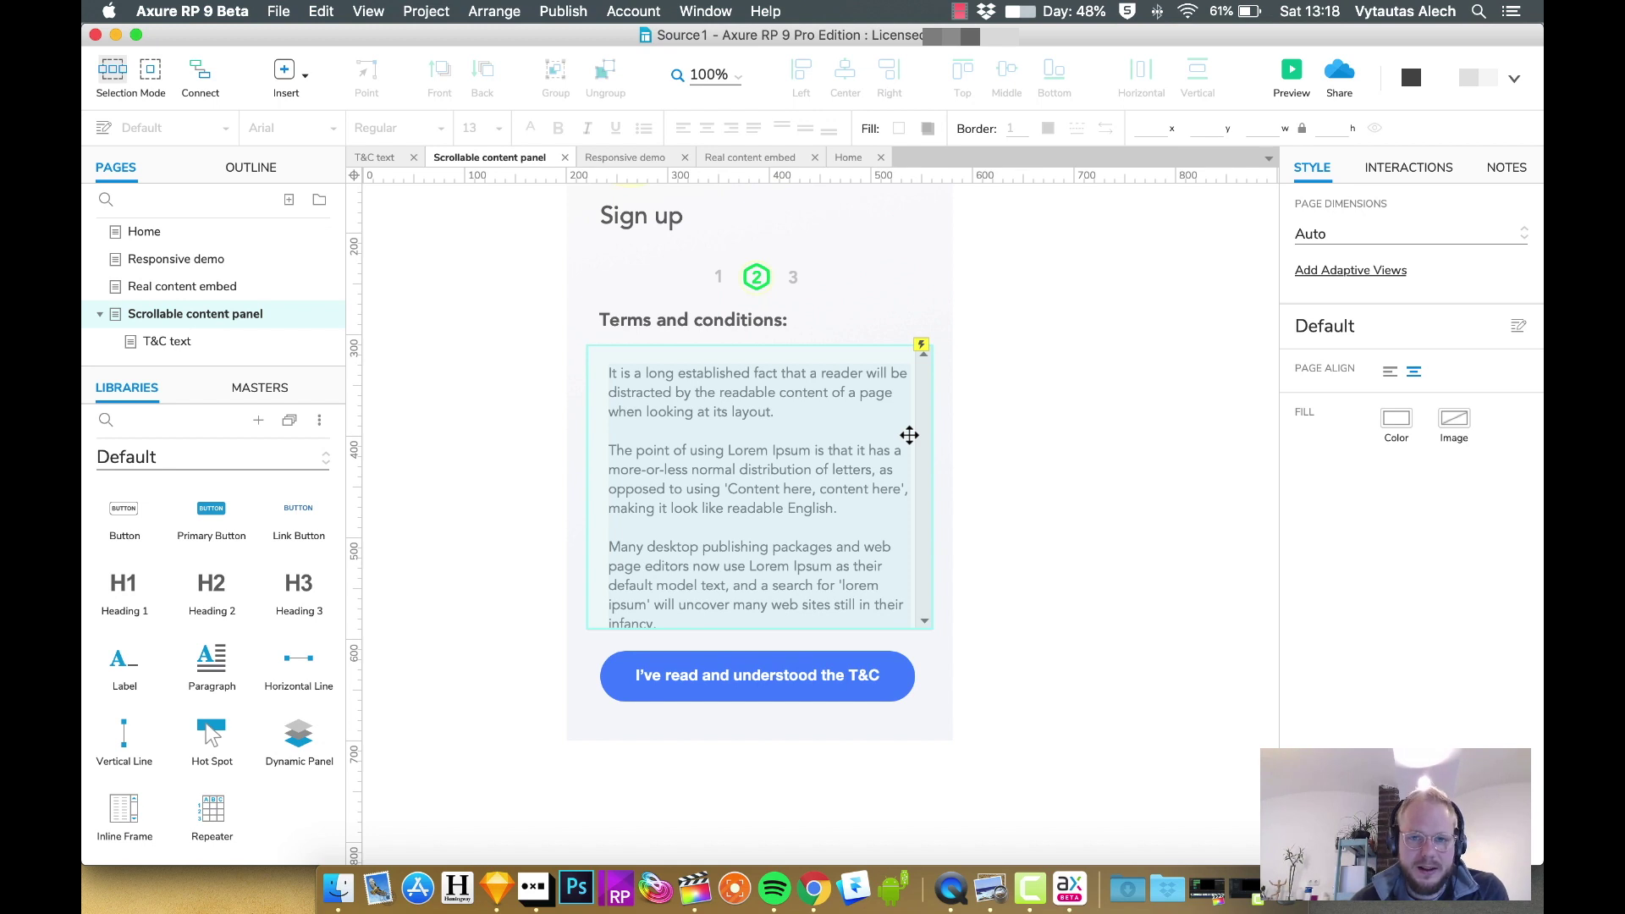
# Step: Drag the terms panel's right edge to widen it from 340 to 360 px
pyautogui.click(909, 435)
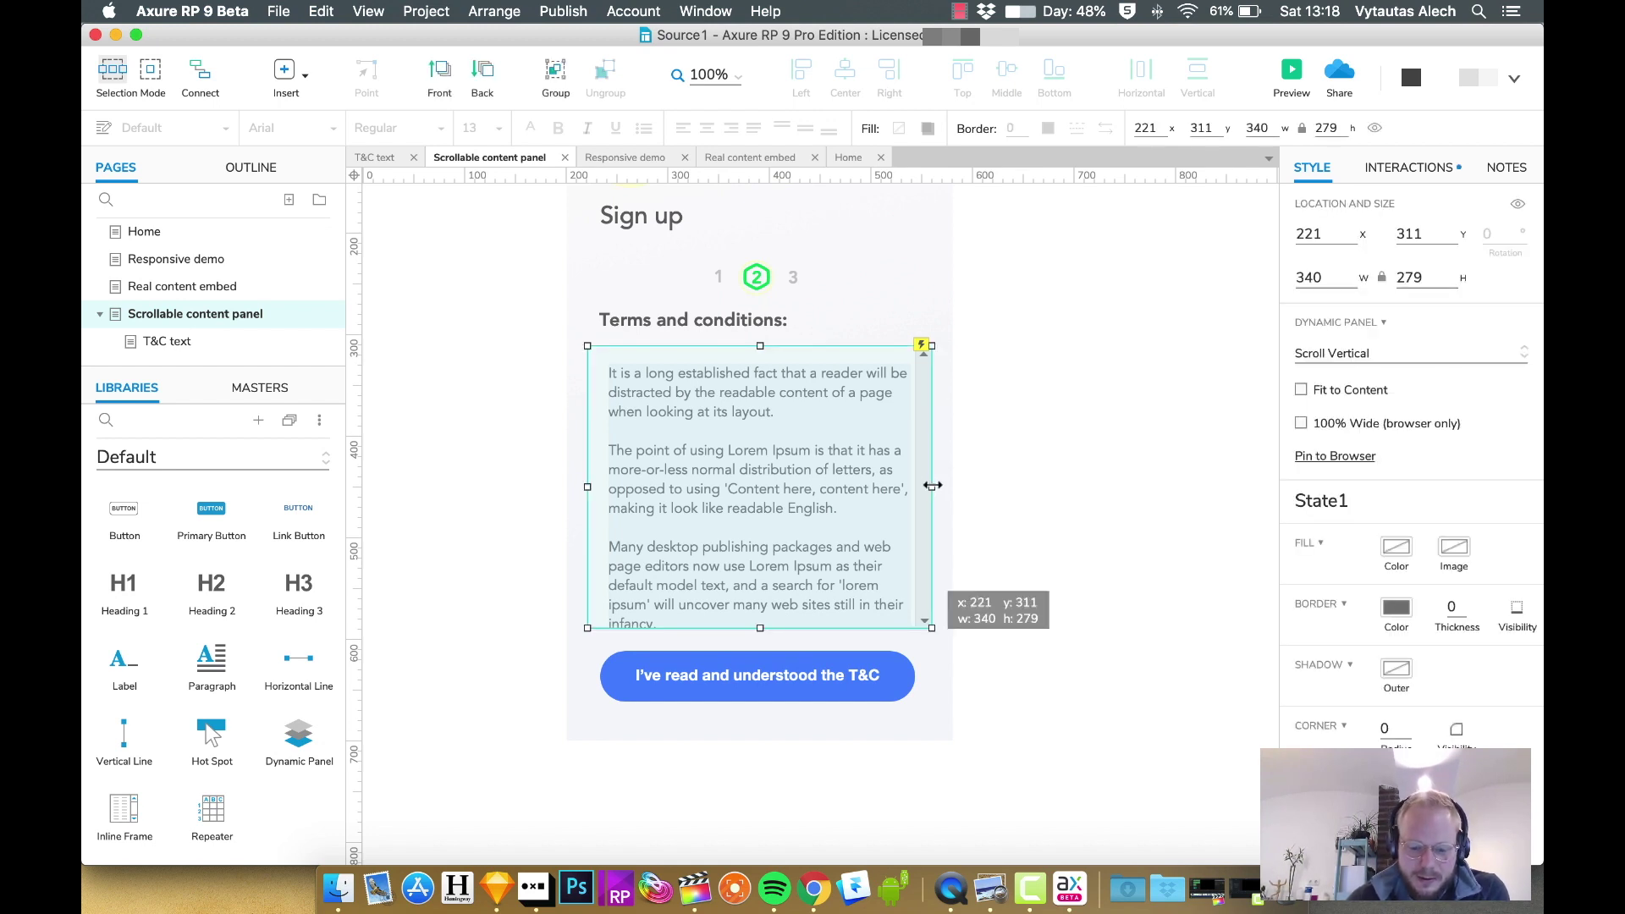
pyautogui.moveTo(932, 487)
pyautogui.mouseDown()
pyautogui.moveTo(969, 487)
pyautogui.moveTo(924, 488)
pyautogui.moveTo(952, 487)
pyautogui.mouseUp()
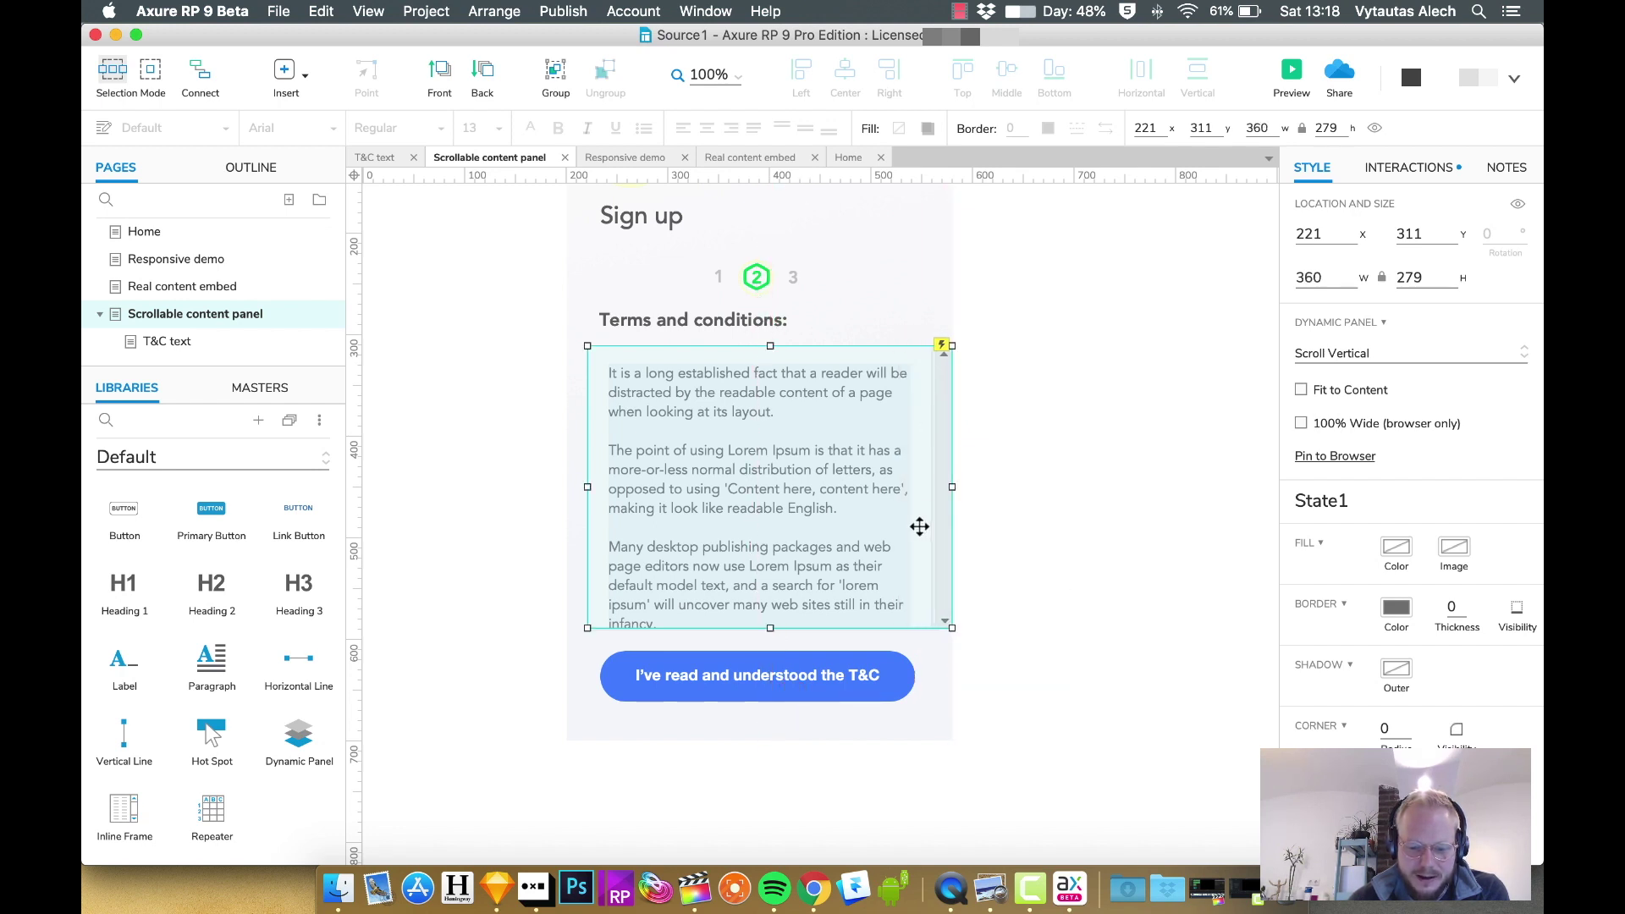
pyautogui.click(982, 360)
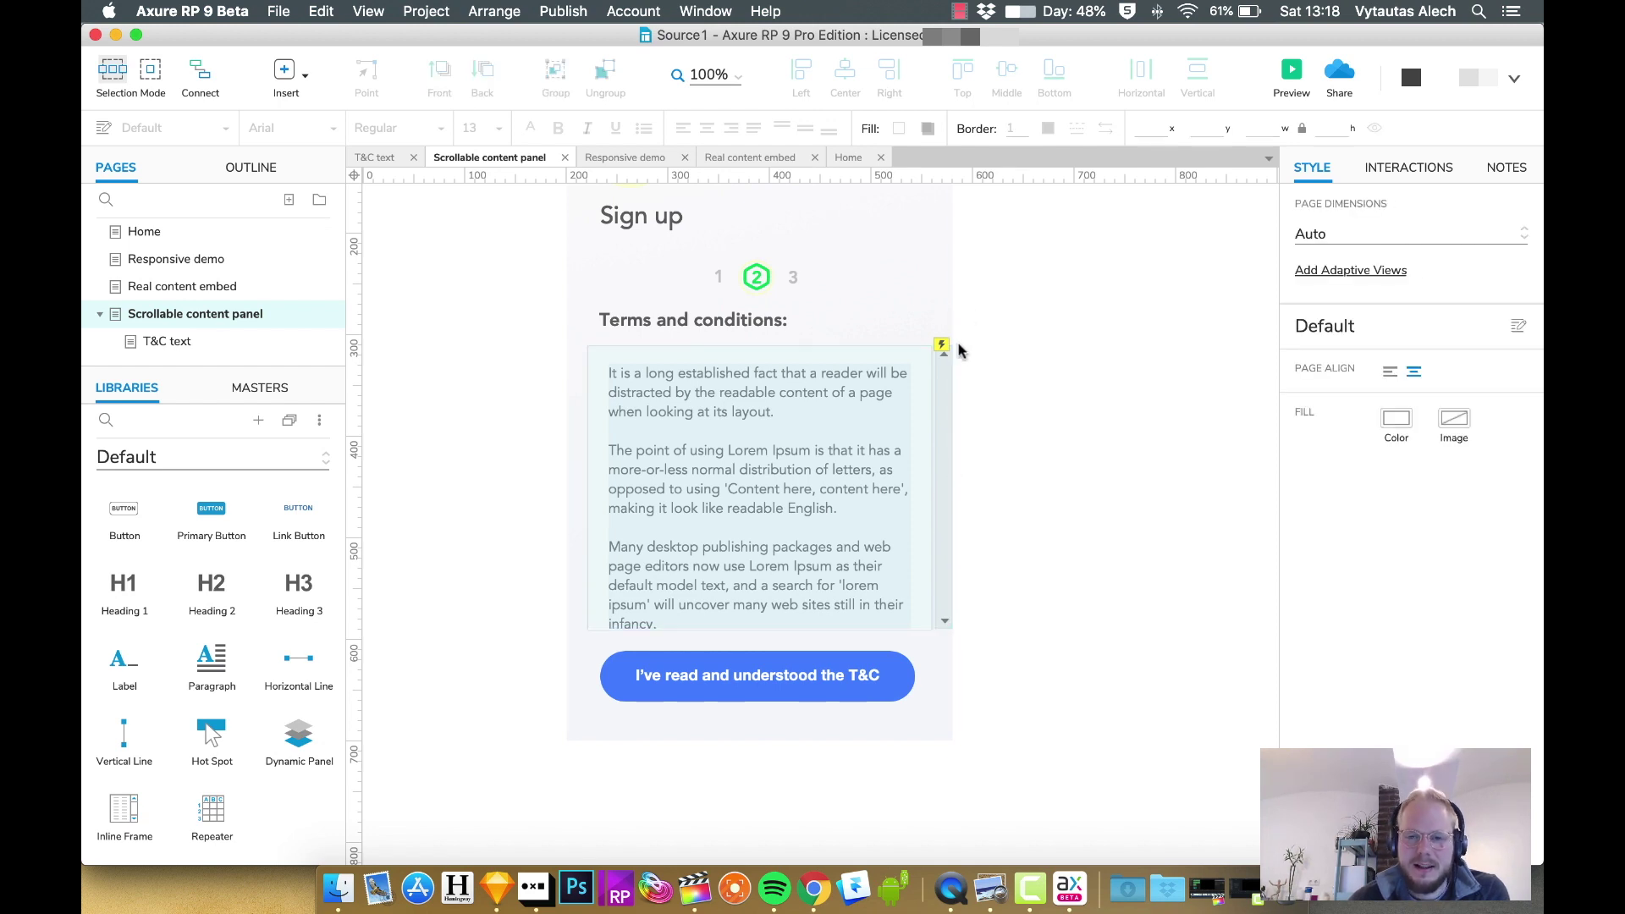
pyautogui.scroll(-1, 221, 584)
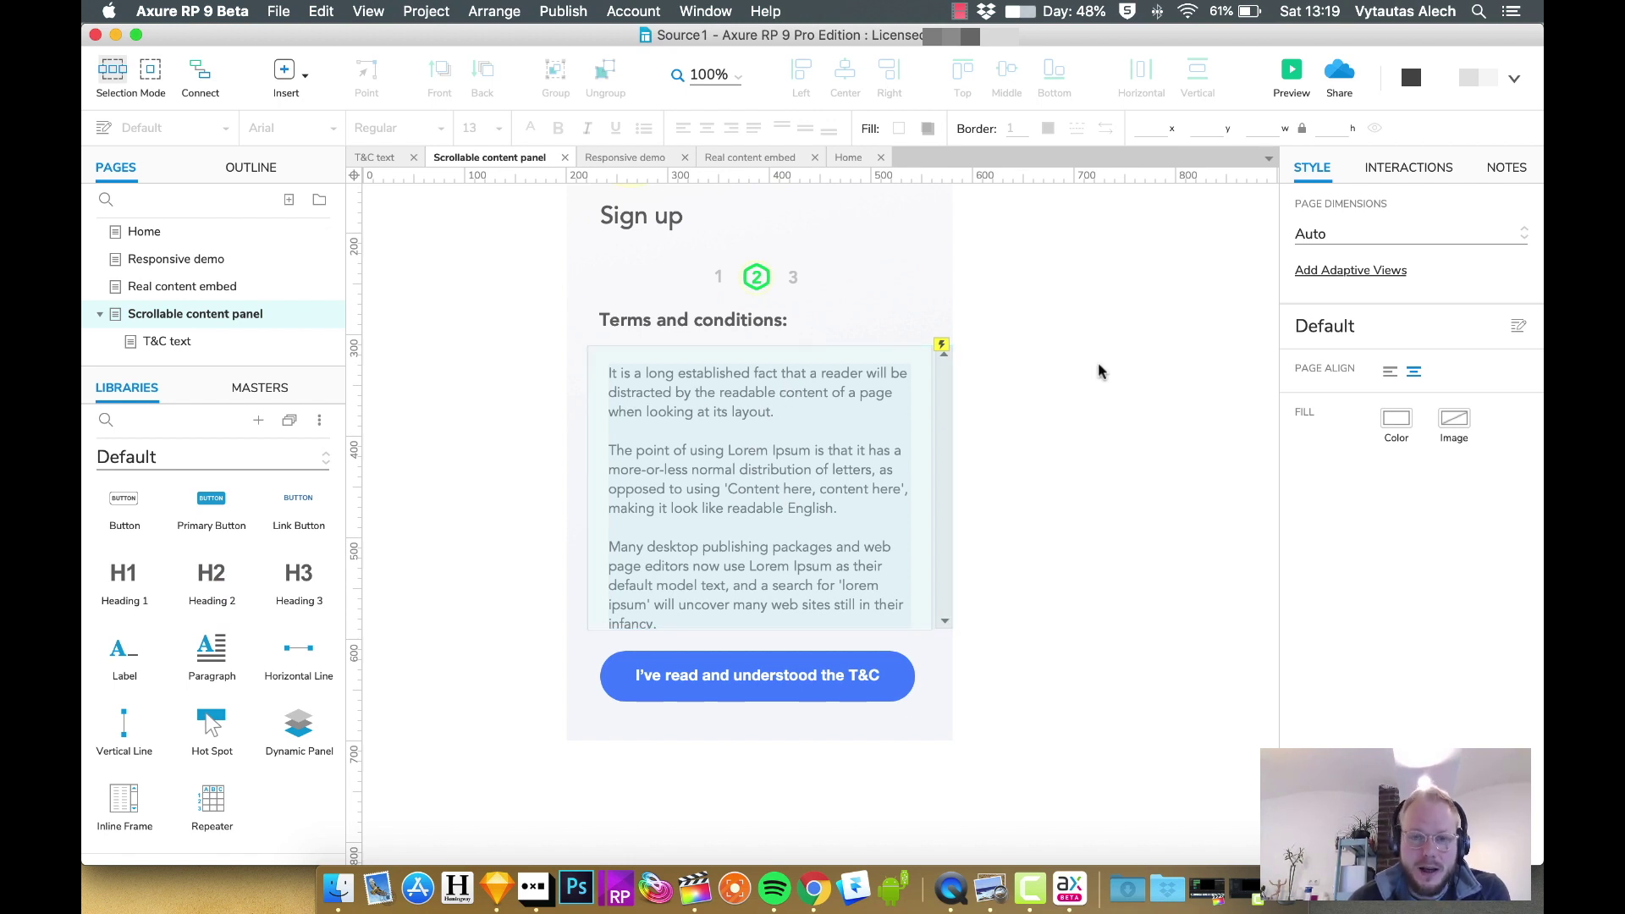
pyautogui.click(948, 396)
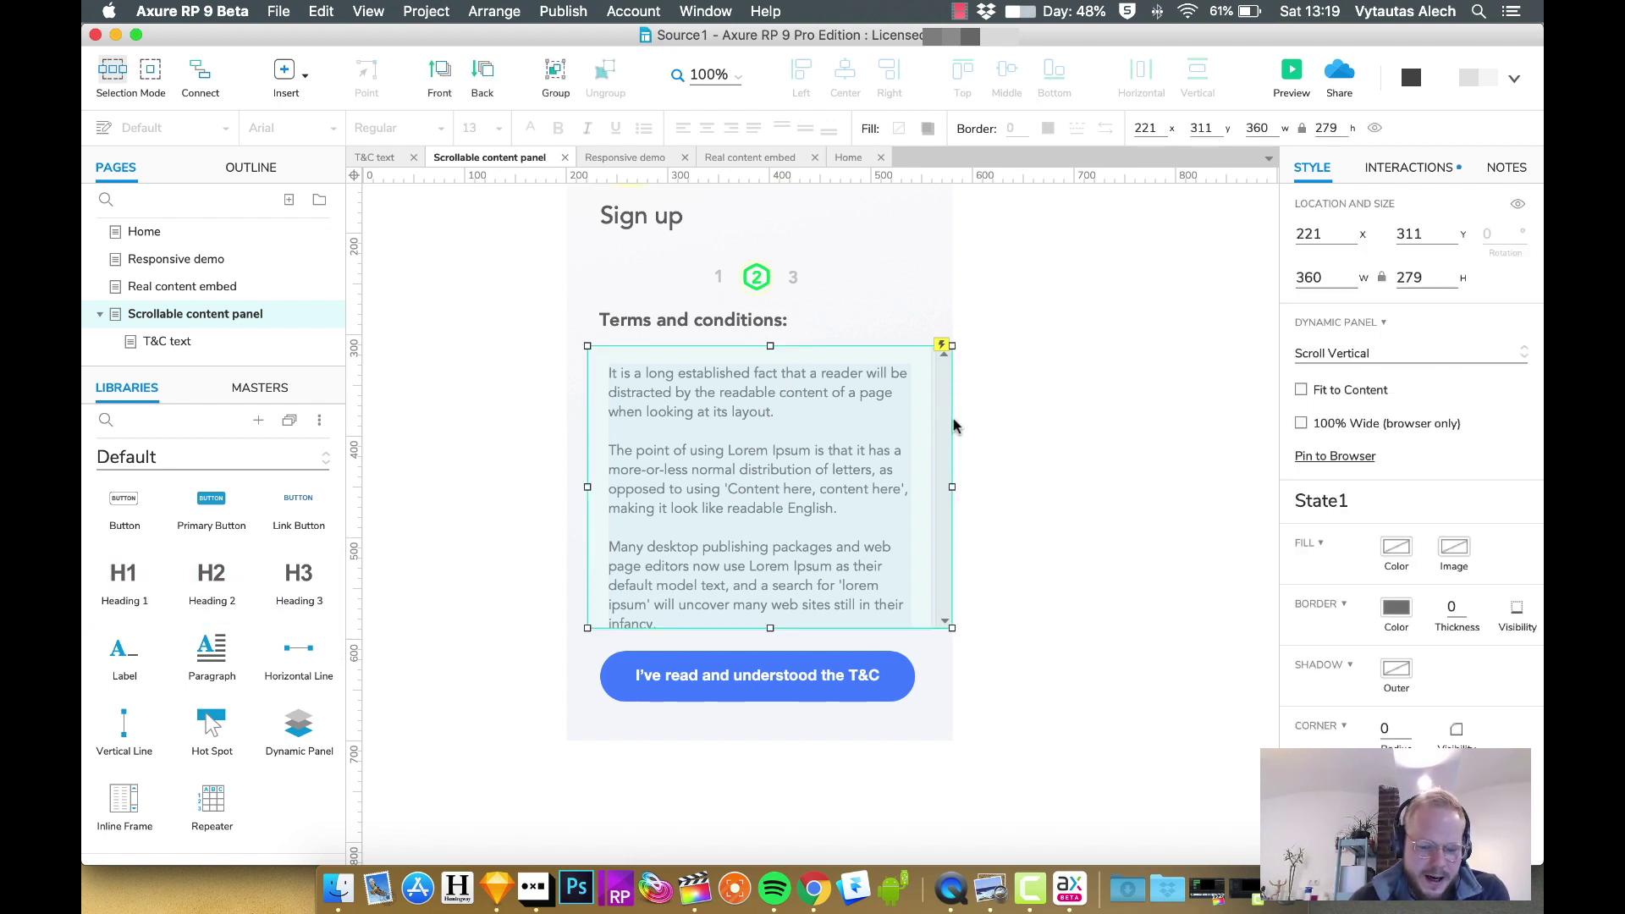
pyautogui.moveTo(950, 483)
pyautogui.mouseDown()
pyautogui.moveTo(908, 491)
pyautogui.moveTo(965, 482)
pyautogui.moveTo(950, 484)
pyautogui.mouseUp()
pyautogui.click(959, 457)
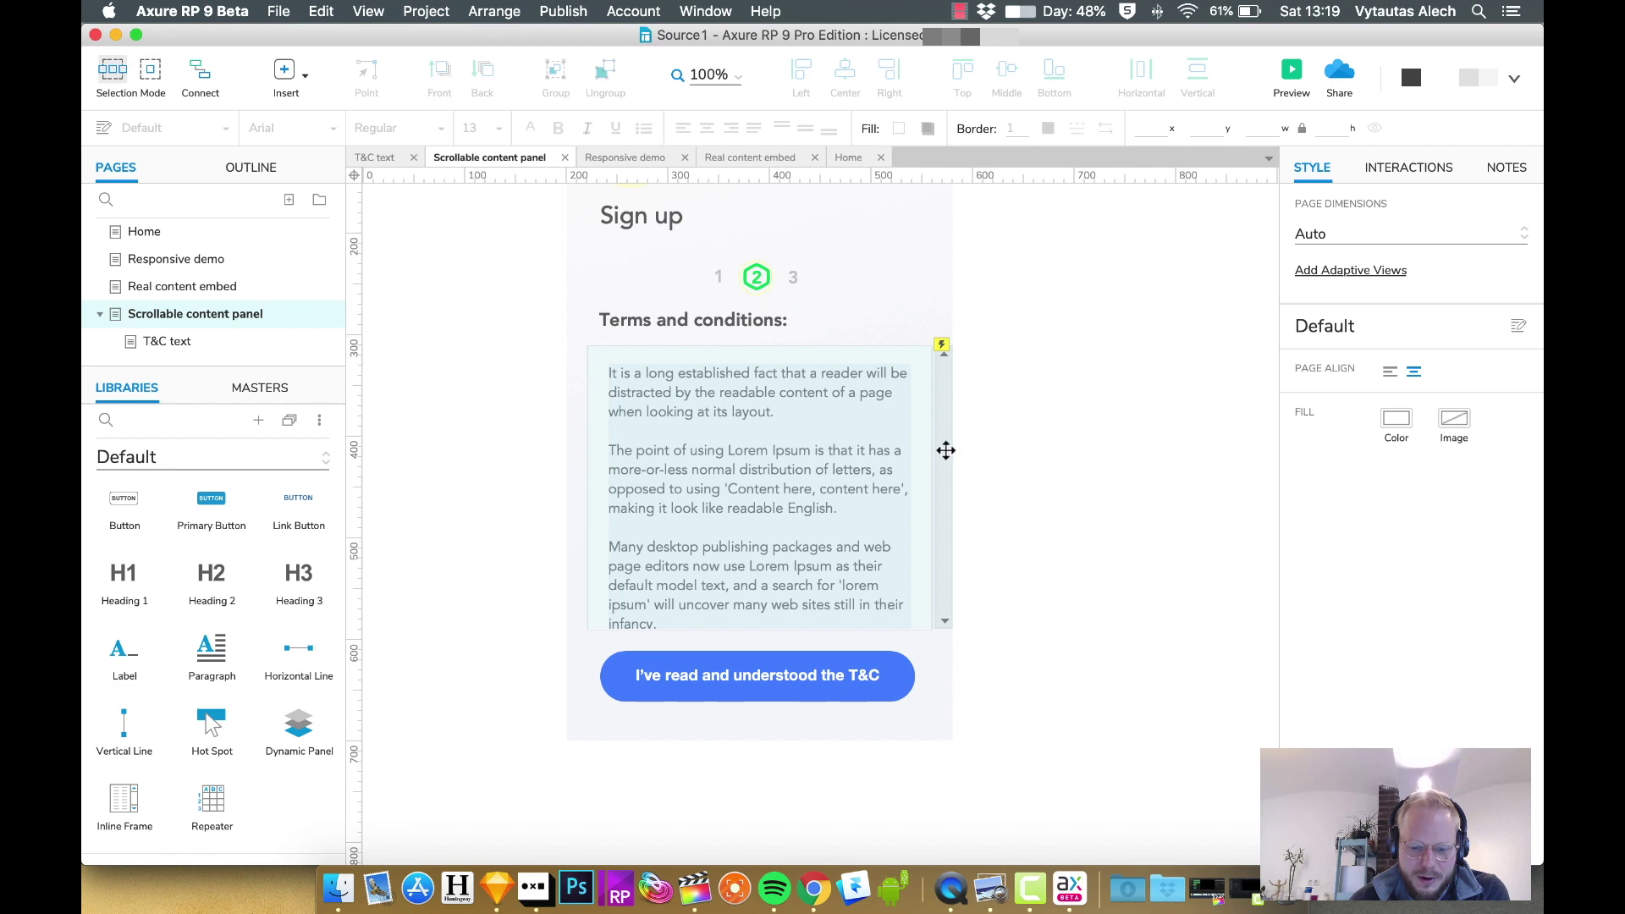
pyautogui.click(951, 475)
pyautogui.moveTo(950, 475); pyautogui.dragTo(951, 483)
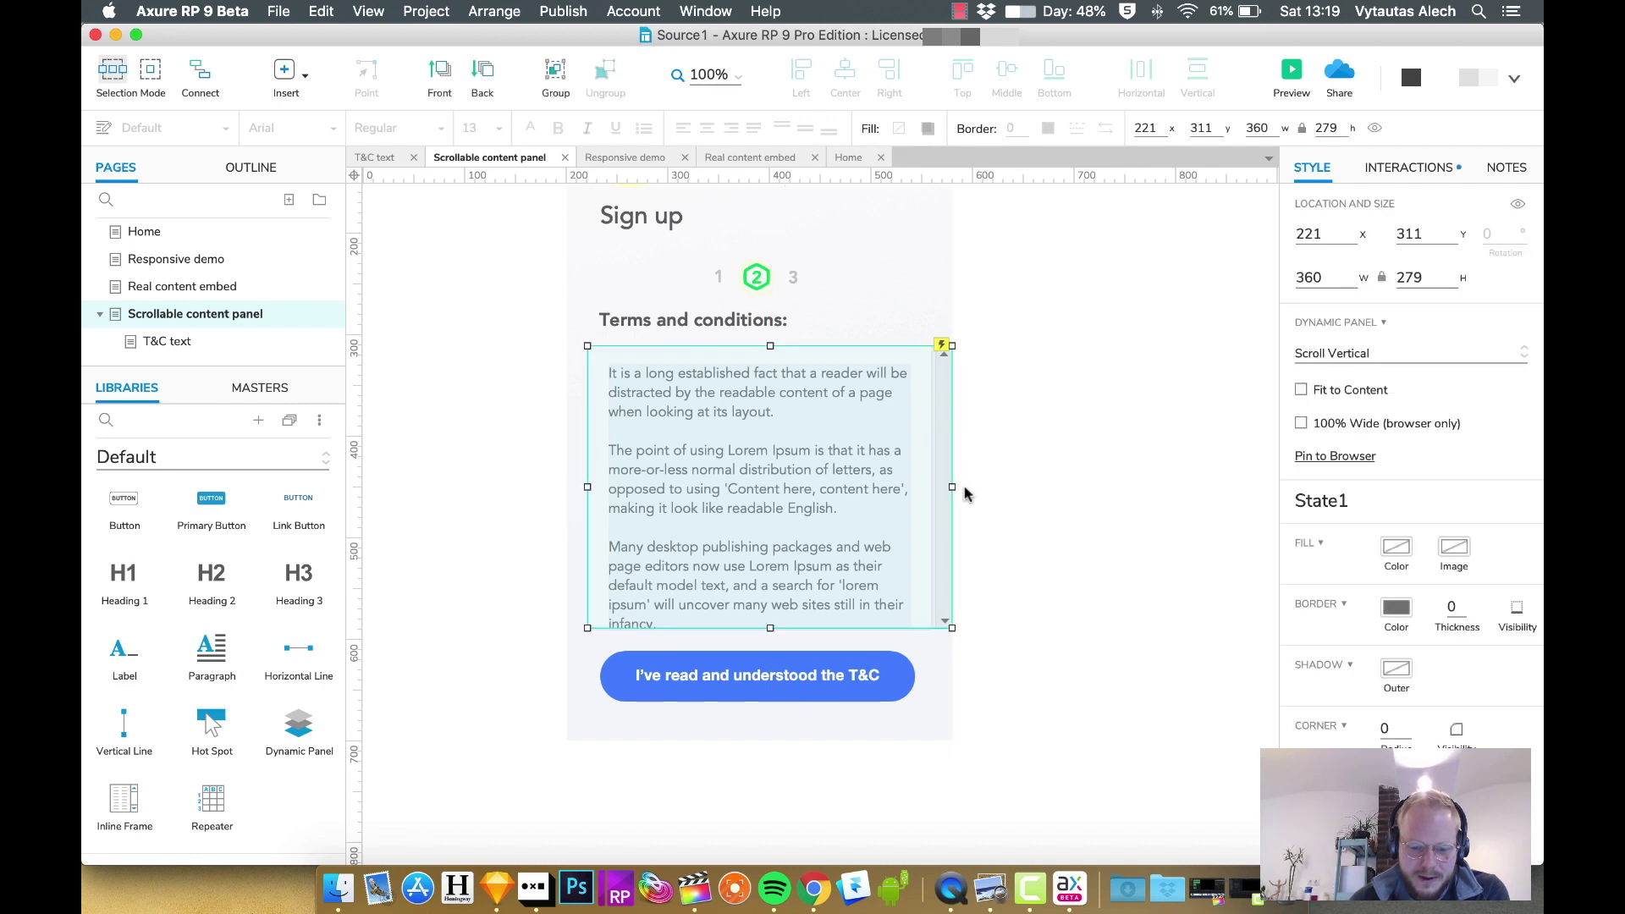
pyautogui.click(962, 490)
pyautogui.scroll(5, 216, 595)
pyautogui.moveTo(207, 543); pyautogui.dragTo(926, 309)
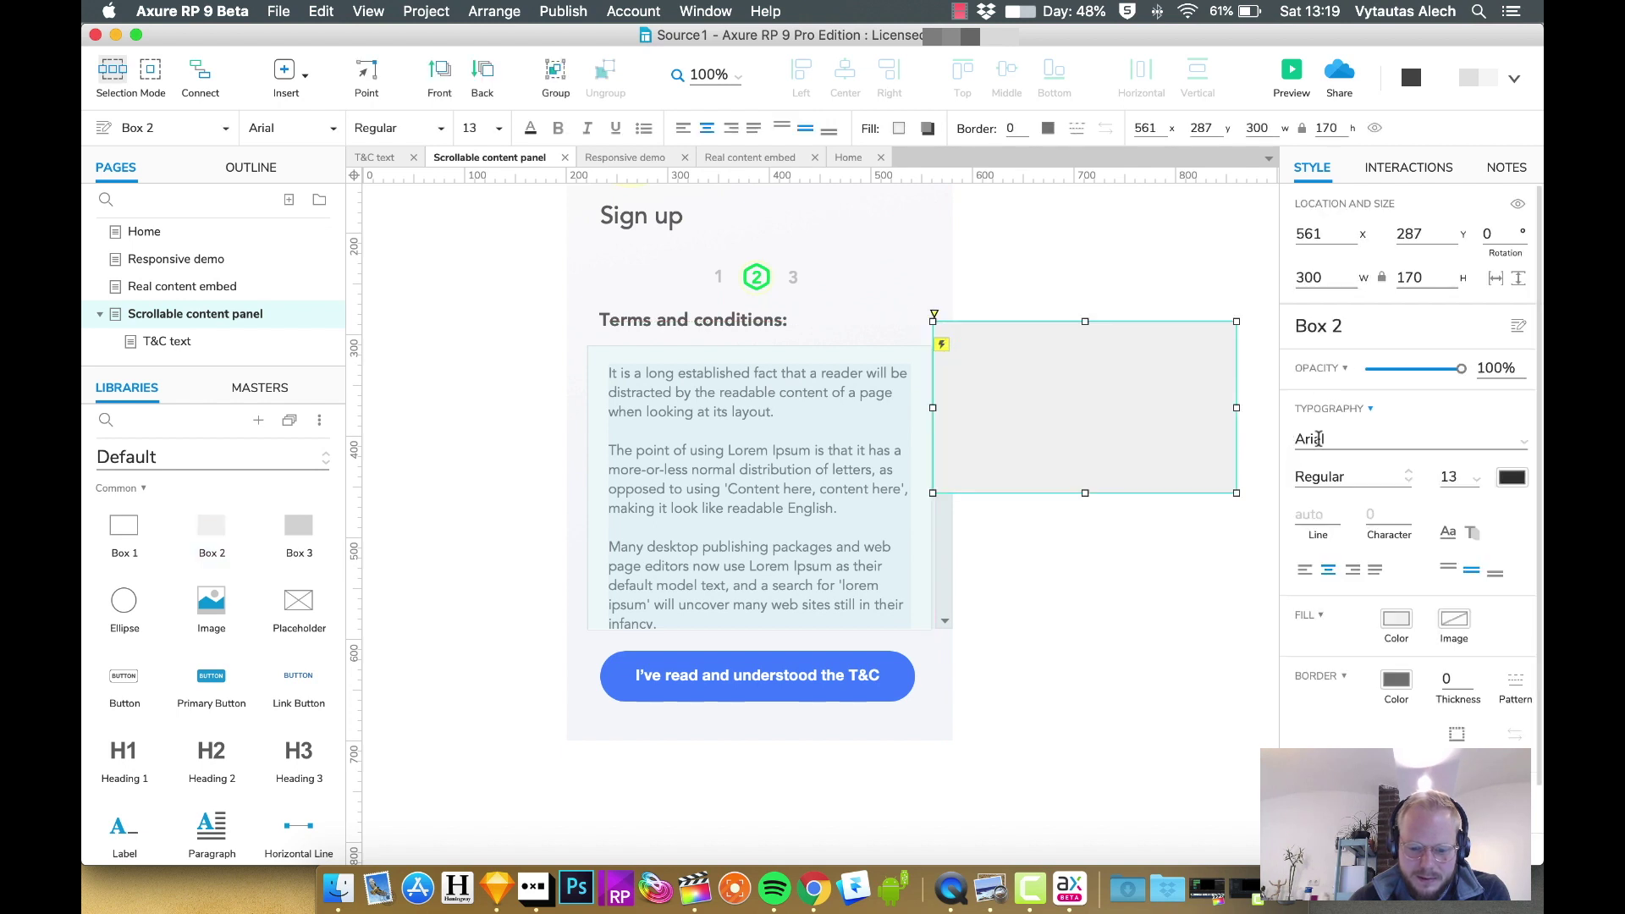
# Step: Place a 20×357 box over the panel's scrollbar strip and make its border fully transparent
pyautogui.moveTo(1238, 494); pyautogui.dragTo(951, 682)
pyautogui.click(1095, 409)
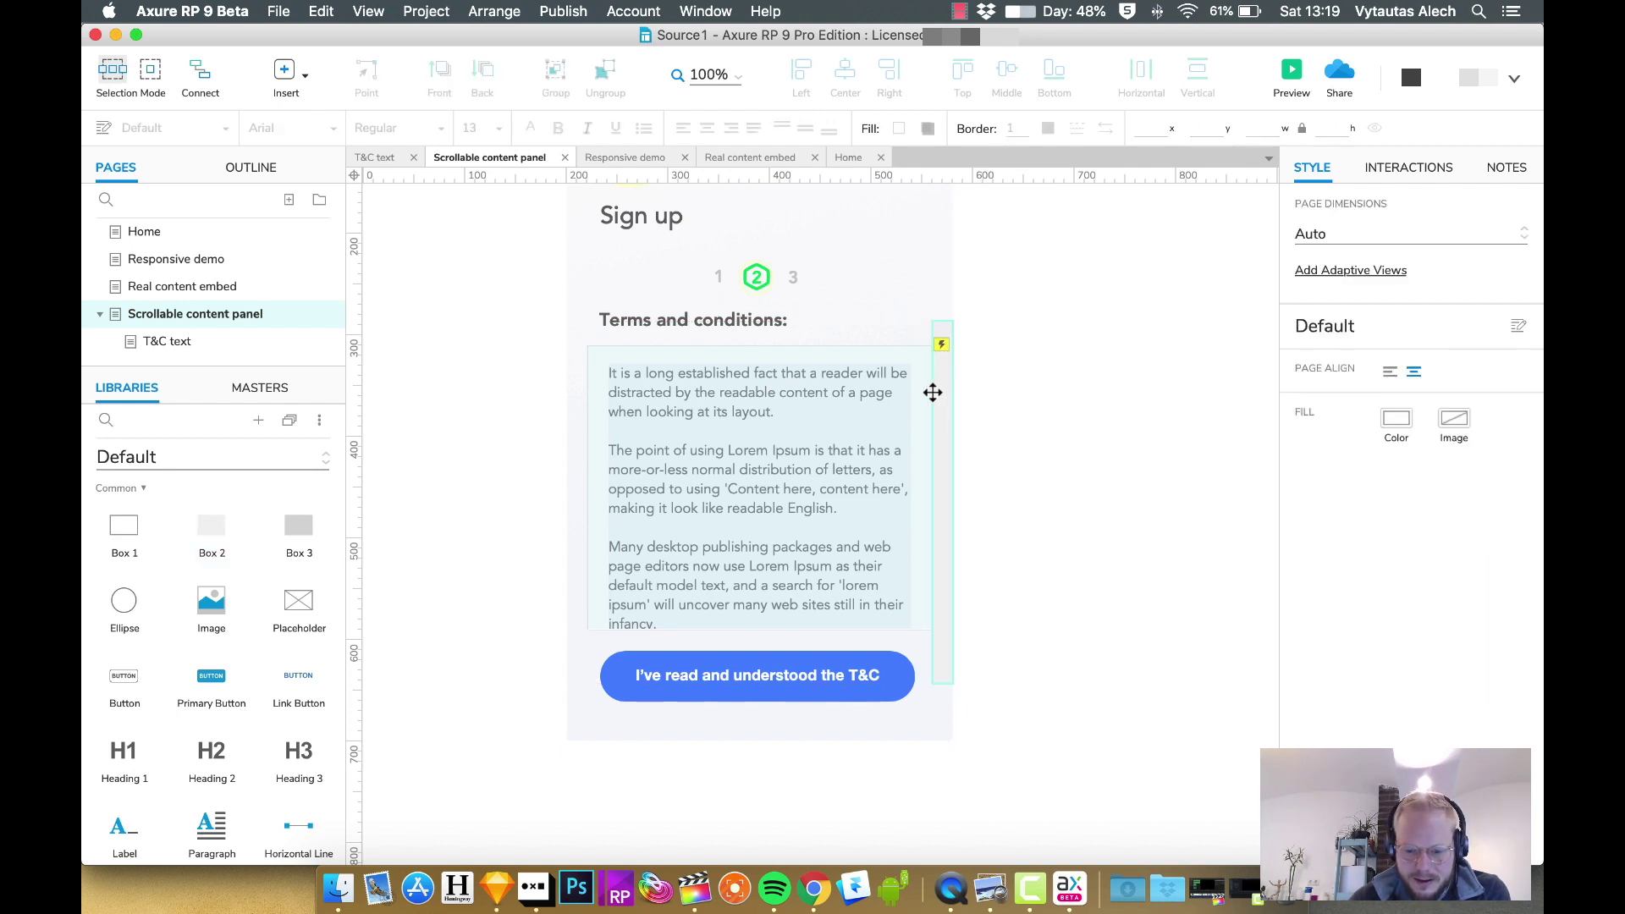
pyautogui.click(938, 388)
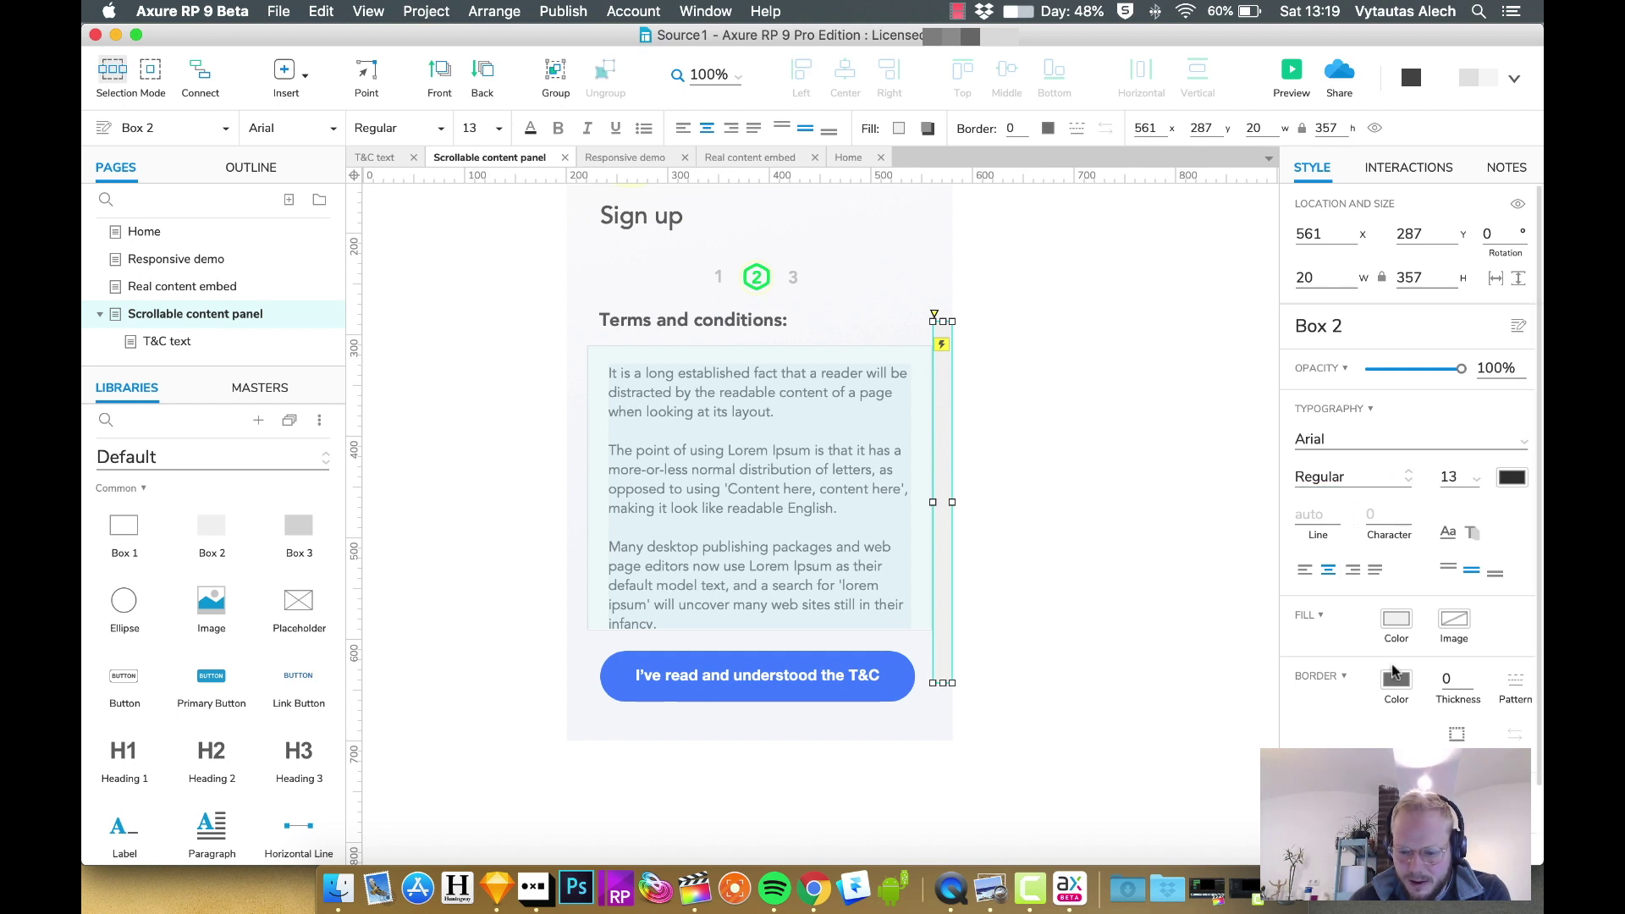
pyautogui.click(1397, 679)
pyautogui.click(1333, 575)
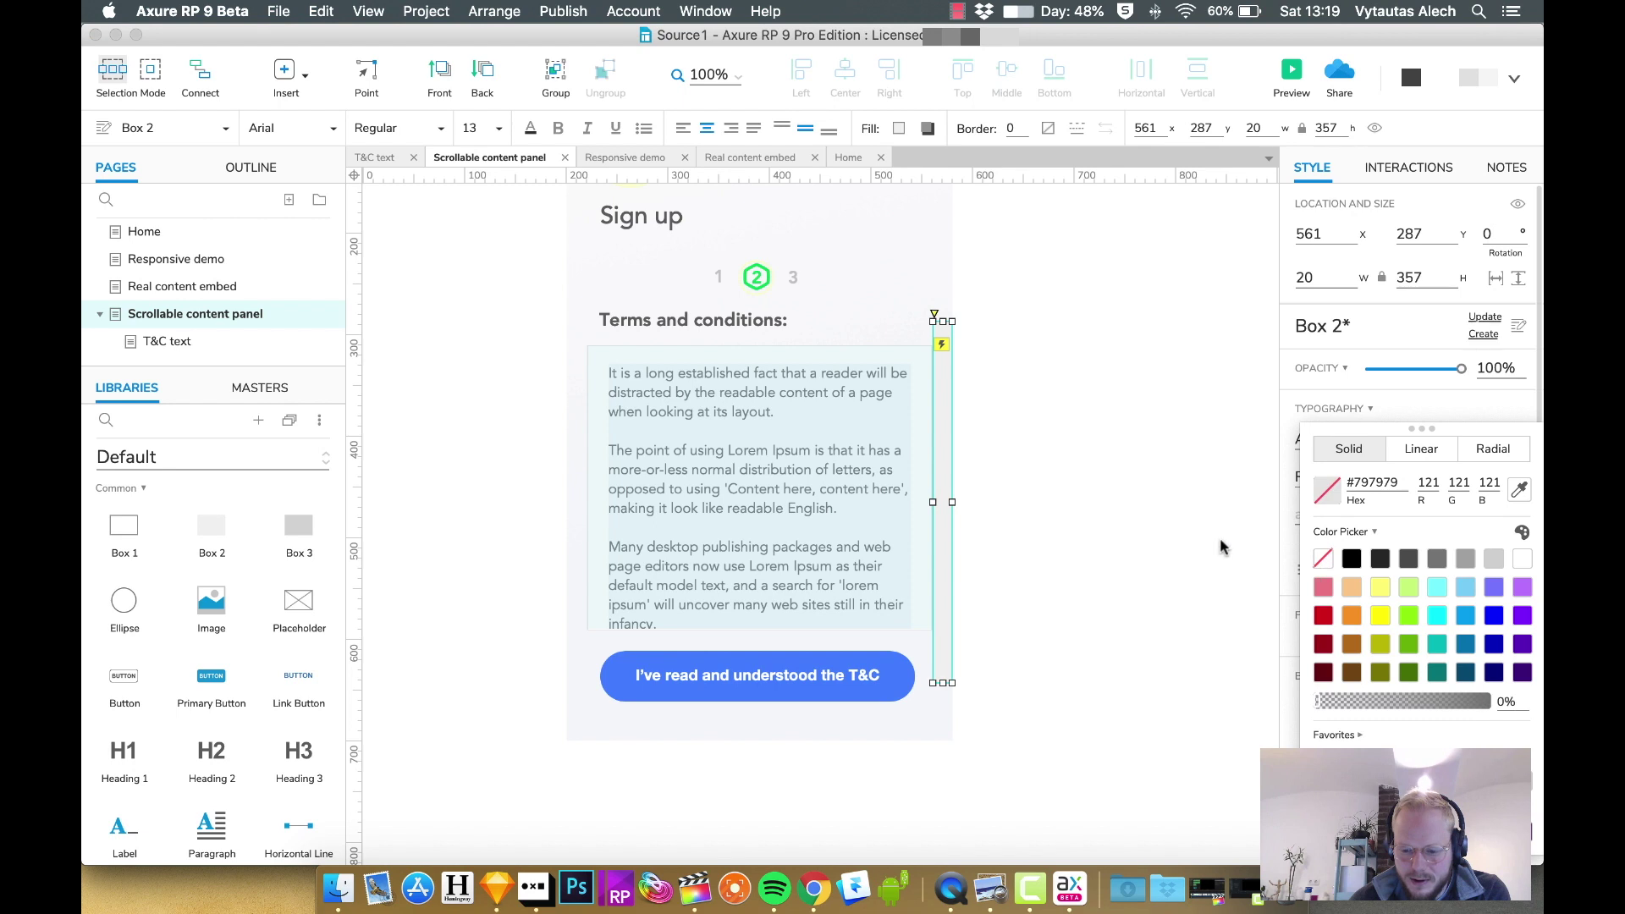
pyautogui.click(1026, 482)
# Step: Fill the strip with the eyedropped page background colour #F9F9FB and preview the page
pyautogui.click(944, 435)
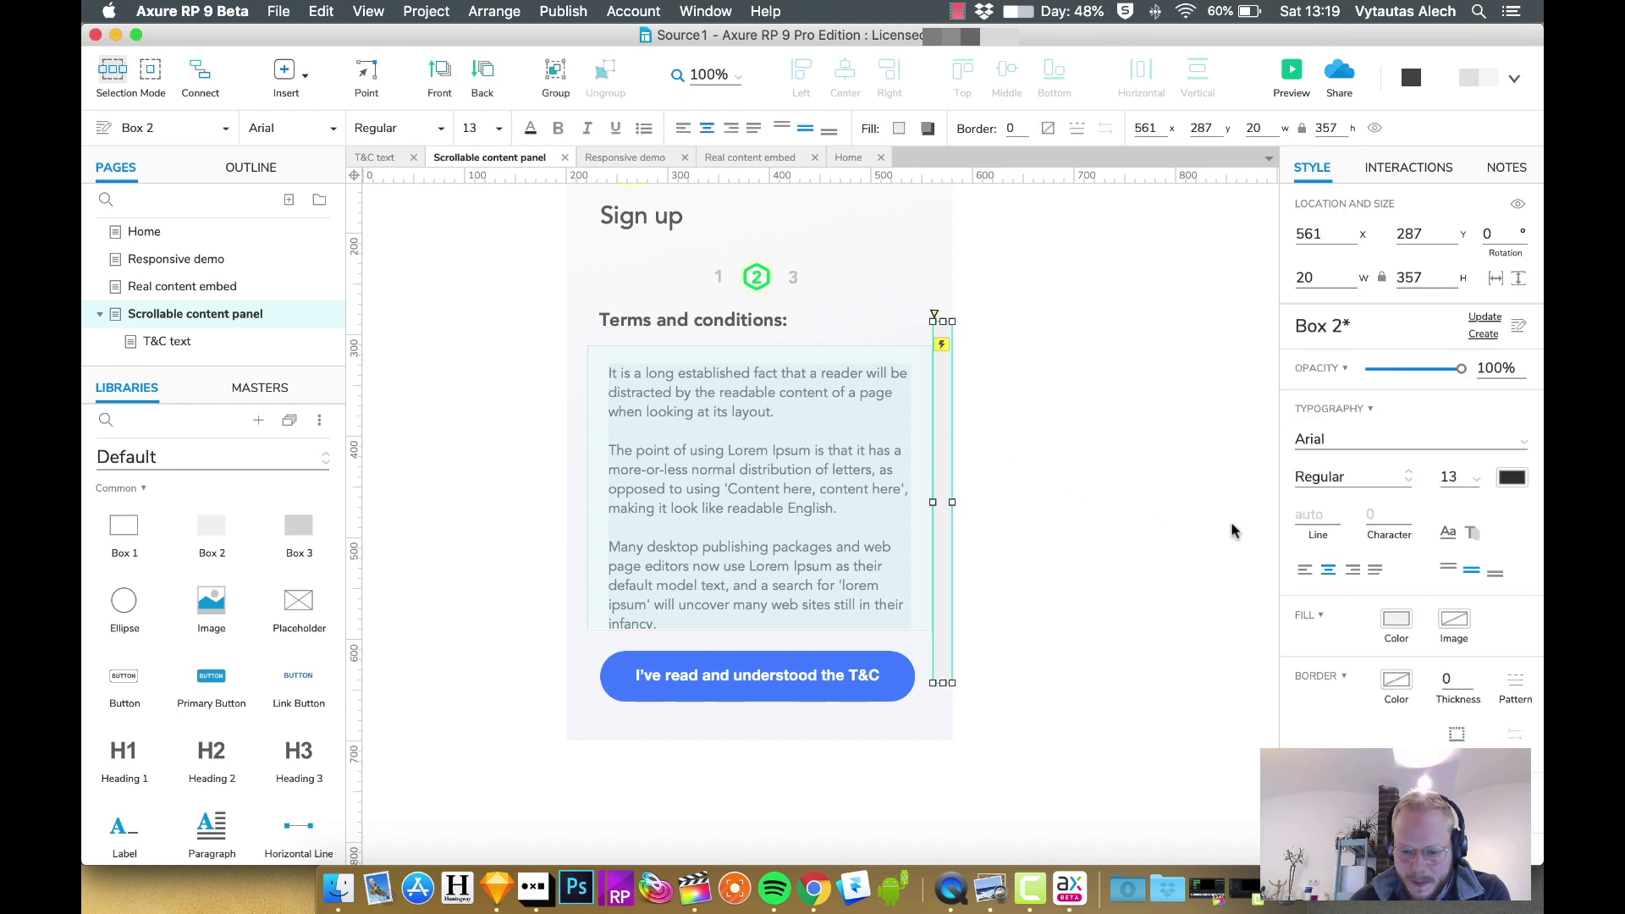
pyautogui.click(1395, 623)
pyautogui.click(1519, 490)
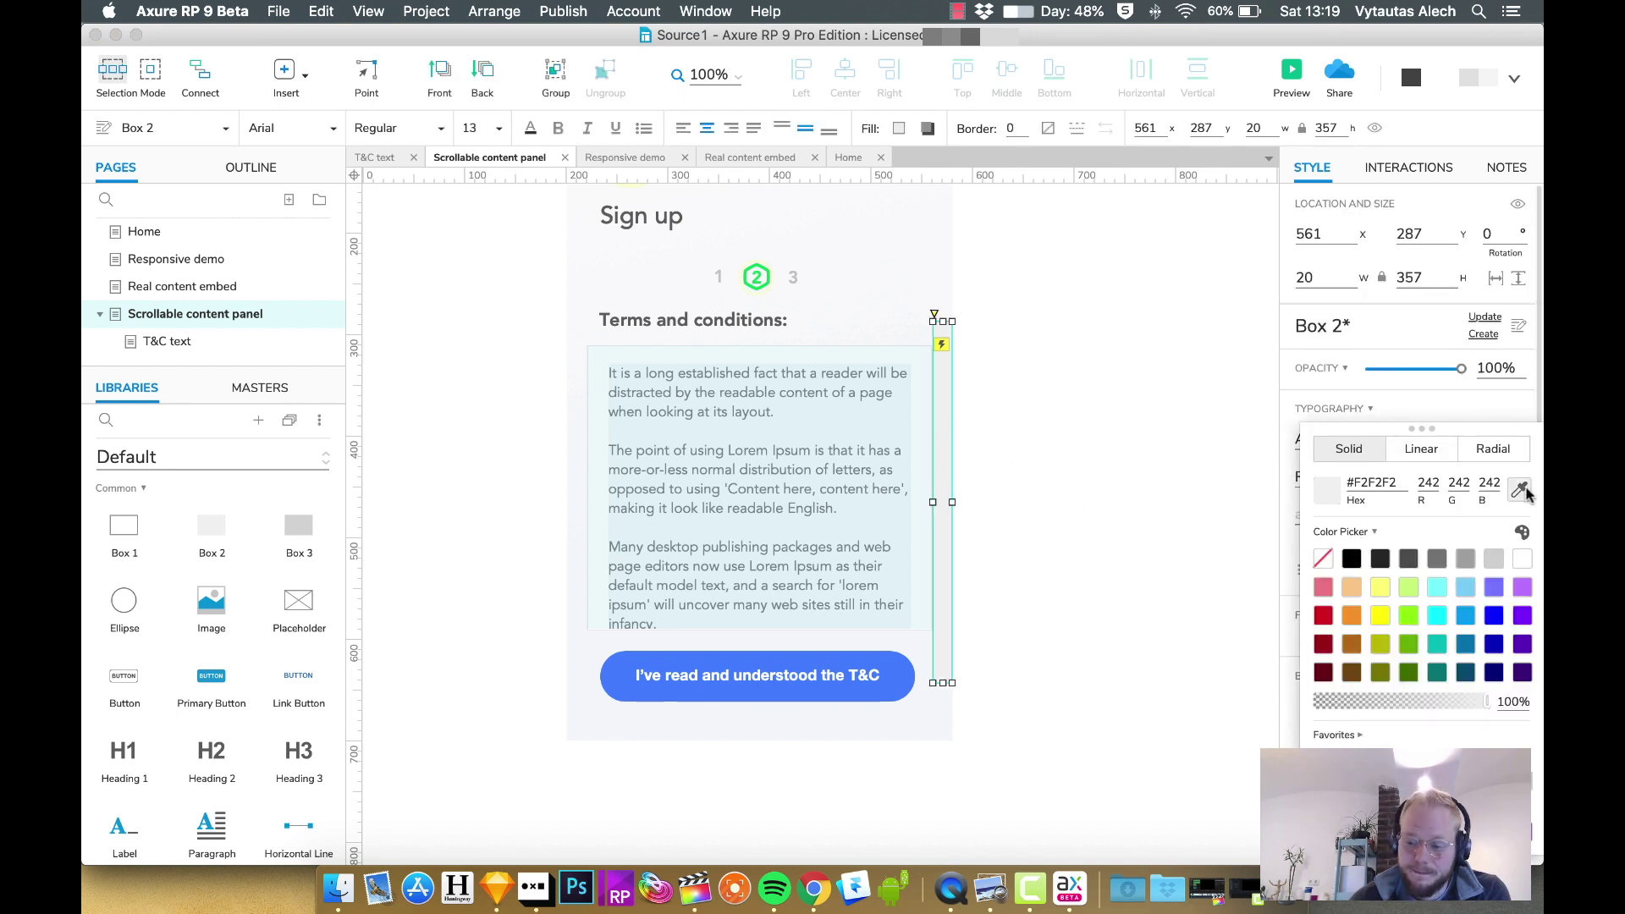
pyautogui.click(911, 262)
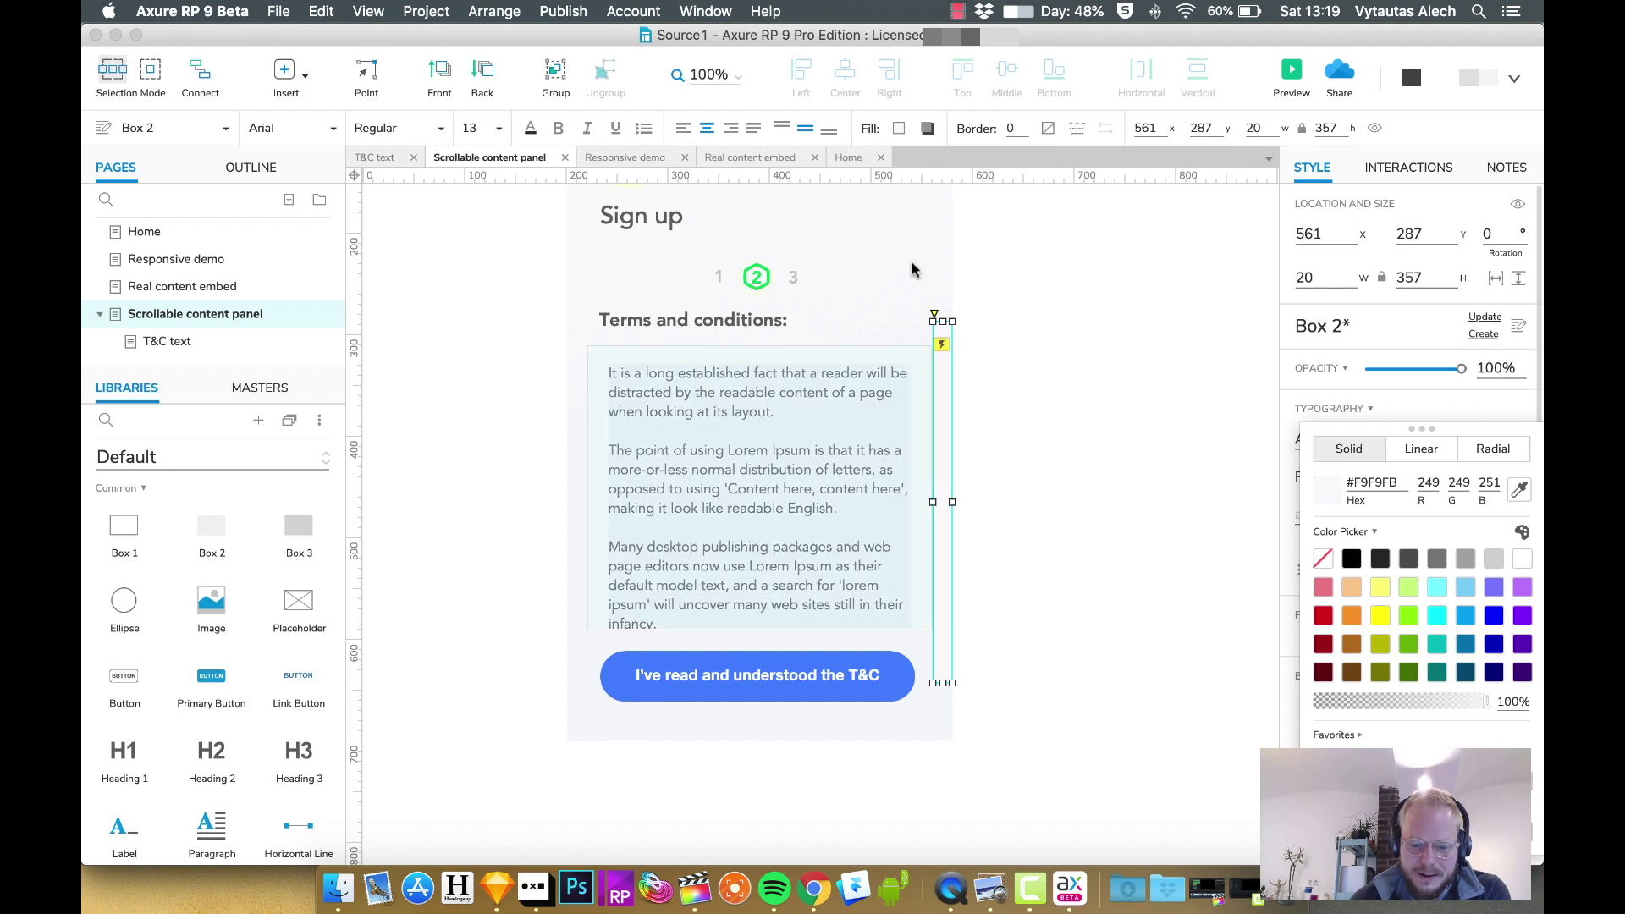
pyautogui.click(1106, 385)
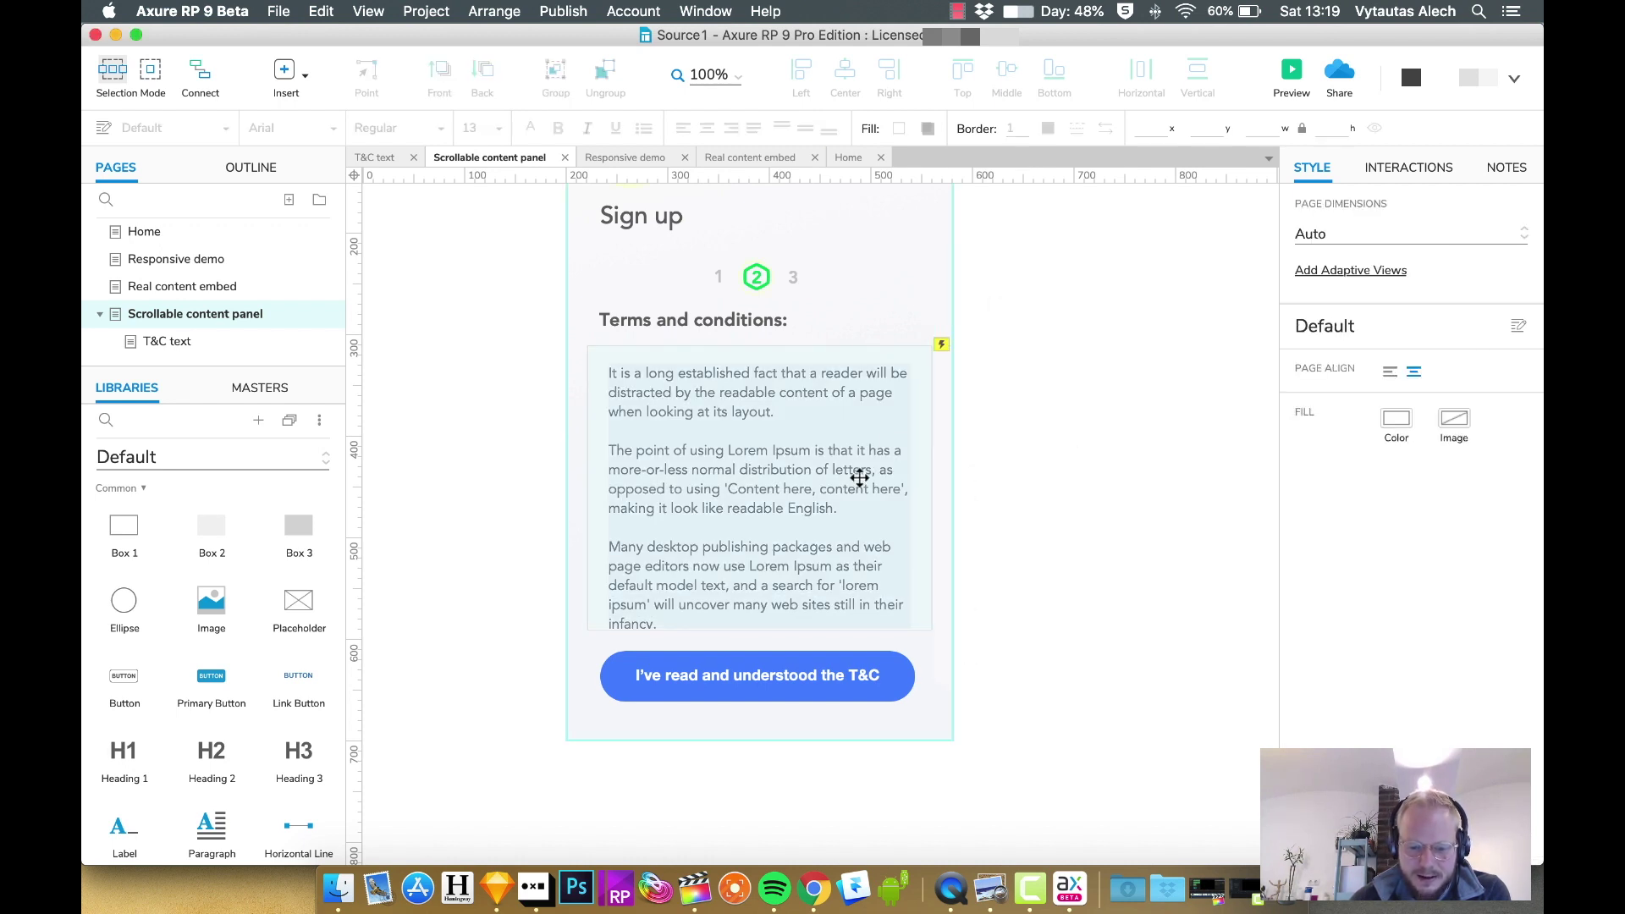
pyautogui.click(1295, 75)
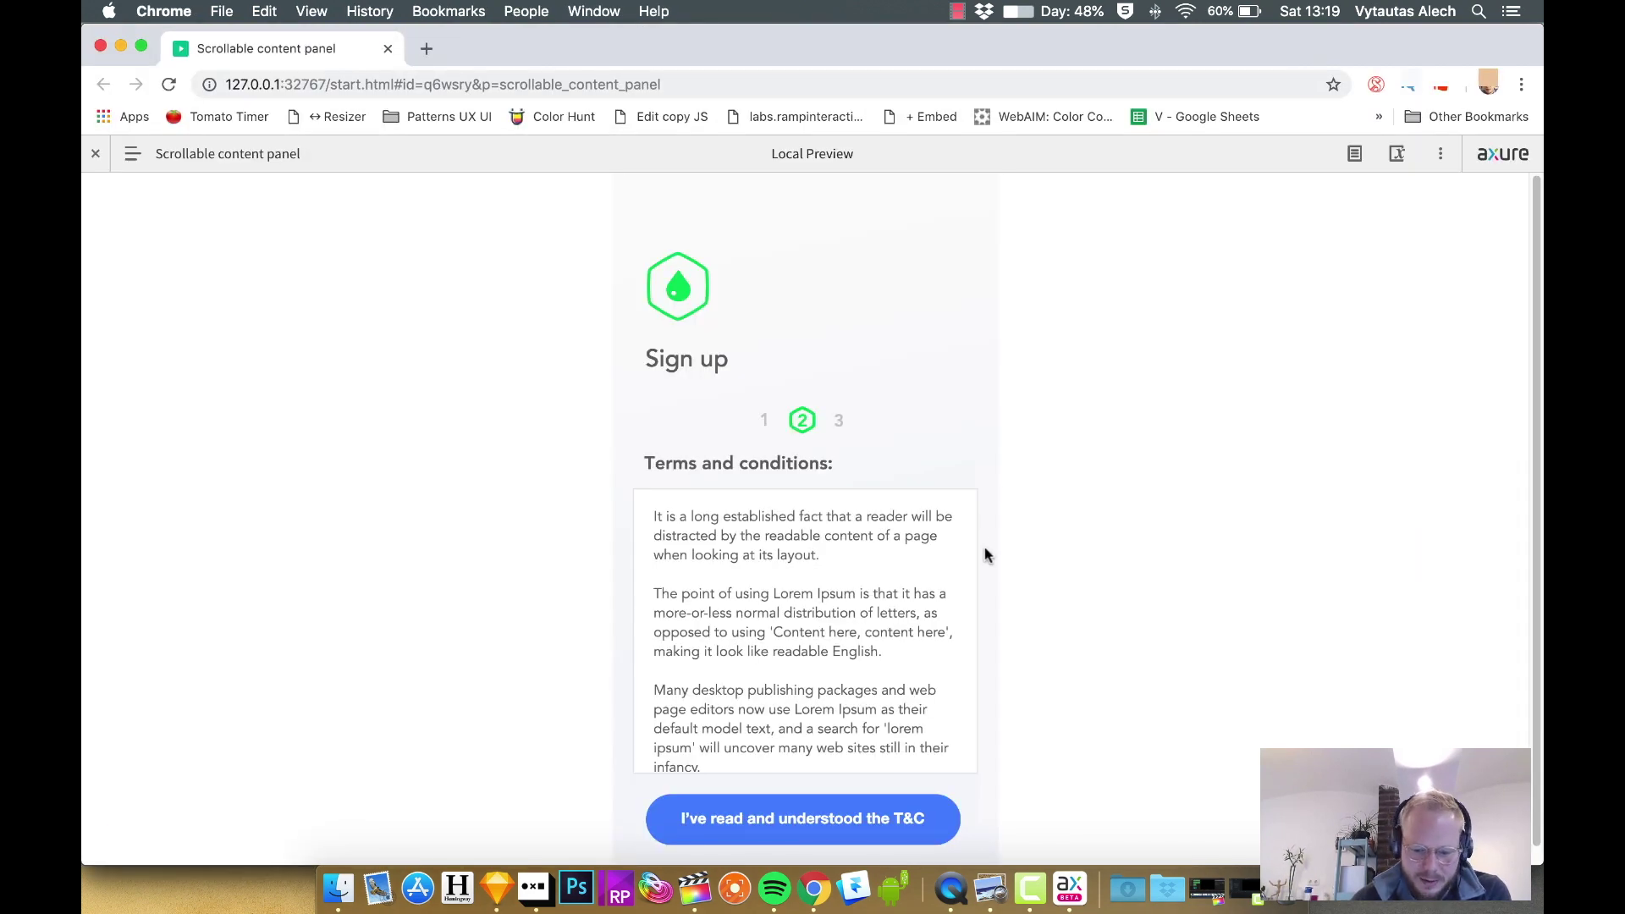
# Step: Wheel-scroll and drag the terms text to confirm it moves with no scrollbar visible
pyautogui.scroll(-1, 869, 573)
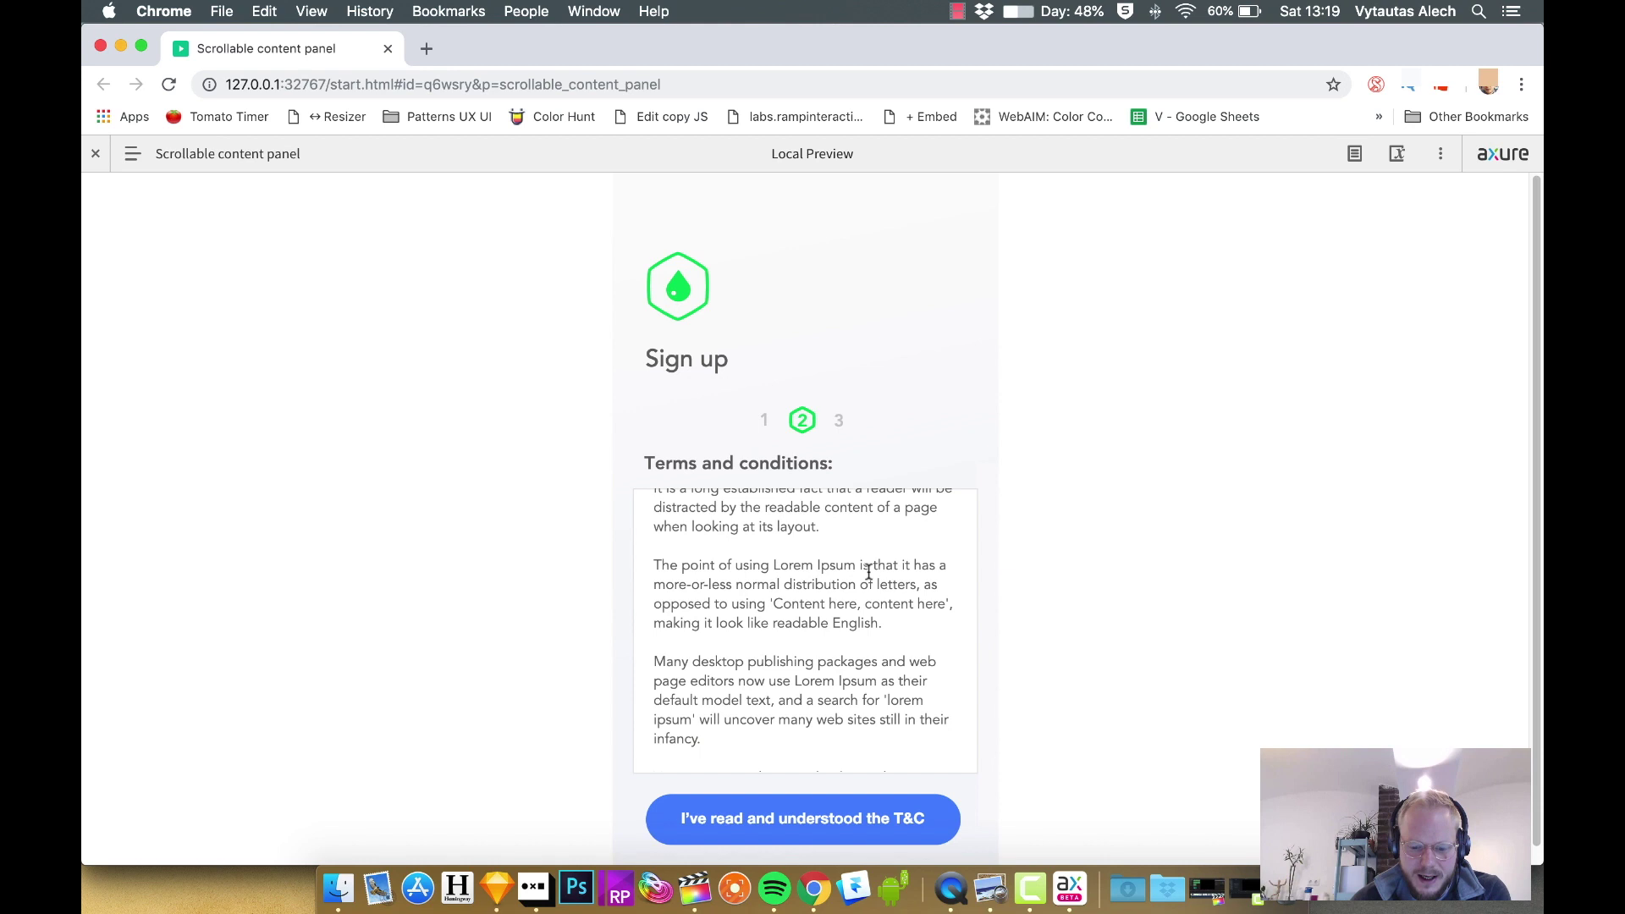
pyautogui.scroll(-5, 869, 573)
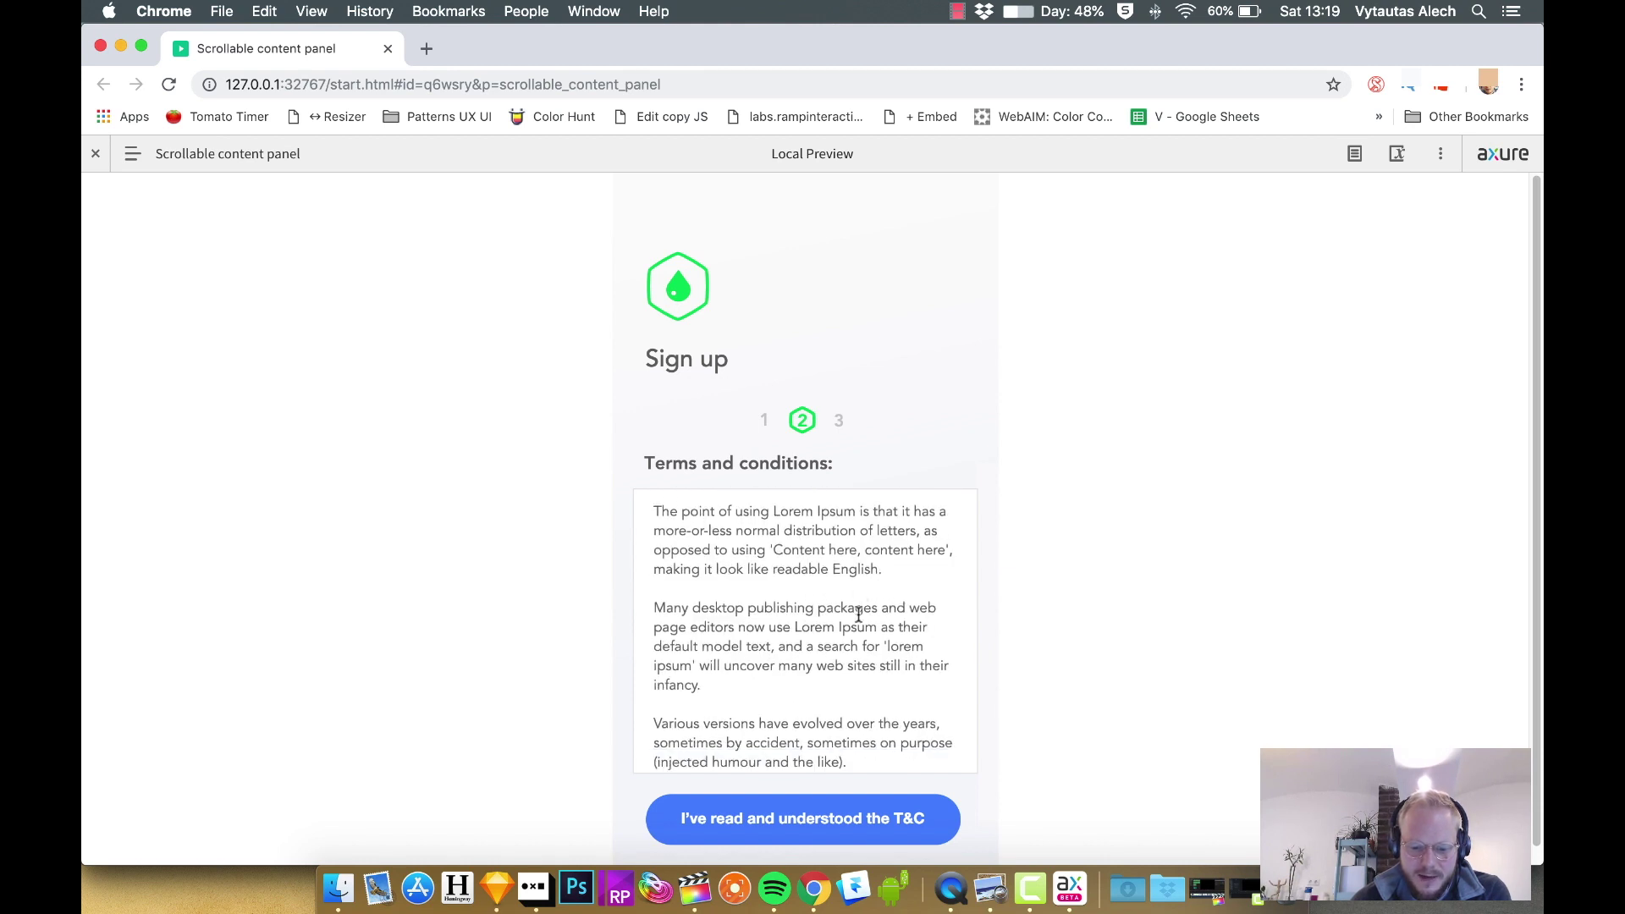
pyautogui.scroll(-5, 859, 616)
pyautogui.scroll(-3, 859, 612)
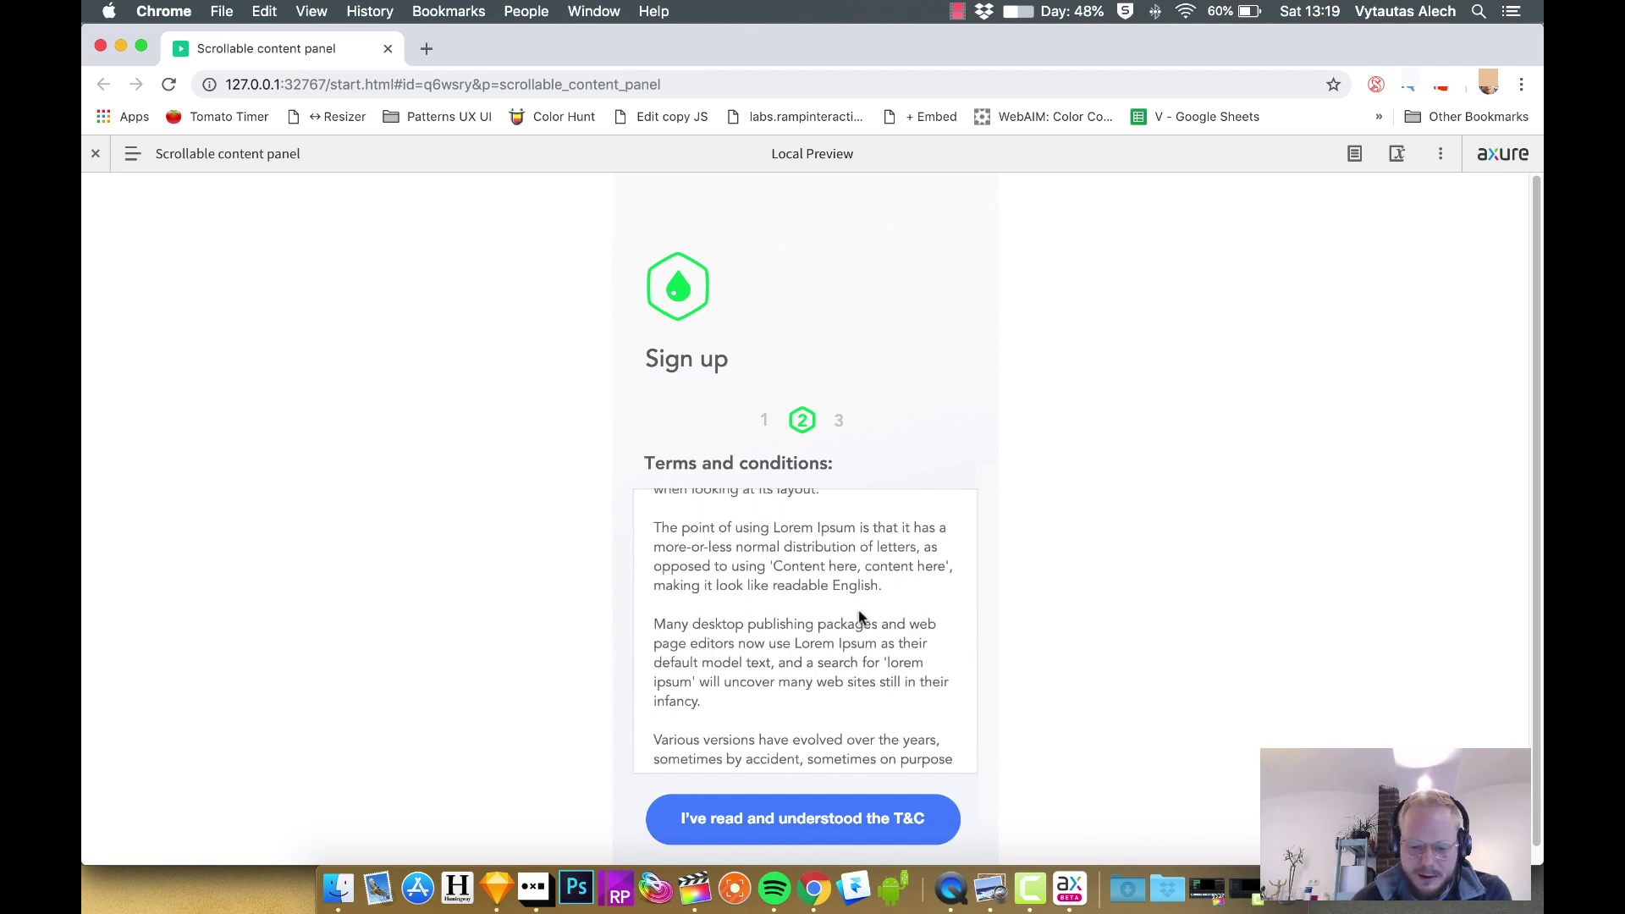
pyautogui.moveTo(841, 609); pyautogui.dragTo(876, 690)
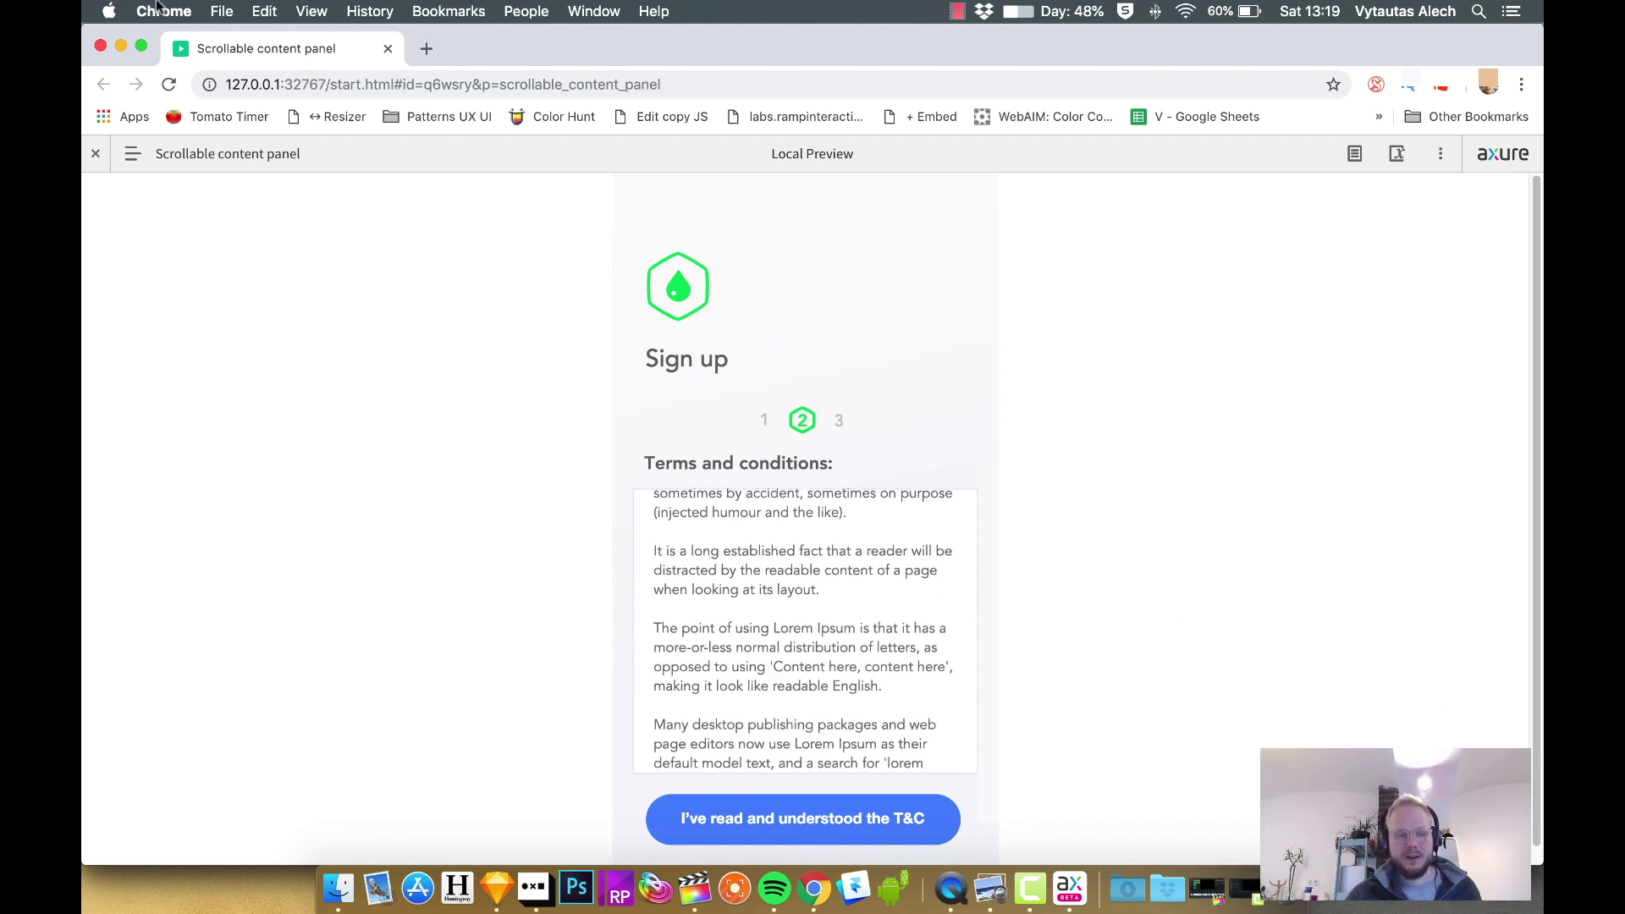